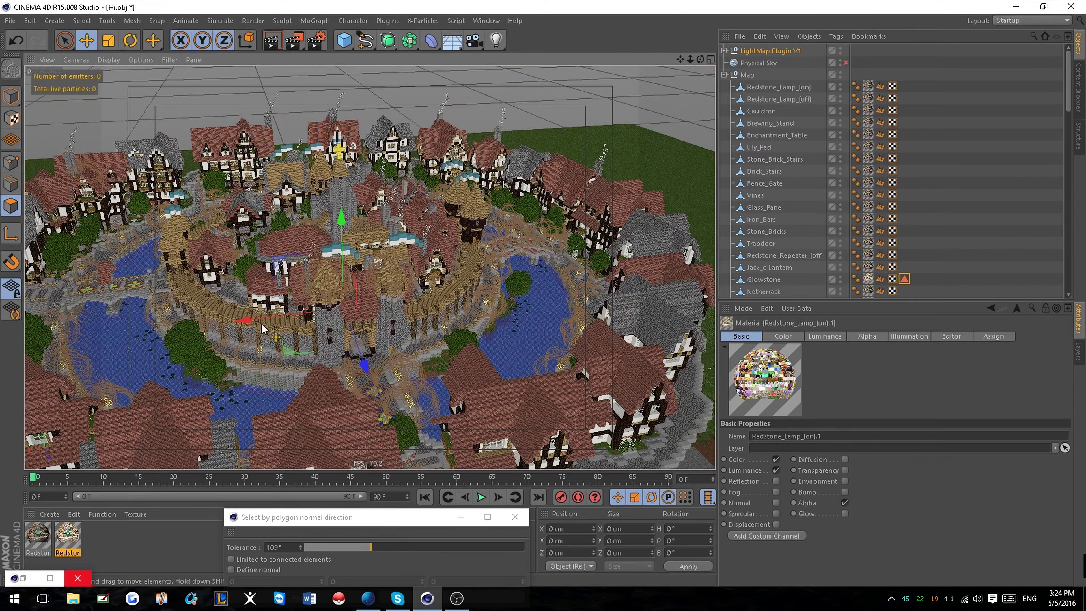
# Examine the walled town model up close and from several angles.
pyautogui.scroll(4, 302, 335)
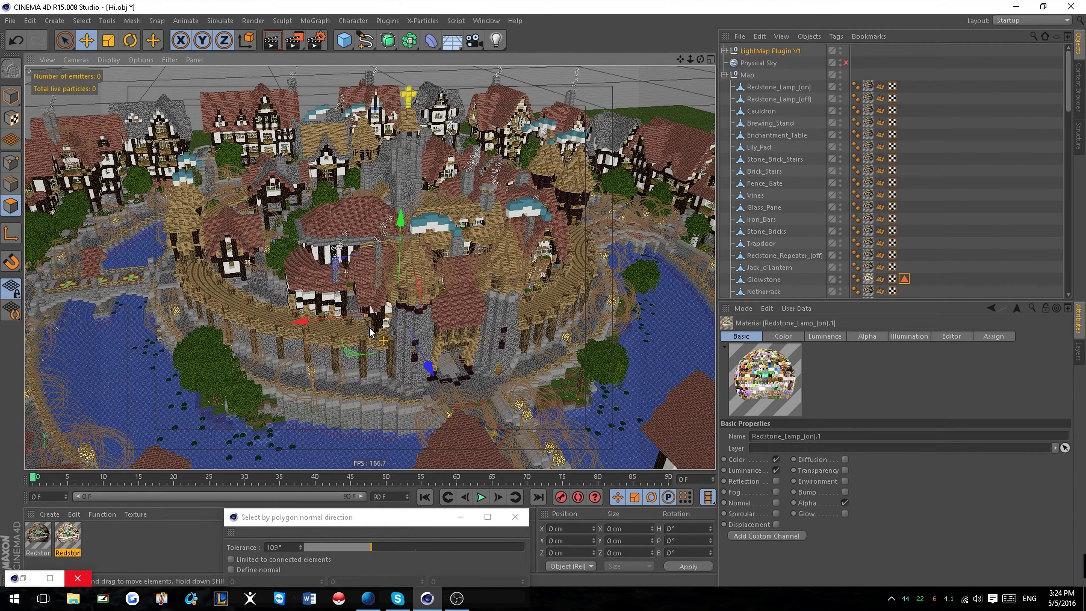
pyautogui.scroll(-4, 487, 284)
pyautogui.scroll(2, 432, 301)
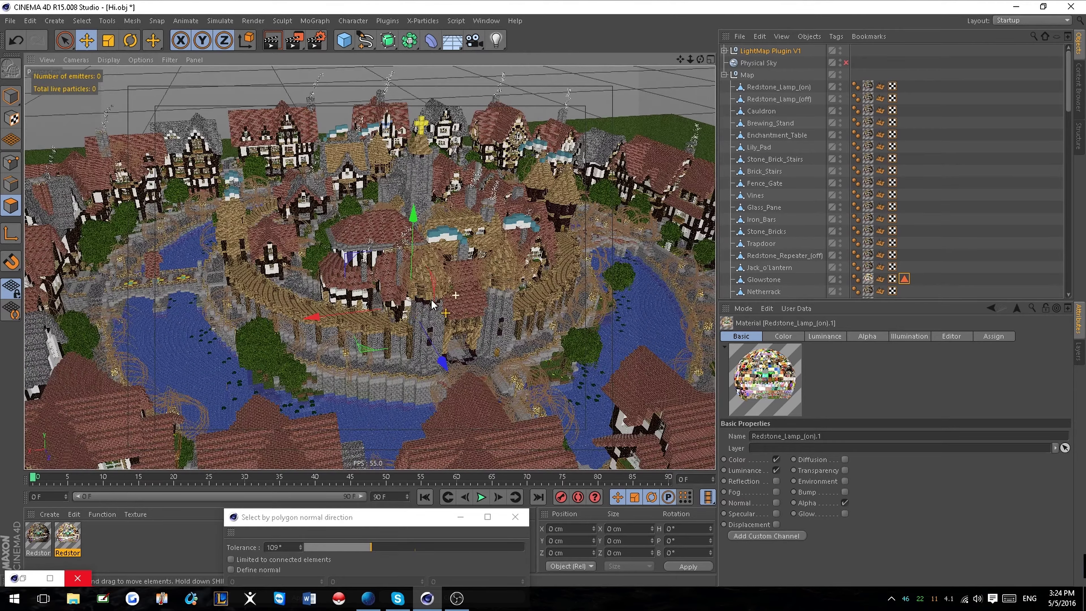
pyautogui.scroll(1, 454, 333)
pyautogui.keyDown('alt'); pyautogui.moveTo(454, 336); pyautogui.dragTo(353, 305); pyautogui.keyUp('alt')
pyautogui.scroll(3, 426, 270)
pyautogui.scroll(4, 486, 309)
pyautogui.scroll(-3, 487, 309)
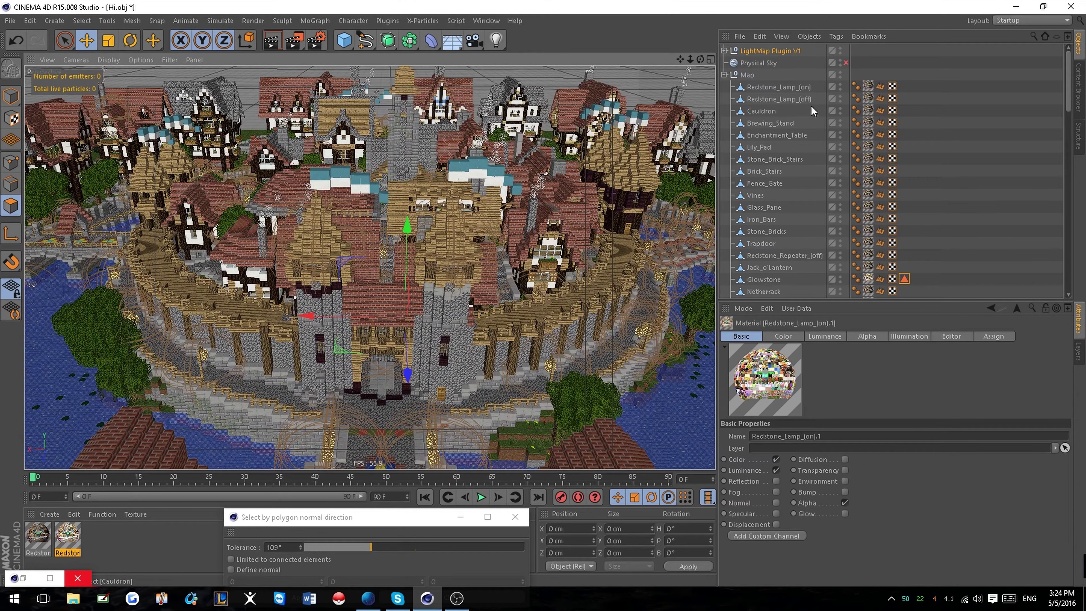
# Collapse the Map hierarchy and open the GI SKY LIGHTING PACK in the Content Browser.
pyautogui.click(725, 75)
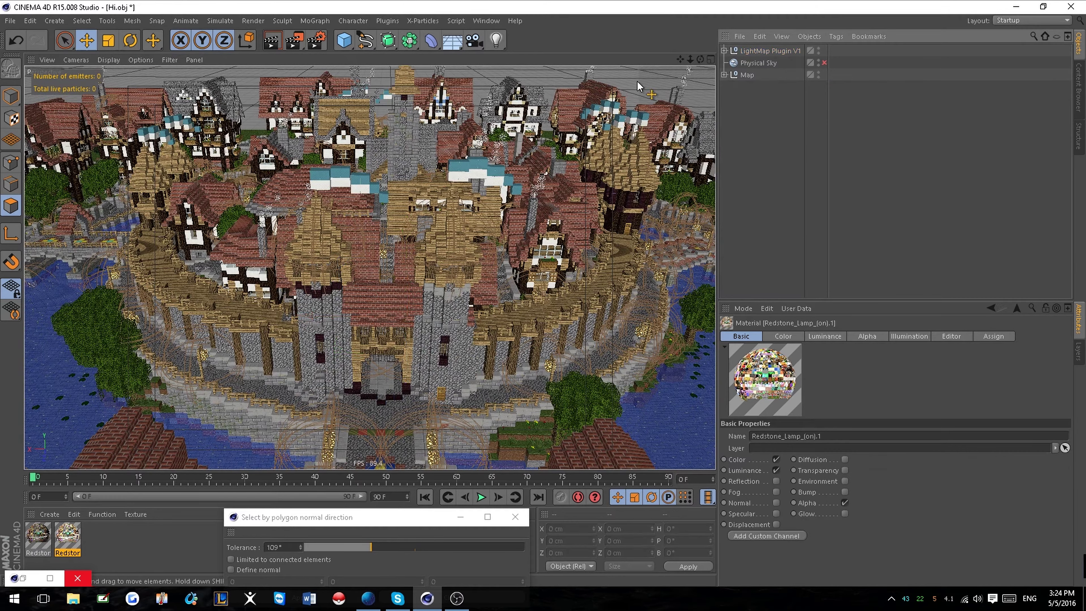
pyautogui.click(486, 21)
pyautogui.click(522, 84)
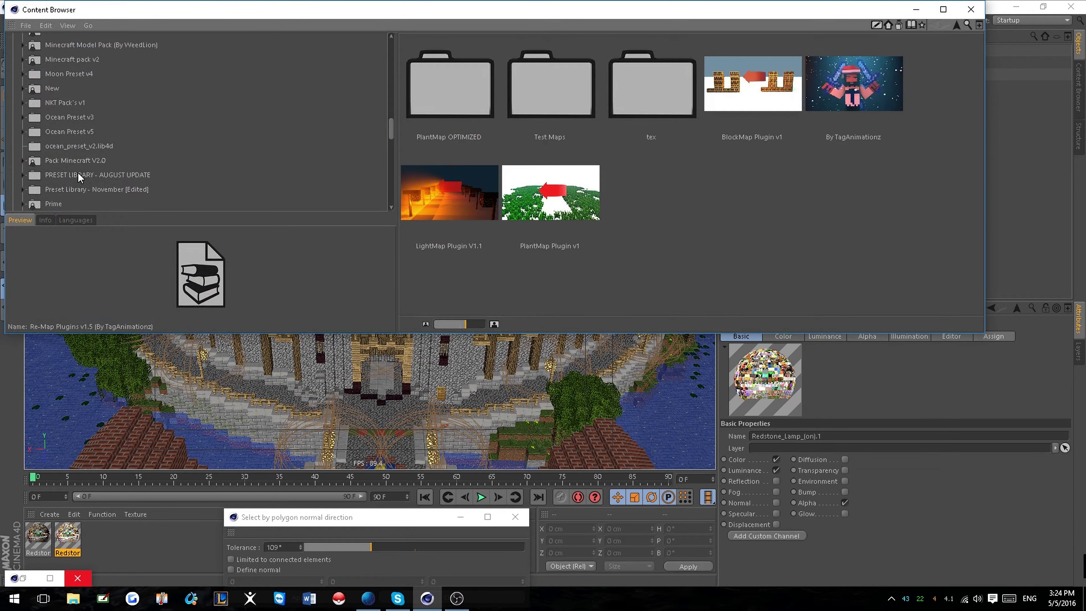
pyautogui.scroll(10, 81, 184)
pyautogui.scroll(-8, 80, 184)
pyautogui.click(78, 184)
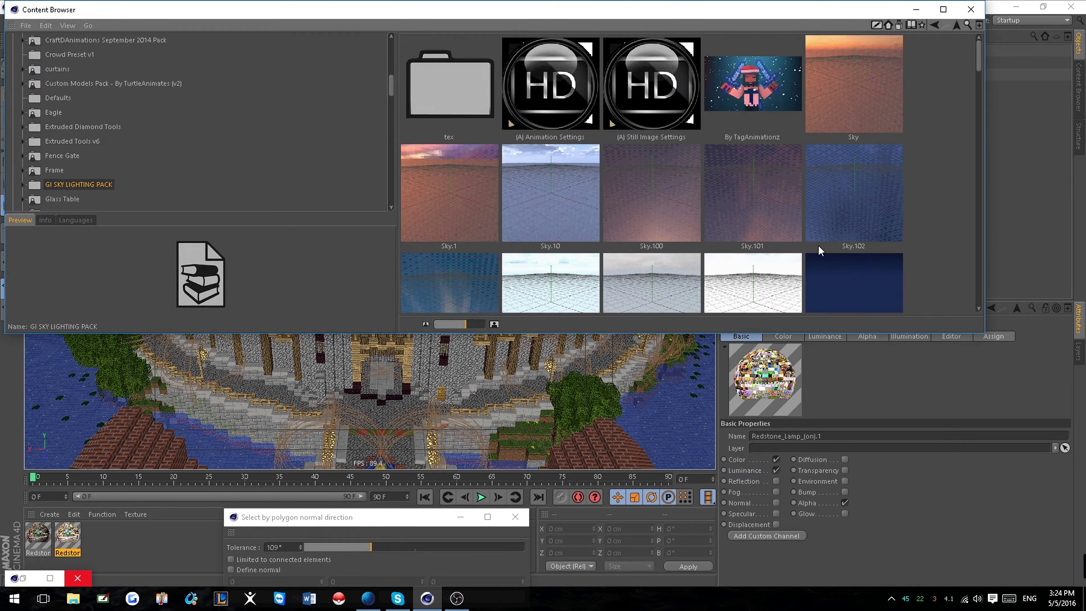
# Add the Sky.1 sunset preset to the scene and minimize the Content Browser.
pyautogui.scroll(-5, 840, 167)
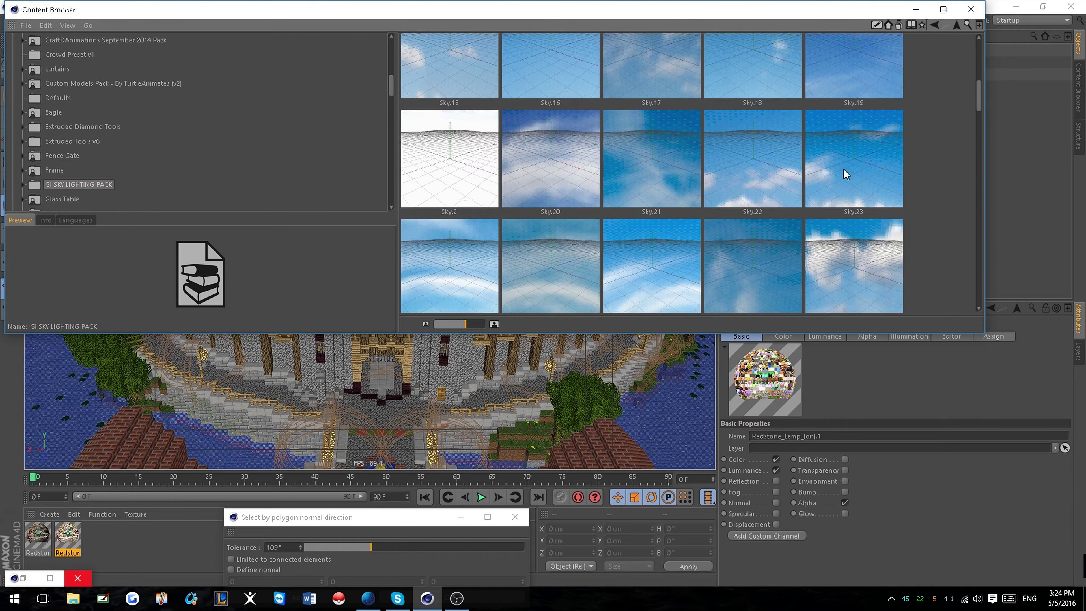
pyautogui.scroll(5, 828, 220)
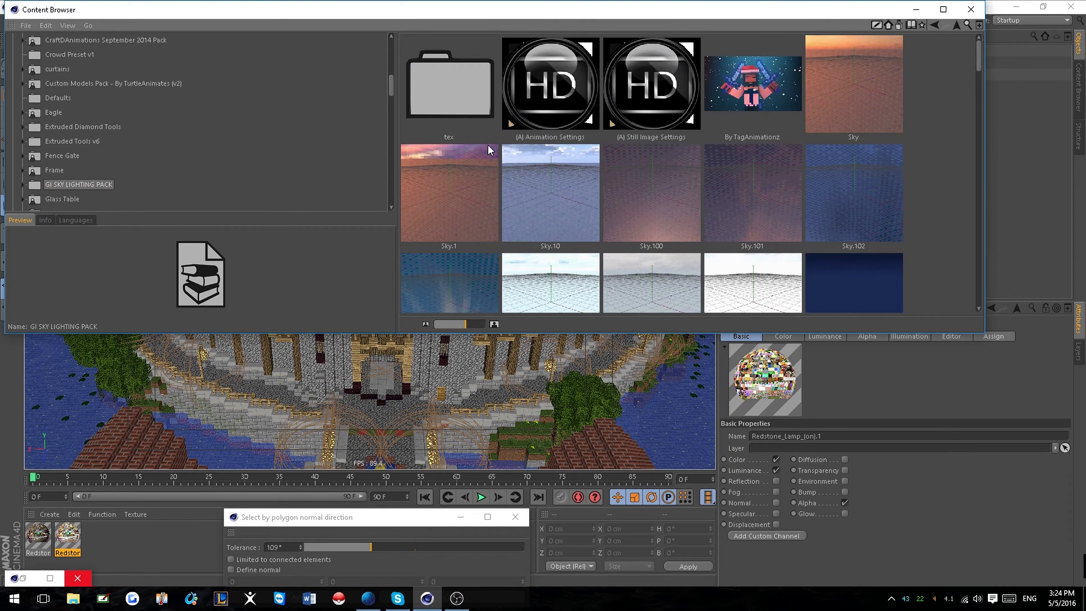
pyautogui.doubleClick(467, 170)
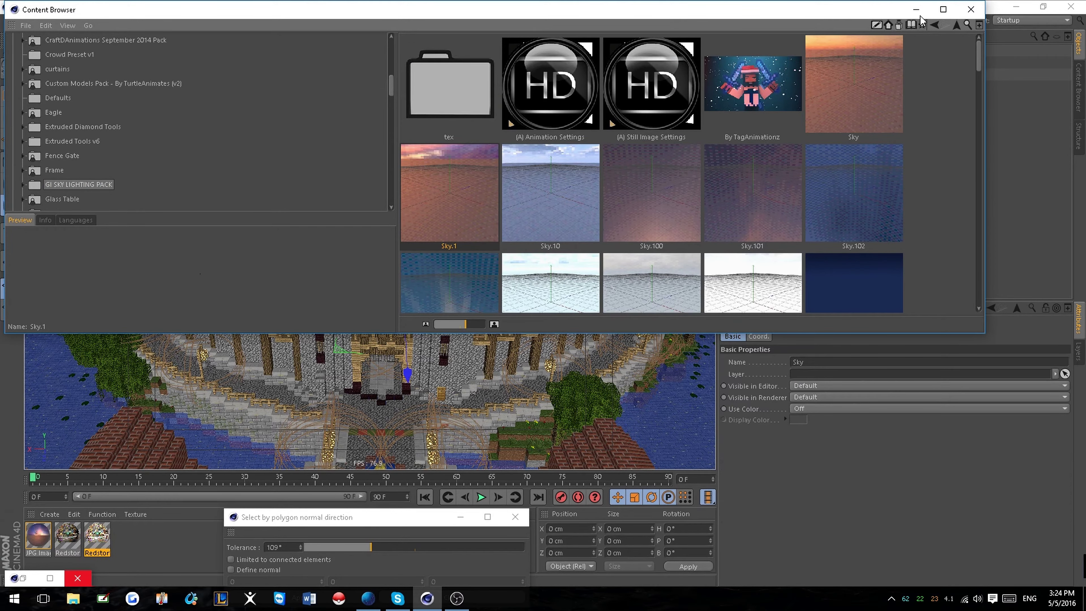
pyautogui.click(915, 9)
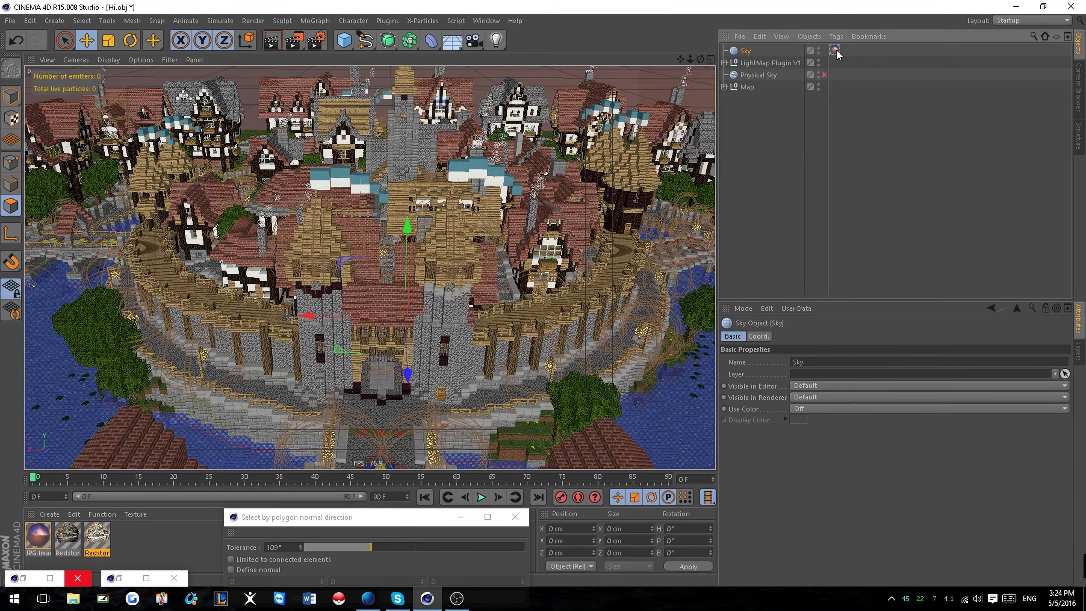
# Render a preview of the viewport with the town and its surrounding houses in frame.
pyautogui.scroll(-4, 559, 201)
pyautogui.moveTo(702, 61); pyautogui.dragTo(708, 37)
pyautogui.keyDown('alt'); pyautogui.moveTo(526, 196); pyautogui.dragTo(500, 348, button='middle'); pyautogui.keyUp('alt')
pyautogui.keyDown('alt'); pyautogui.moveTo(518, 326); pyautogui.dragTo(513, 213); pyautogui.keyUp('alt')
pyautogui.scroll(6, 513, 213)
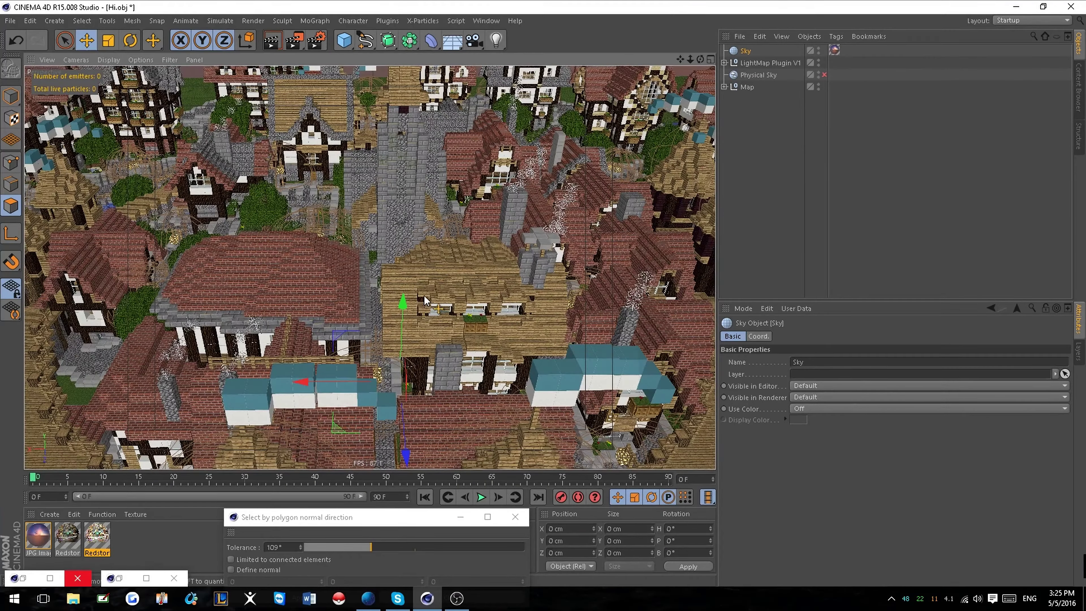
pyautogui.scroll(-8, 406, 335)
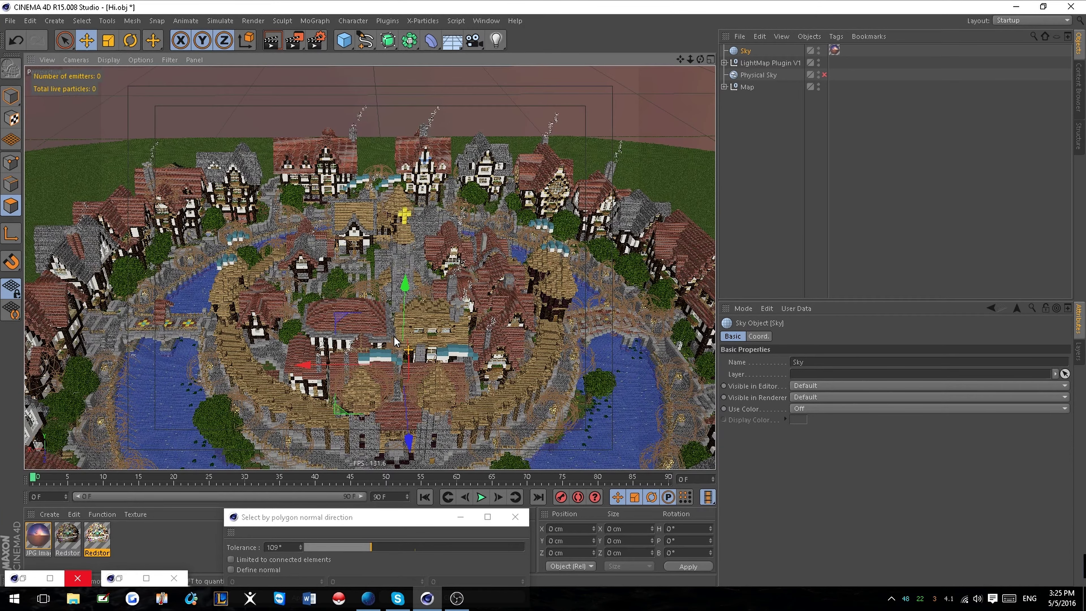
pyautogui.click(270, 41)
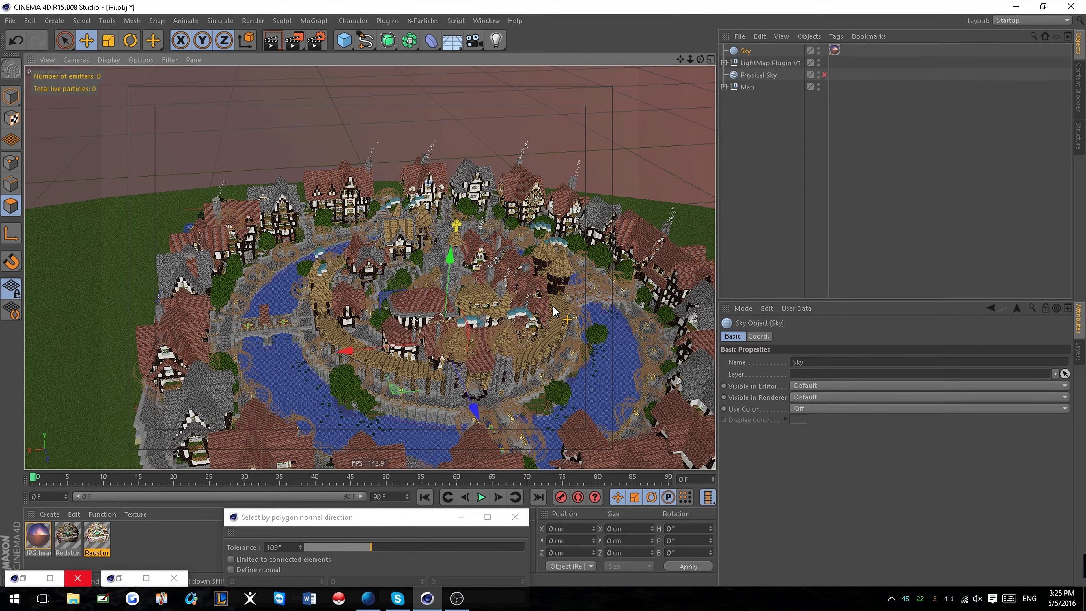
# Inspect the town against the sunset sky to see where the sunlight comes from.
pyautogui.press('XF86AudioMute')
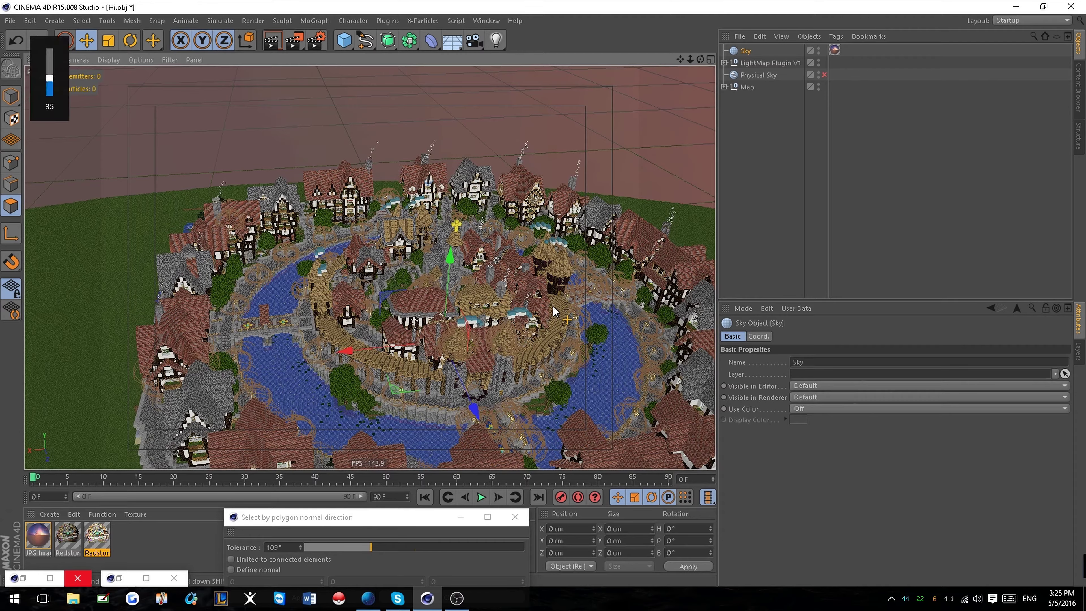
pyautogui.keyDown('alt'); pyautogui.moveTo(531, 210); pyautogui.dragTo(602, 232); pyautogui.keyUp('alt')
pyautogui.keyDown('alt'); pyautogui.moveTo(557, 225); pyautogui.dragTo(402, 216, button='right'); pyautogui.keyUp('alt')
pyautogui.keyDown('alt'); pyautogui.moveTo(547, 194); pyautogui.dragTo(520, 210); pyautogui.keyUp('alt')
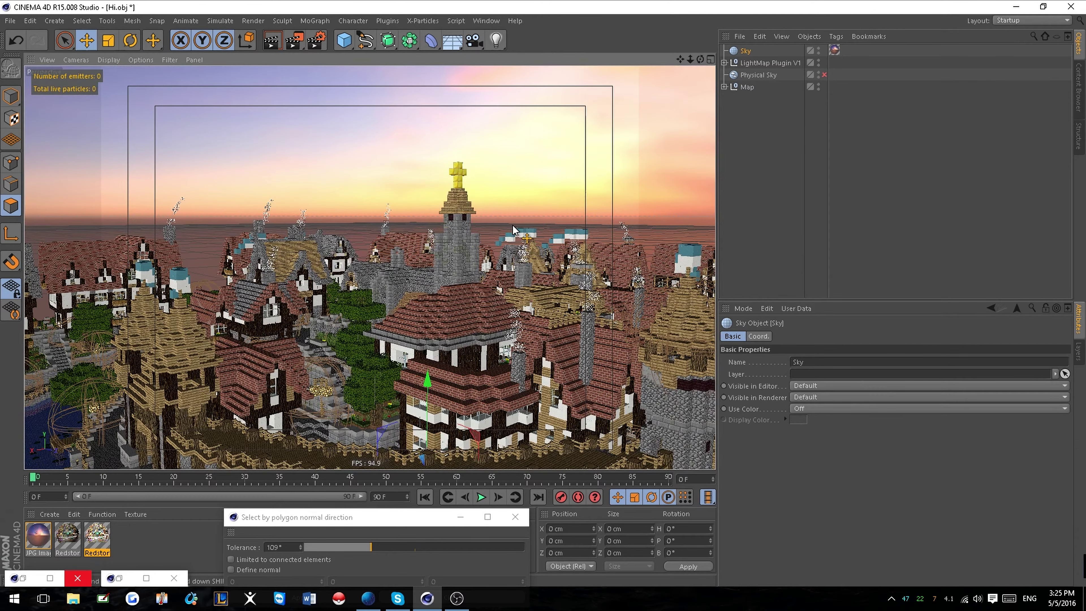
pyautogui.keyDown('alt'); pyautogui.moveTo(516, 221); pyautogui.dragTo(484, 288); pyautogui.keyUp('alt')
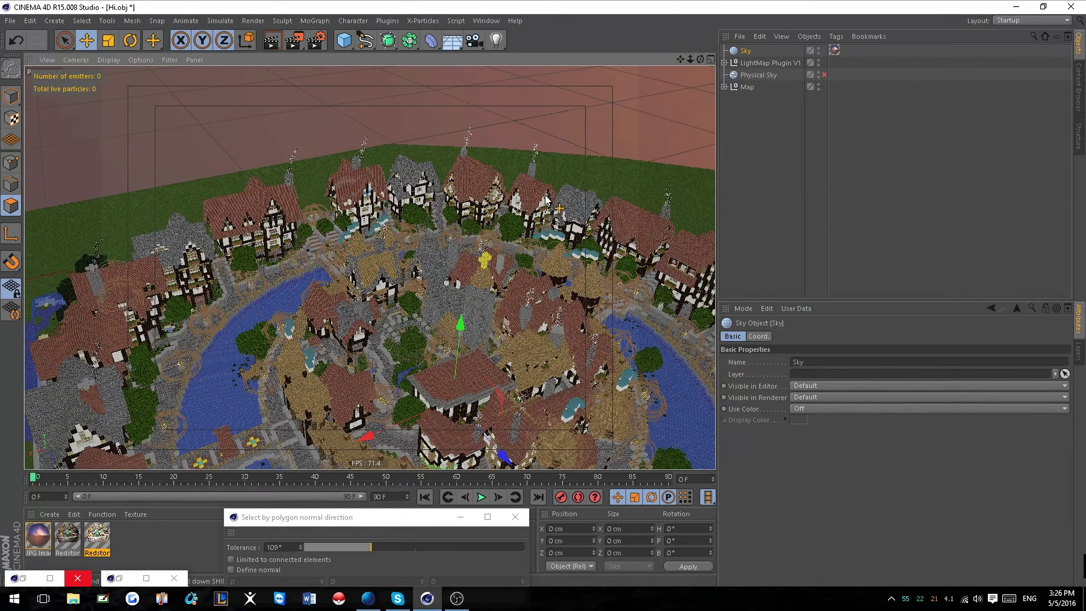
pyautogui.keyDown('alt'); pyautogui.moveTo(554, 188); pyautogui.dragTo(428, 219, button='middle'); pyautogui.keyUp('alt')
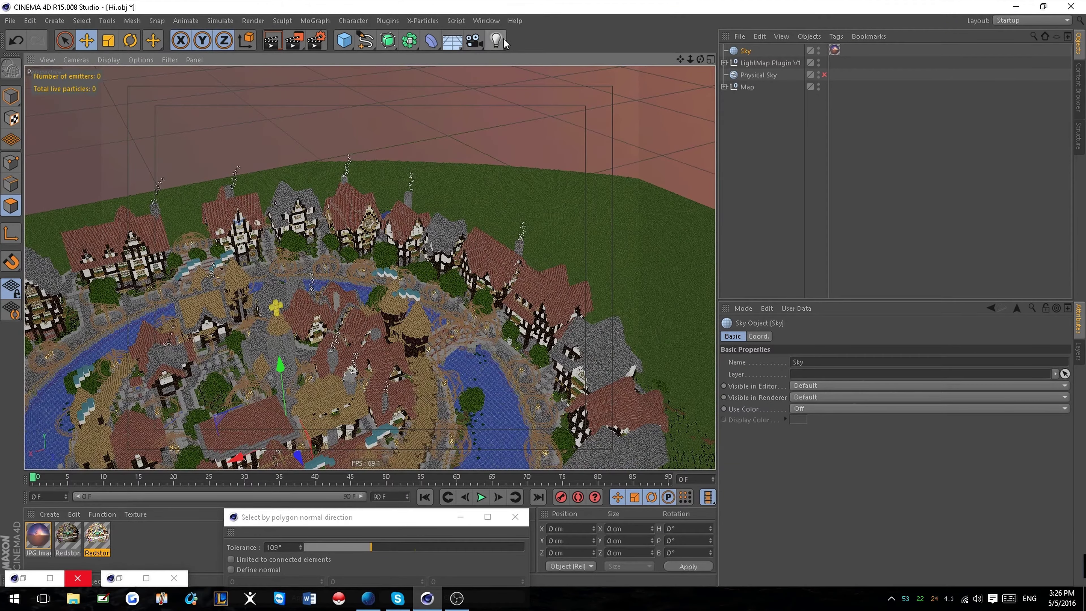
# Add a light and move it along its X axis out past the edge of the town.
pyautogui.click(497, 40)
pyautogui.keyDown('alt'); pyautogui.moveTo(535, 115); pyautogui.dragTo(421, 165); pyautogui.keyUp('alt')
pyautogui.moveTo(696, 61); pyautogui.dragTo(338, 195)
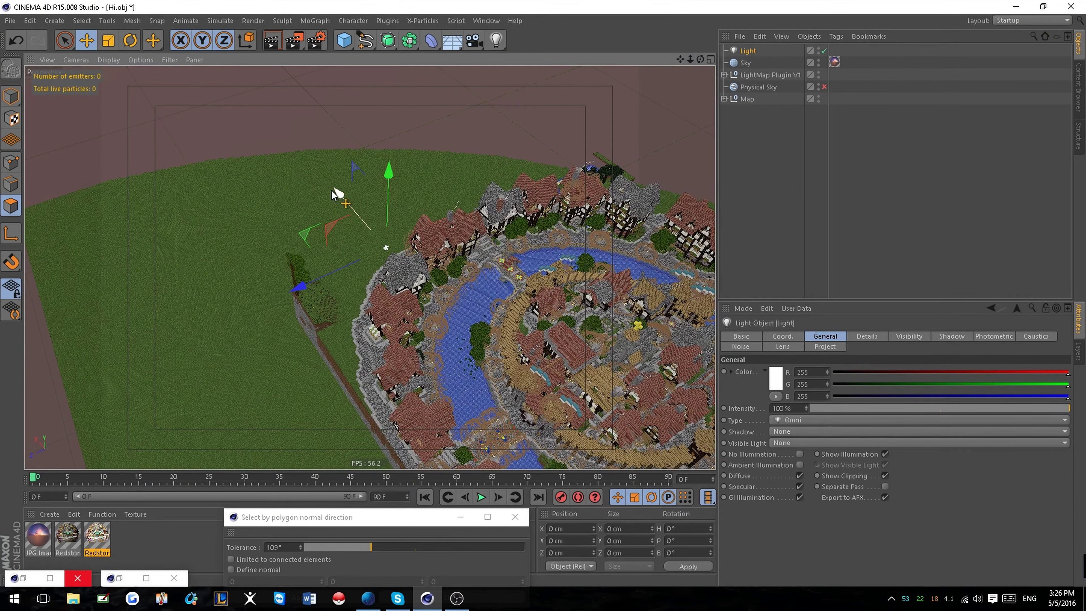
# Set View Clipping to Huge in the project settings.
pyautogui.click(30, 20)
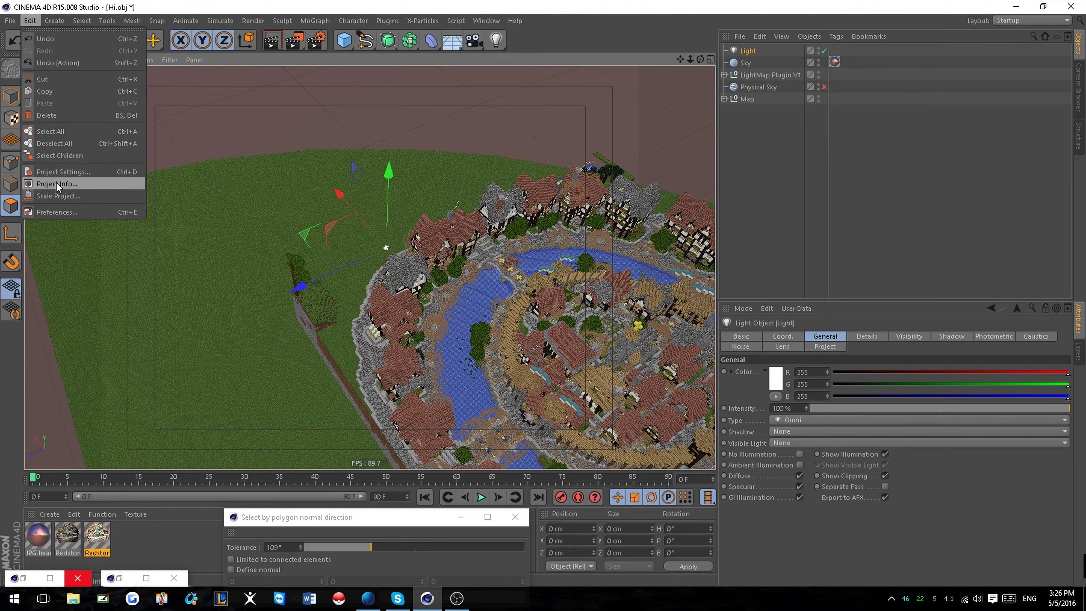
pyautogui.click(56, 171)
pyautogui.click(821, 507)
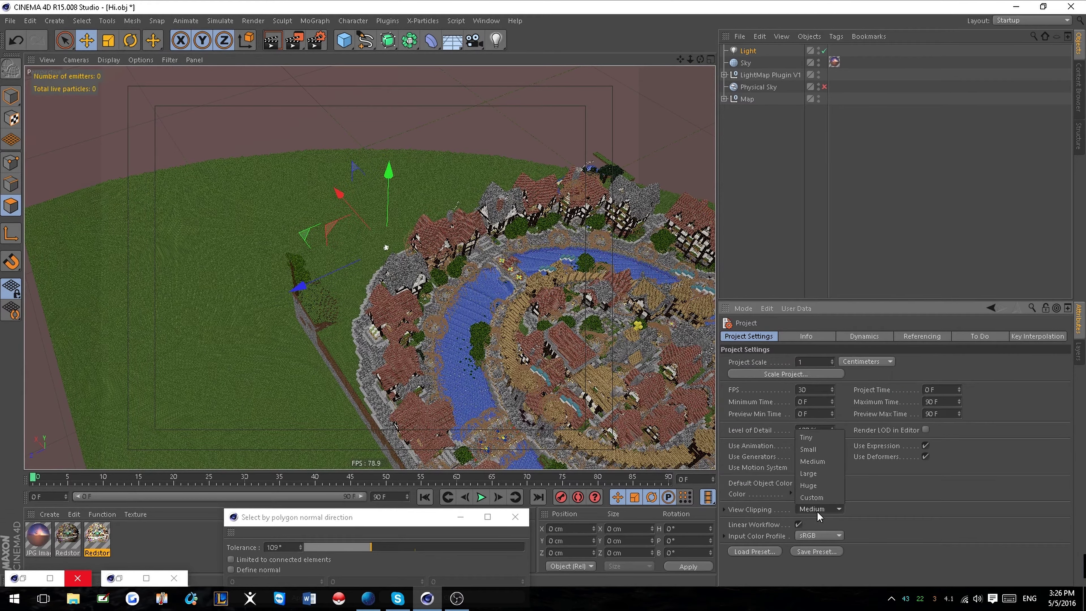
pyautogui.click(814, 492)
pyautogui.scroll(5, 376, 246)
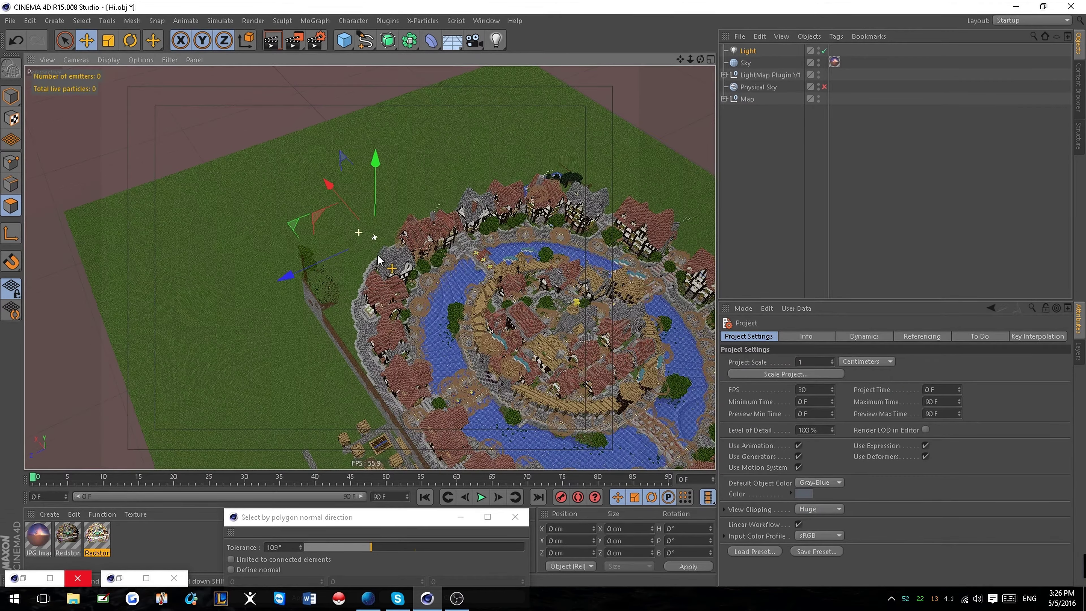
# Move the light high up in front of the sky's sun, to about X -13094, Y 12018, Z -8995 cm.
pyautogui.keyDown('alt'); pyautogui.moveTo(571, 395); pyautogui.dragTo(672, 300); pyautogui.keyUp('alt')
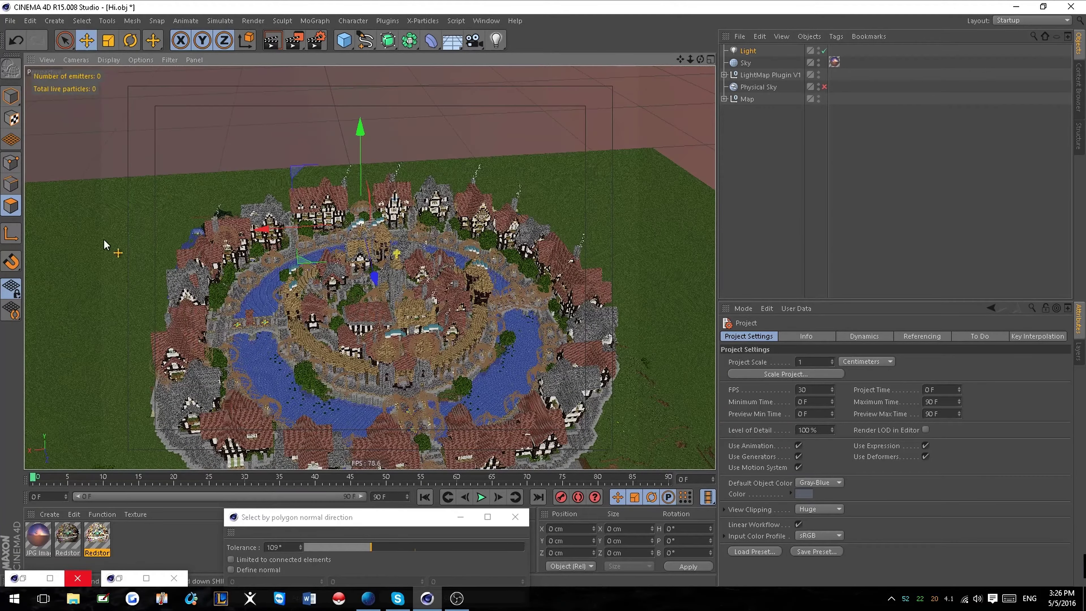
pyautogui.moveTo(257, 233); pyautogui.dragTo(593, 236)
pyautogui.moveTo(698, 211); pyautogui.dragTo(543, 138)
pyautogui.keyDown('alt'); pyautogui.moveTo(504, 342); pyautogui.dragTo(553, 177); pyautogui.keyUp('alt')
pyautogui.moveTo(655, 92); pyautogui.dragTo(388, 183)
pyautogui.moveTo(232, 117); pyautogui.dragTo(369, 172)
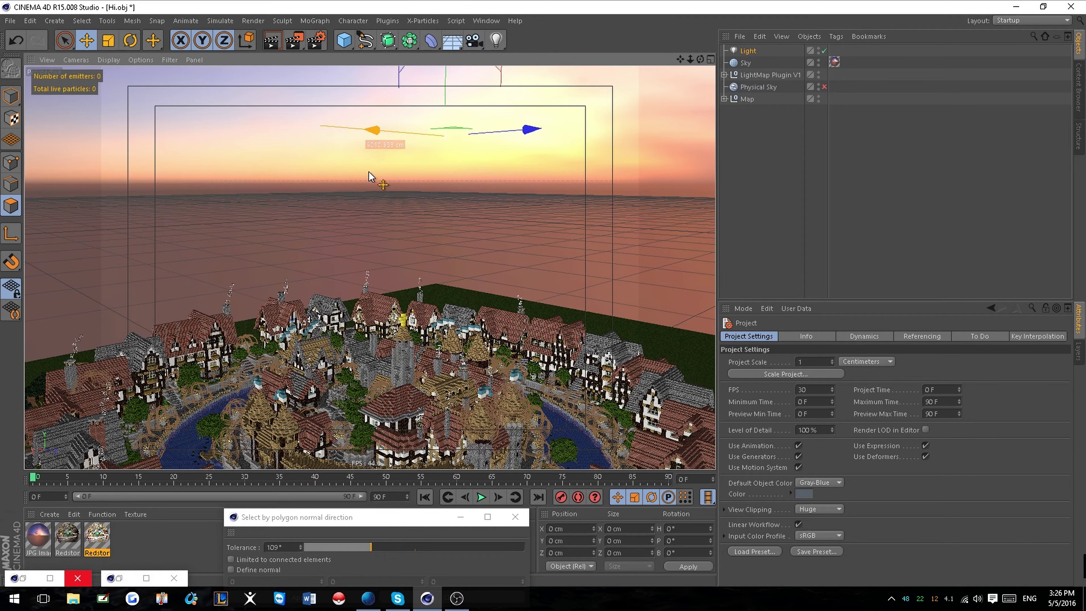
# Change the light's type to Spot.
pyautogui.click(744, 51)
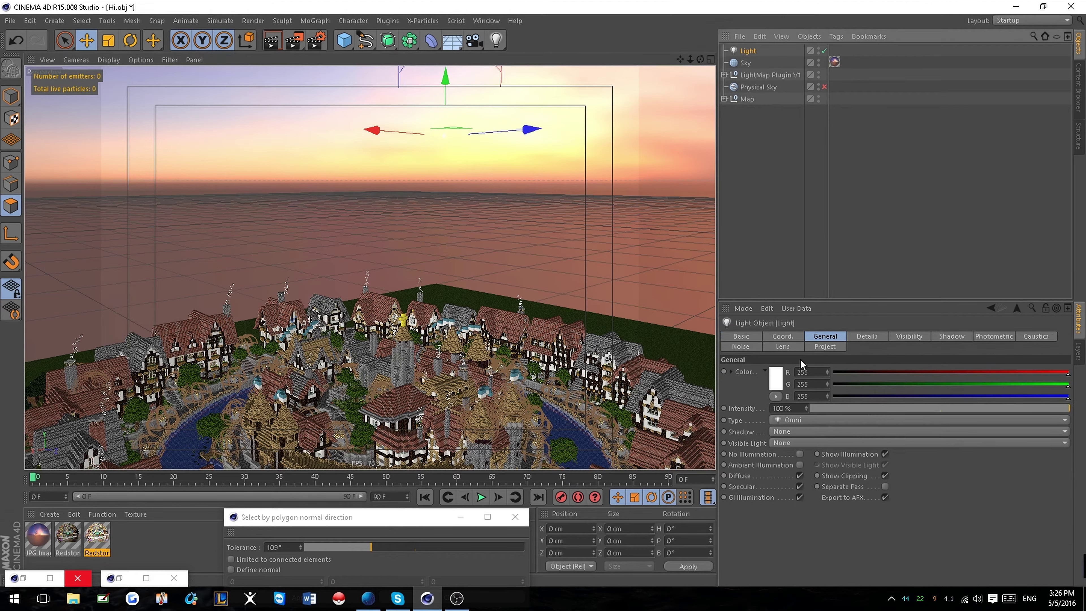
pyautogui.click(800, 421)
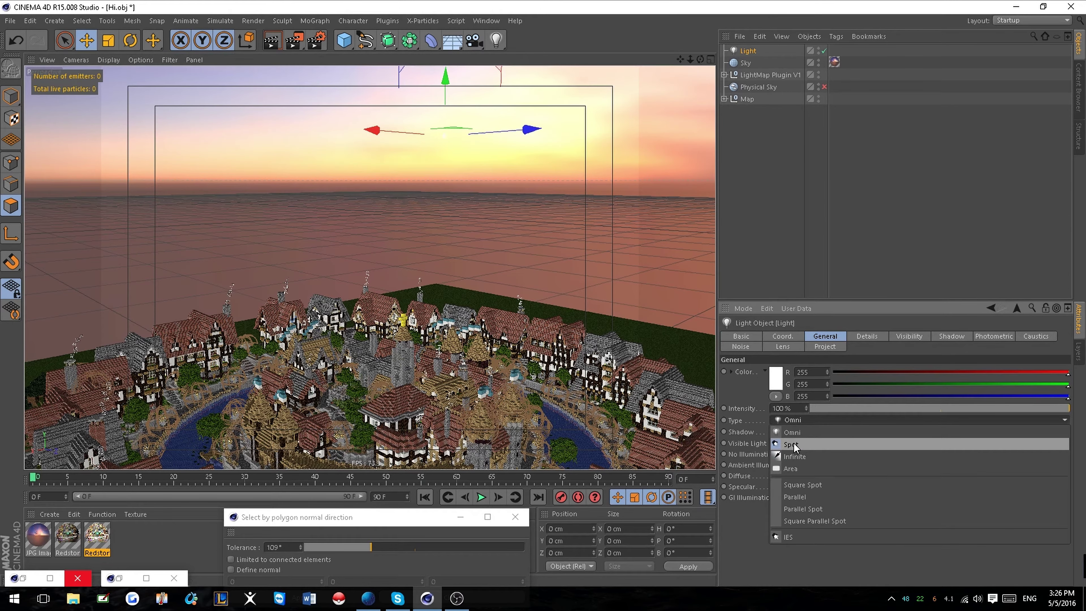
pyautogui.click(794, 449)
# Switch to model mode and rotate the spot light to about H -52.8° and P -40.9°.
pyautogui.keyDown('alt'); pyautogui.moveTo(521, 124); pyautogui.dragTo(212, 57); pyautogui.keyUp('alt')
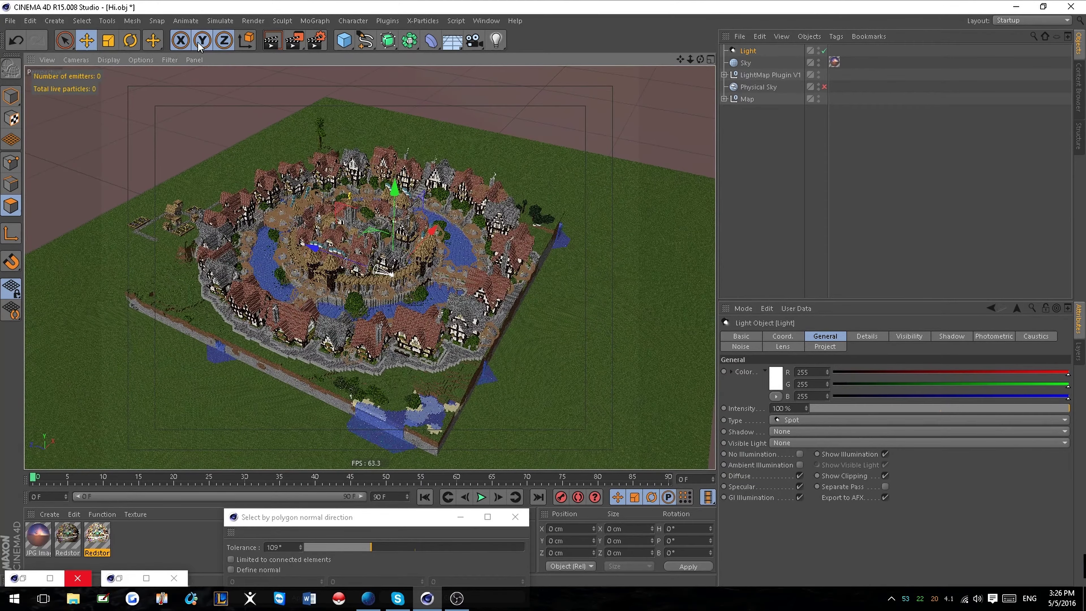
pyautogui.click(12, 96)
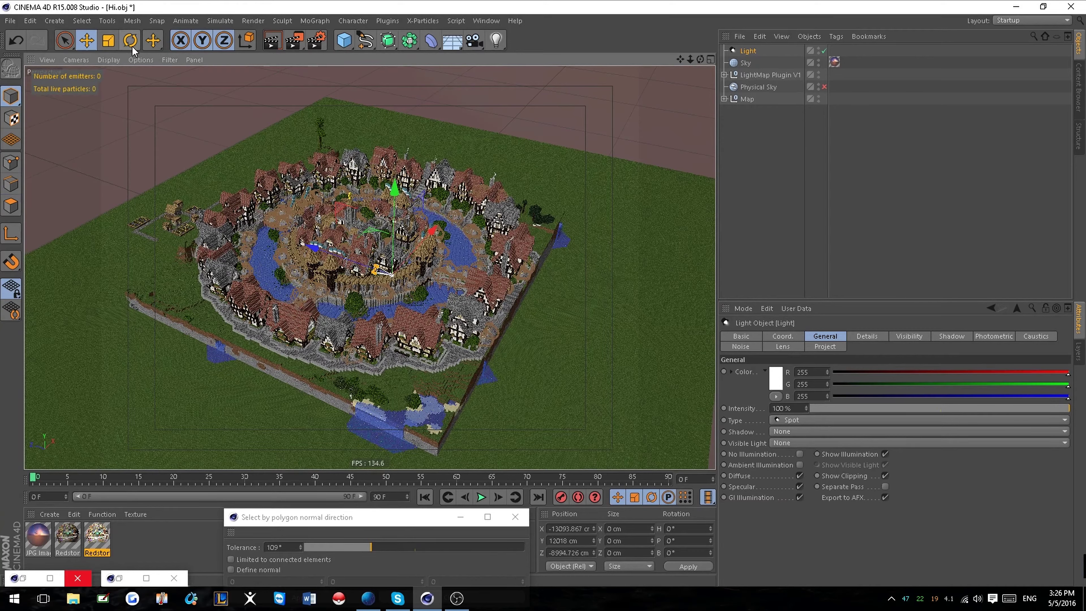
pyautogui.click(130, 40)
pyautogui.moveTo(421, 312); pyautogui.dragTo(354, 324)
pyautogui.moveTo(402, 275); pyautogui.dragTo(378, 233)
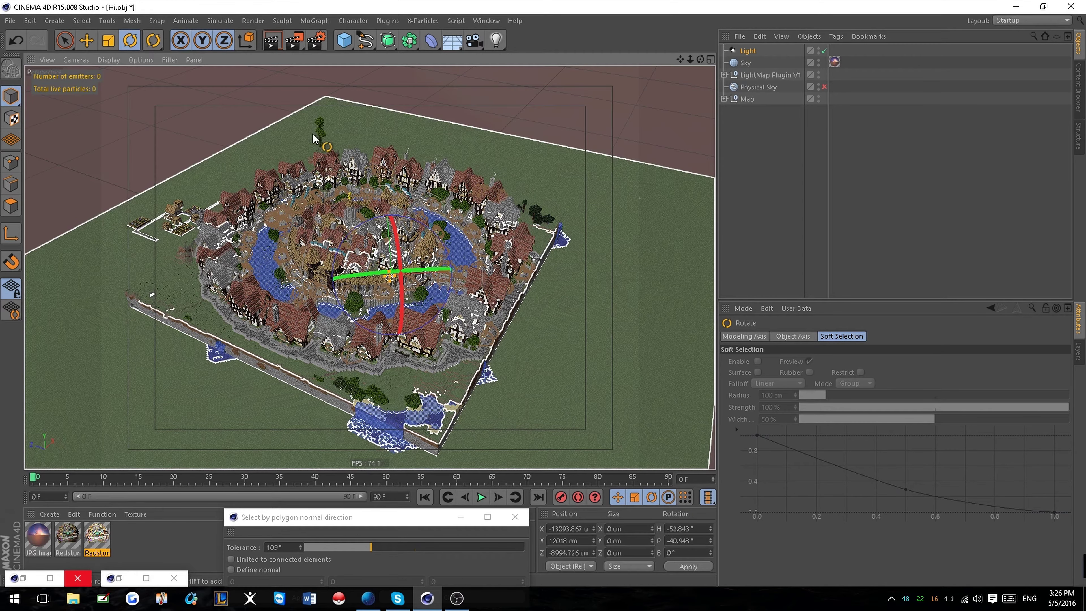
pyautogui.keyDown('alt'); pyautogui.moveTo(302, 320); pyautogui.dragTo(89, 137); pyautogui.keyUp('alt')
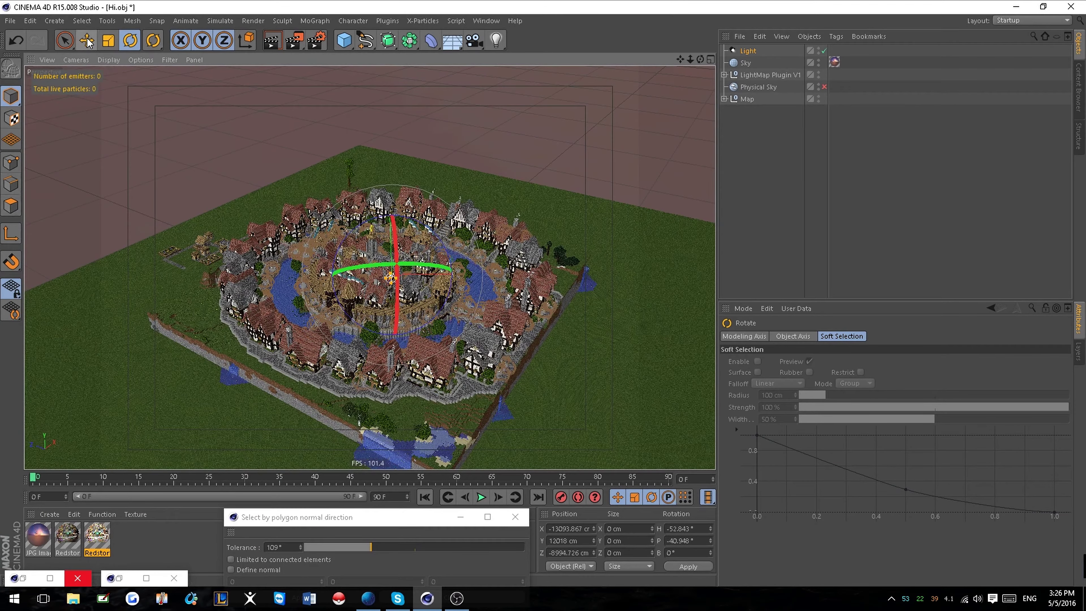
# Set the spot light's falloff to Inverse Square (Physically Accurate).
pyautogui.click(742, 53)
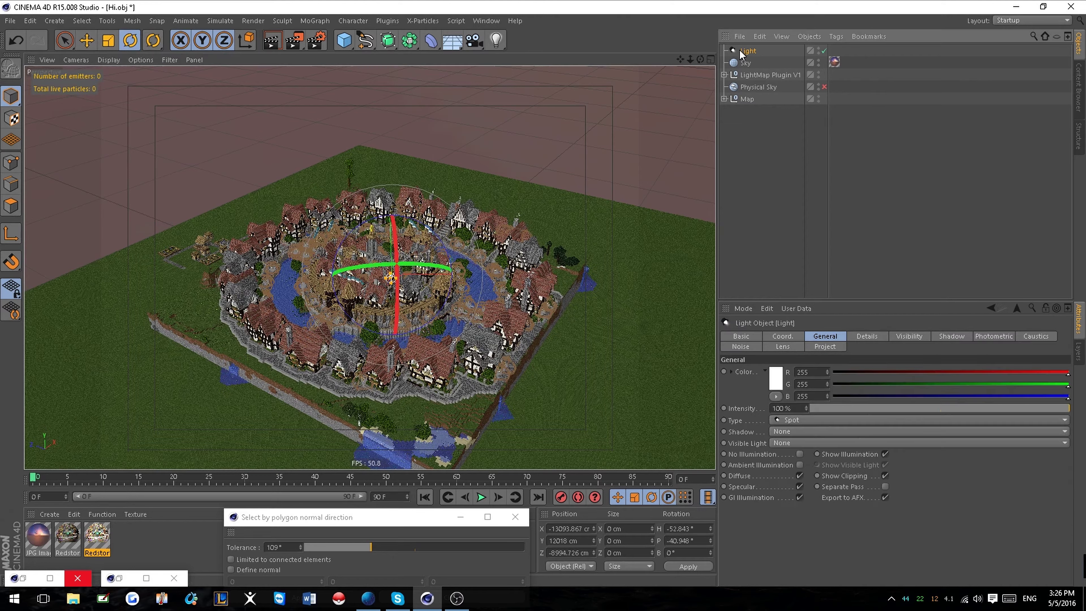
pyautogui.click(862, 337)
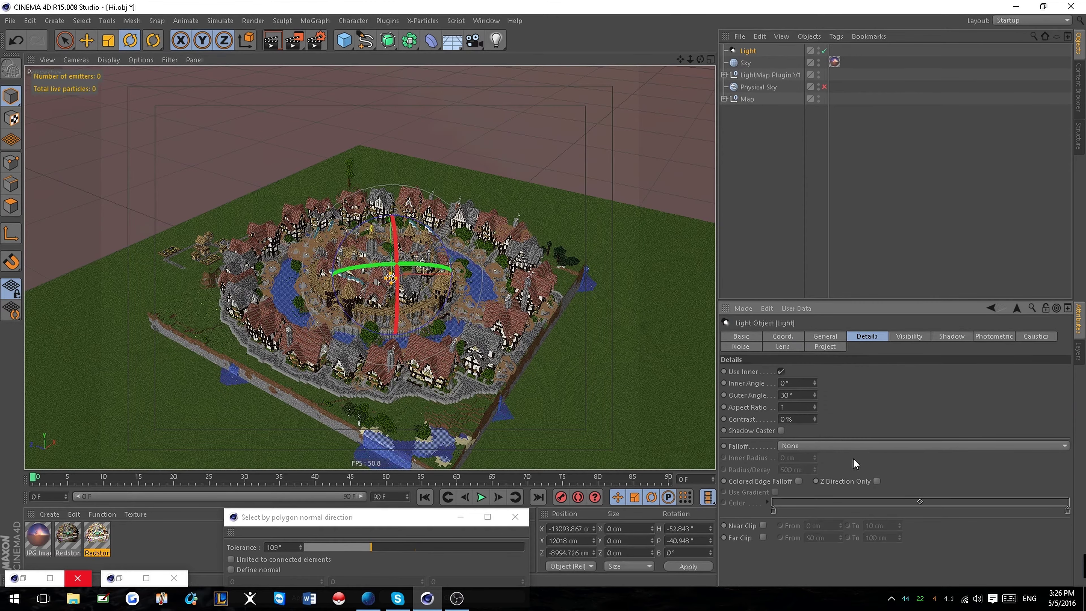
pyautogui.click(797, 445)
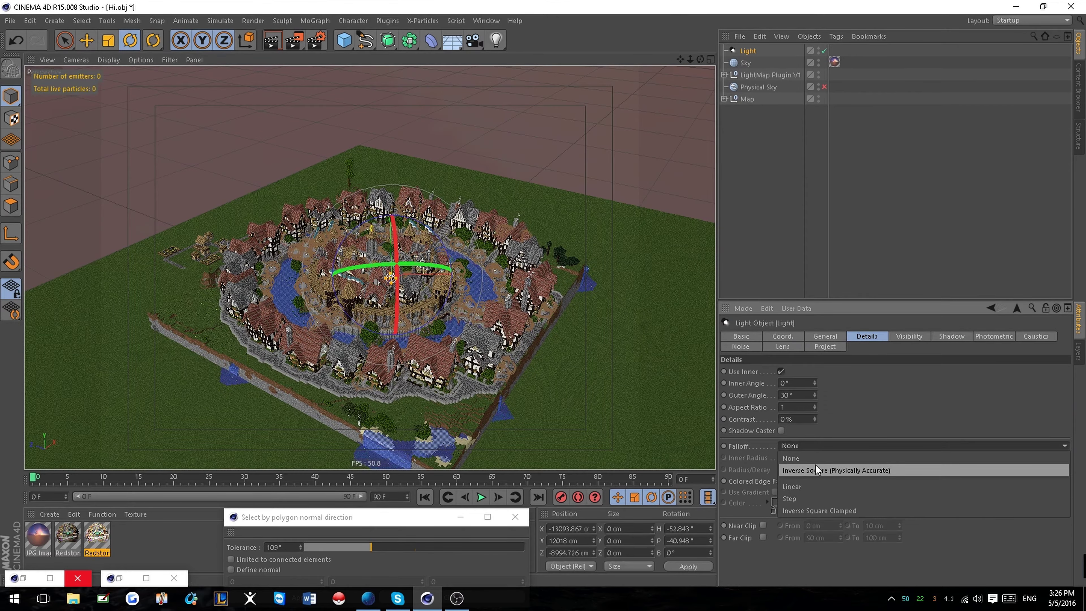
pyautogui.click(905, 398)
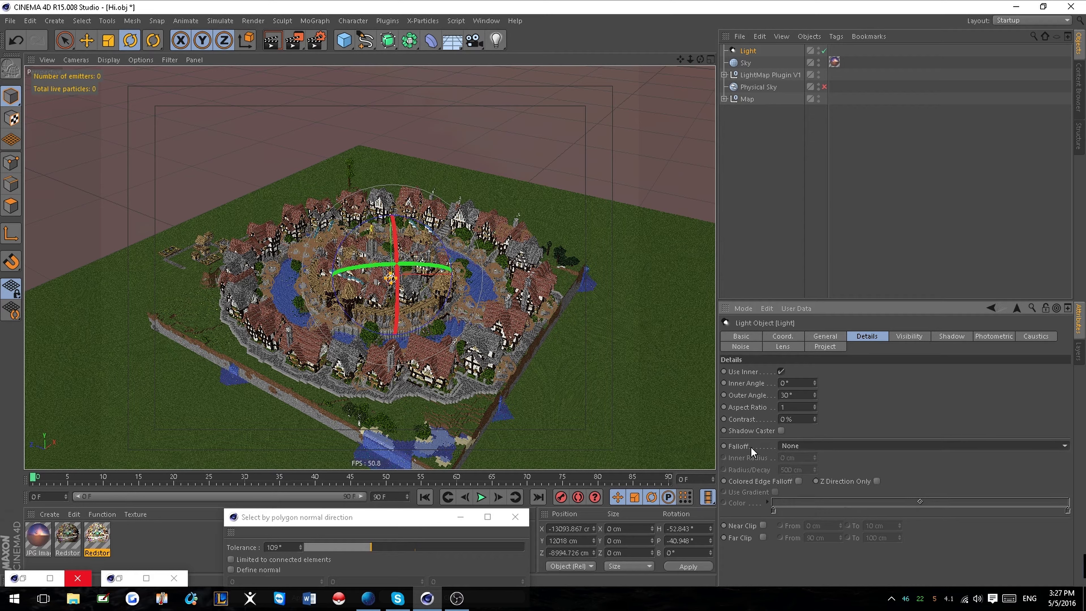
pyautogui.click(780, 447)
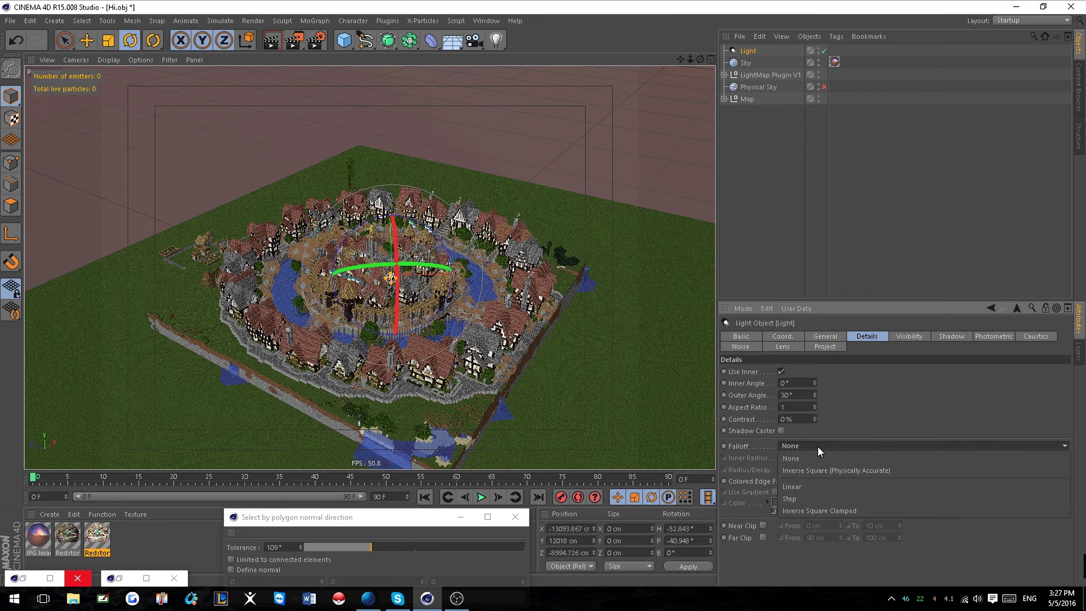
pyautogui.click(821, 471)
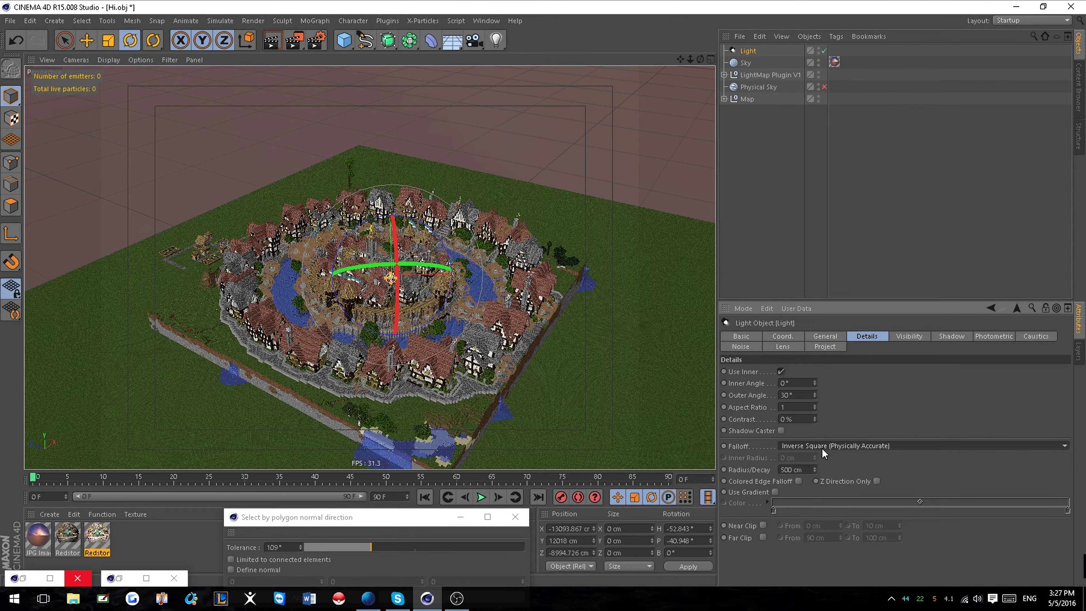
pyautogui.keyDown('alt'); pyautogui.moveTo(516, 320); pyautogui.dragTo(463, 329); pyautogui.keyUp('alt')
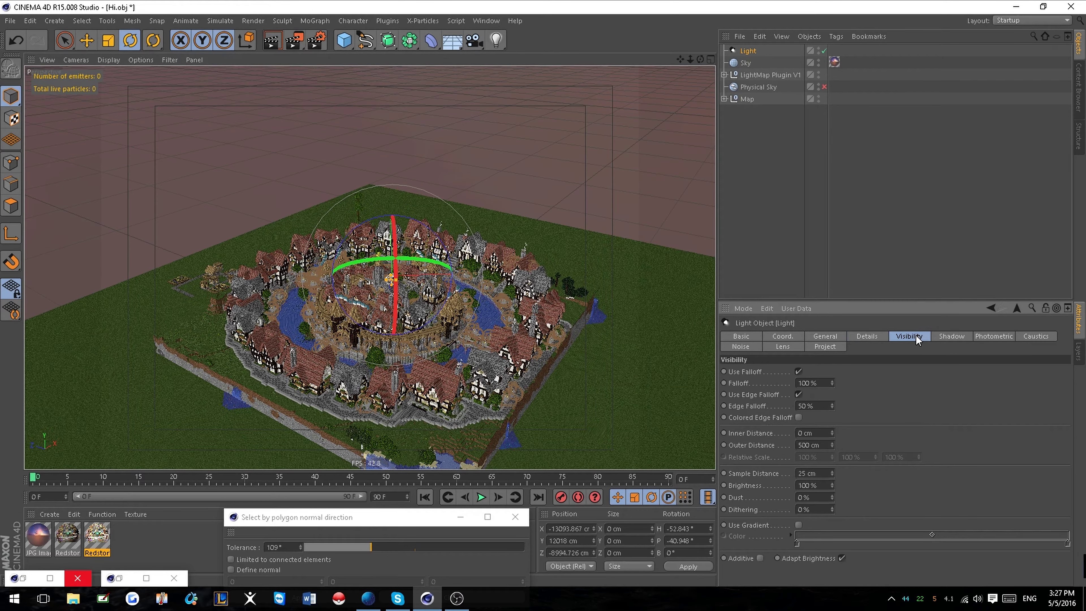
pyautogui.click(829, 335)
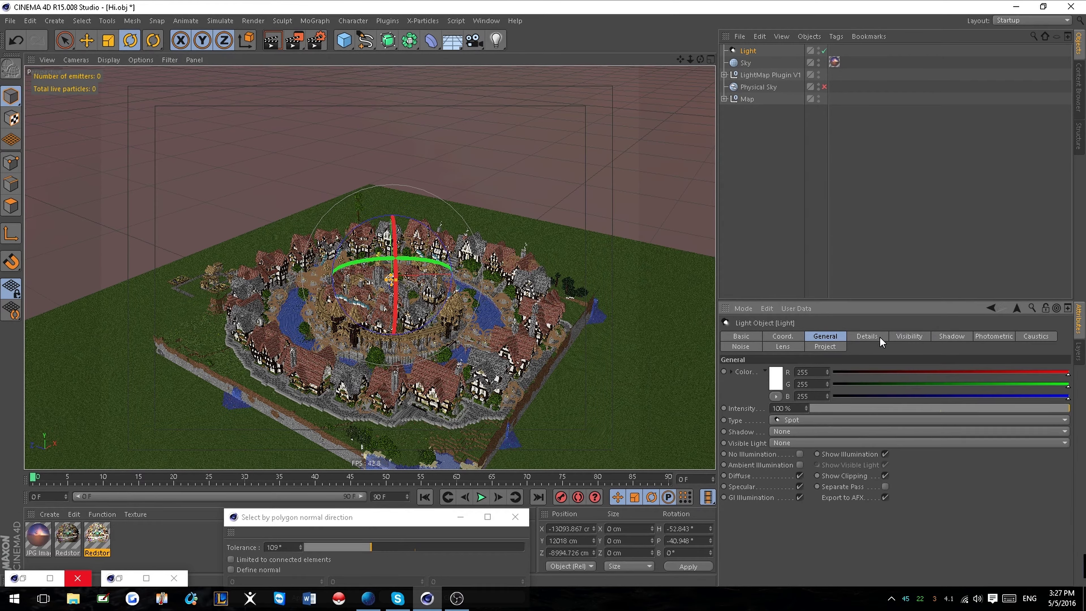
pyautogui.click(868, 336)
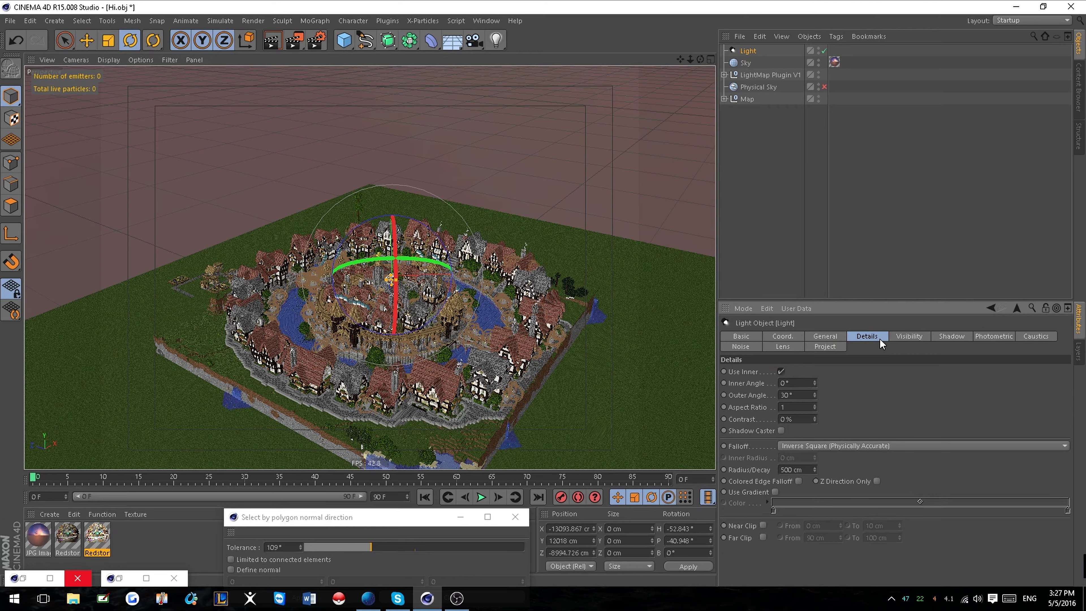
pyautogui.moveTo(385, 347)
pyautogui.keyDown('alt'); pyautogui.mouseDown()
pyautogui.moveTo(524, 360)
pyautogui.moveTo(548, 349)
pyautogui.moveTo(328, 366)
pyautogui.moveTo(385, 358)
pyautogui.mouseUp(); pyautogui.keyUp('alt')
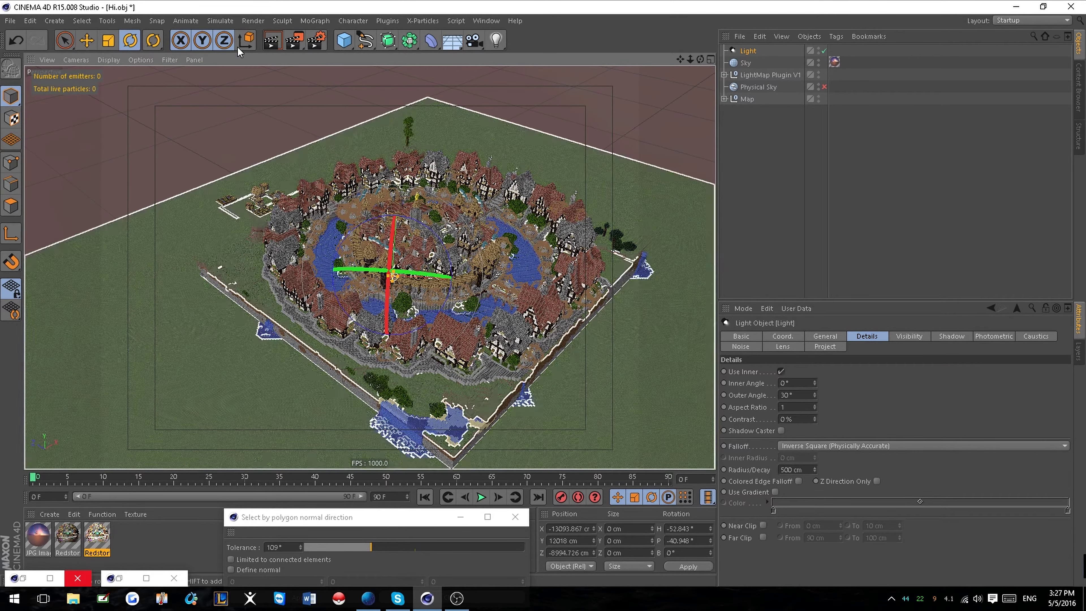
# Switch the viewport's display mode to a shading that previews the scene's actual lighting.
pyautogui.click(102, 61)
pyautogui.click(120, 79)
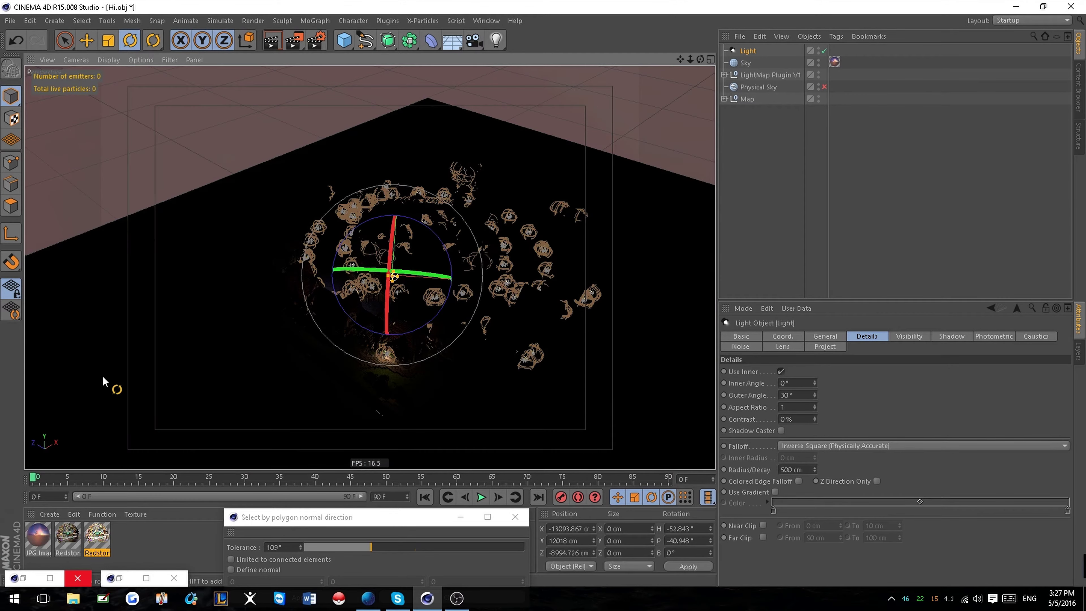
pyautogui.keyDown('alt'); pyautogui.moveTo(103, 377); pyautogui.dragTo(294, 382); pyautogui.keyUp('alt')
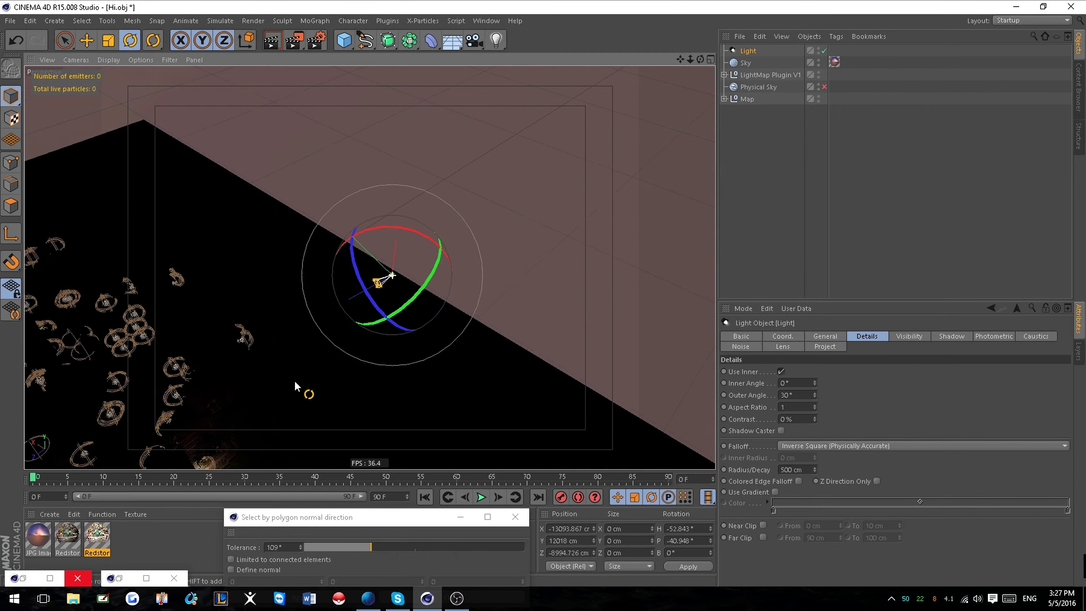
# Hide the LightMap Plugin V1 null and its Do Not Delete child in the viewport.
pyautogui.click(763, 76)
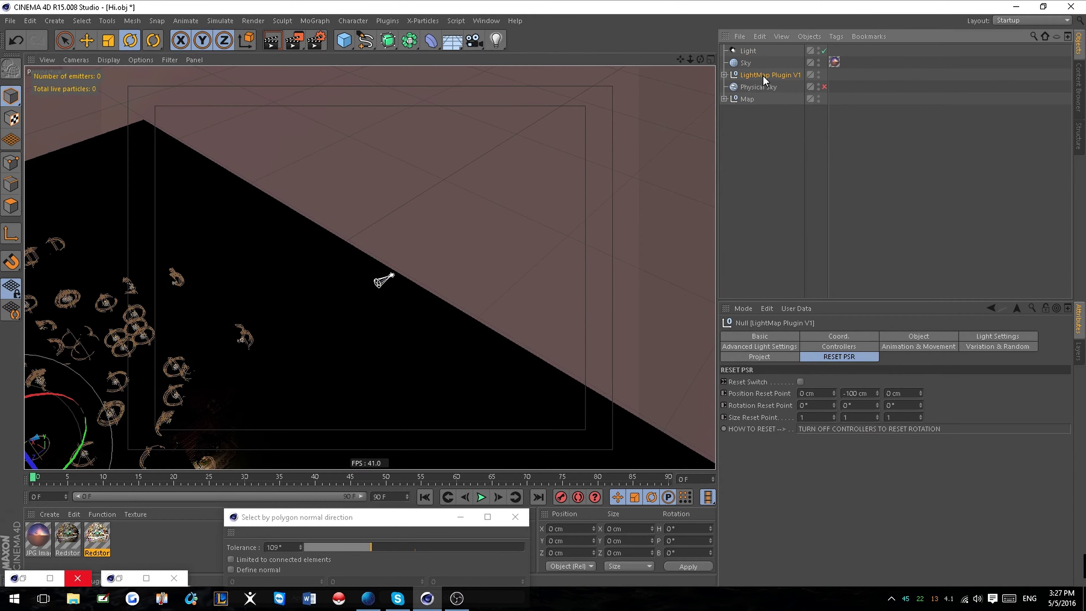
pyautogui.click(819, 73)
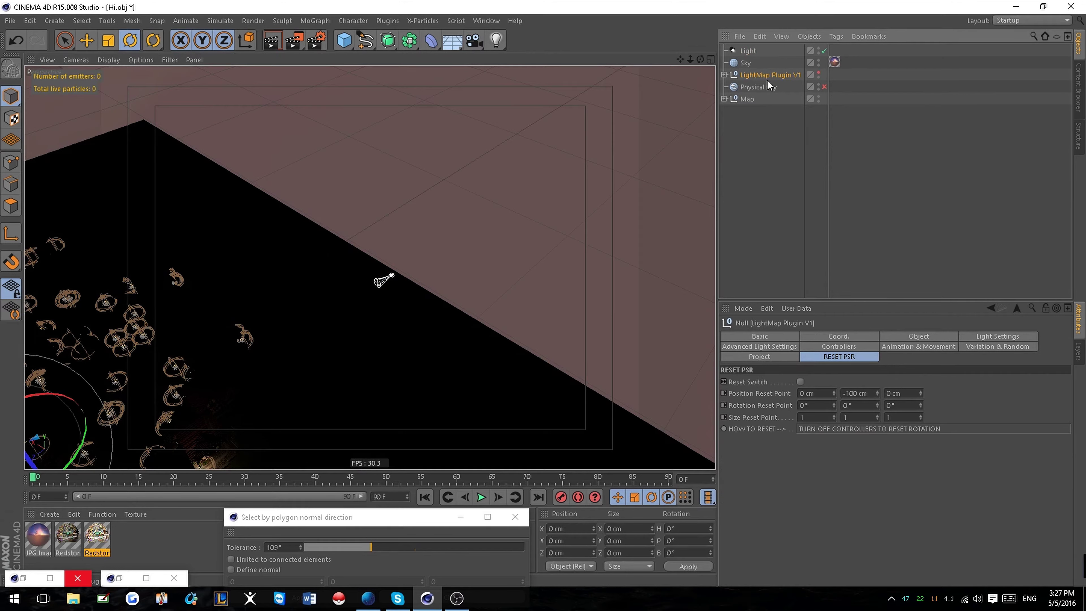
pyautogui.click(958, 336)
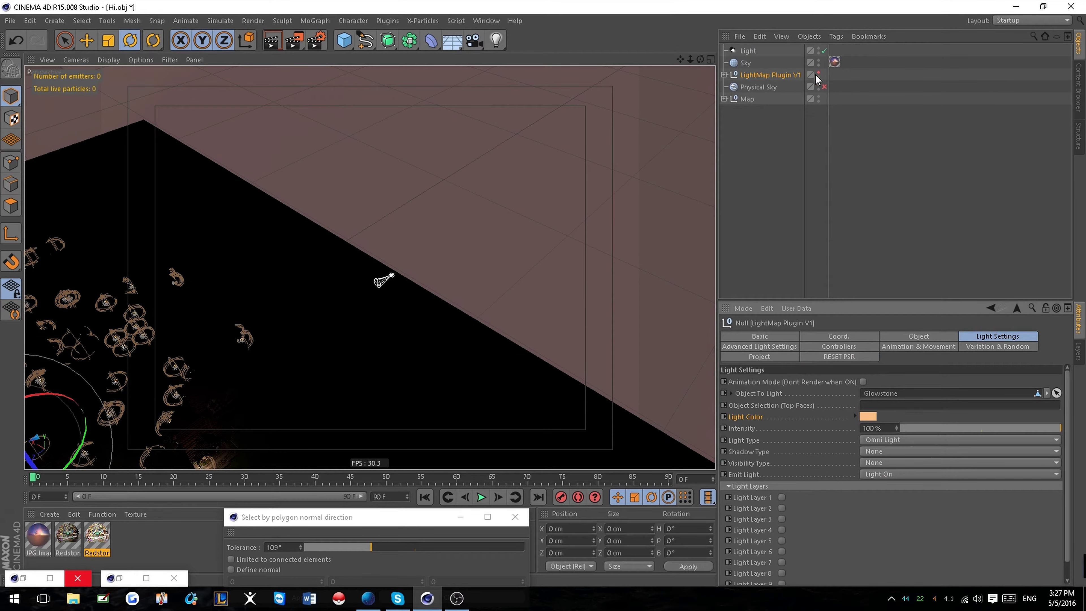
pyautogui.click(724, 75)
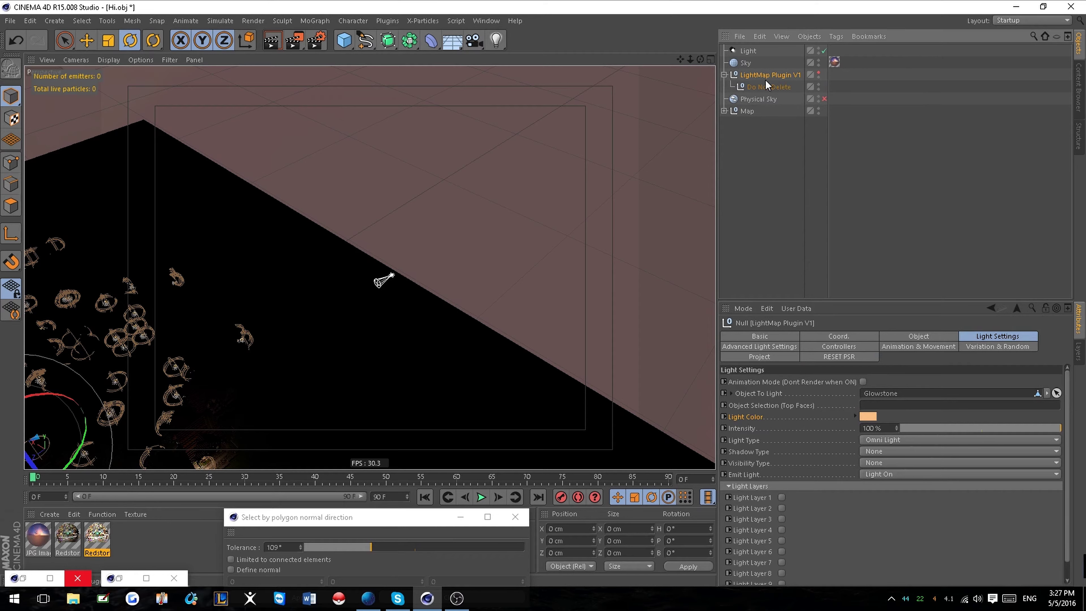
pyautogui.click(819, 84)
# Turn on Animation Mode and Light Layers 1 to 8 in the LightMap plugin's light settings, leaving nothing selected.
pyautogui.click(862, 382)
pyautogui.keyDown('alt'); pyautogui.moveTo(456, 324); pyautogui.dragTo(551, 312); pyautogui.keyUp('alt')
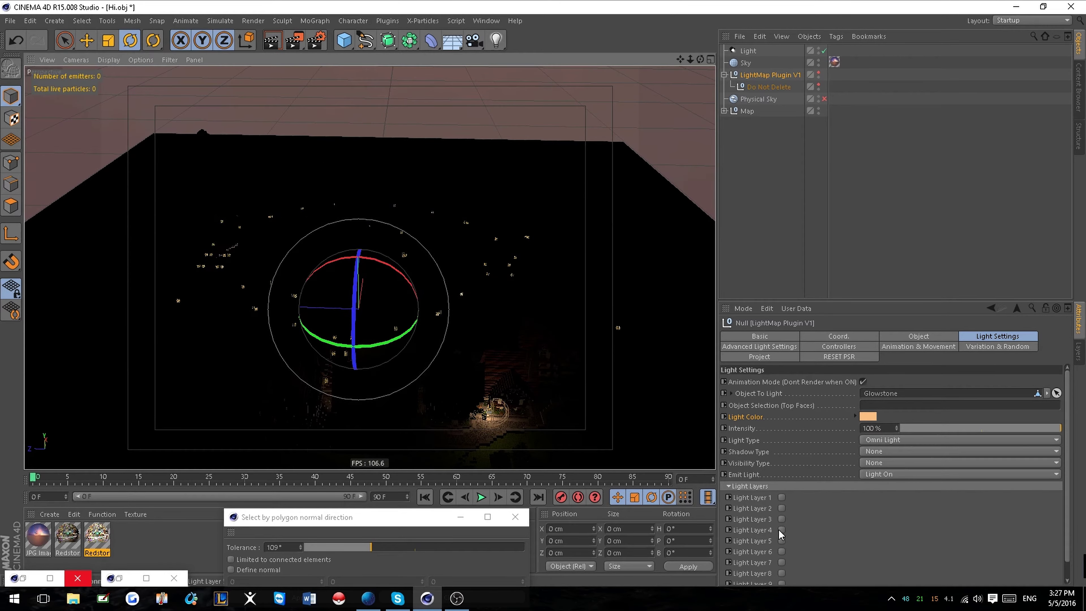
pyautogui.moveTo(782, 500); pyautogui.dragTo(784, 567)
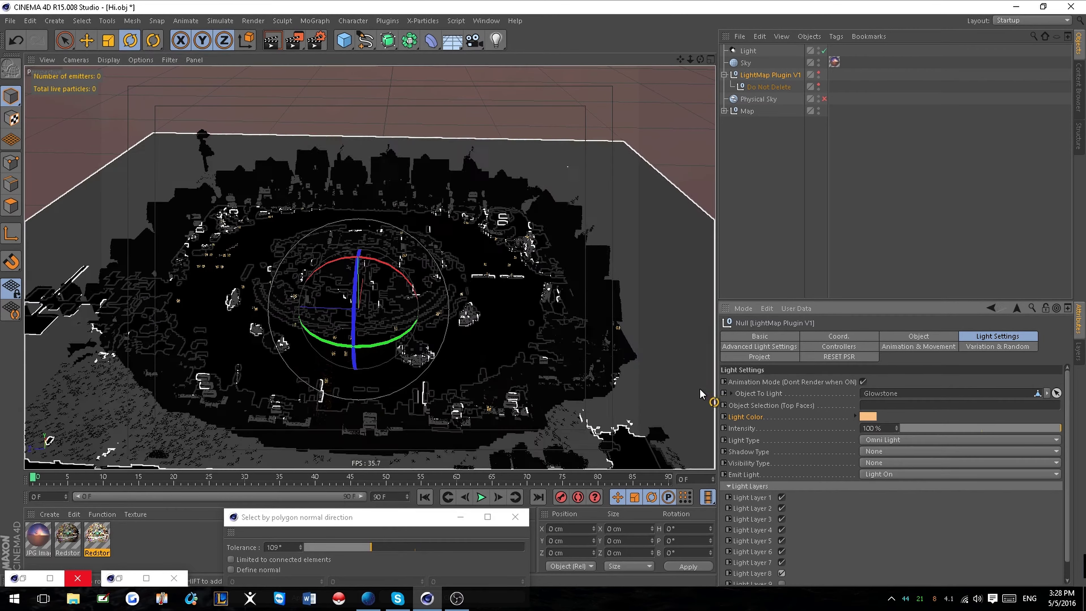
pyautogui.scroll(-1, 804, 543)
pyautogui.keyDown('alt'); pyautogui.moveTo(495, 298); pyautogui.dragTo(644, 255); pyautogui.keyUp('alt')
pyautogui.click(844, 144)
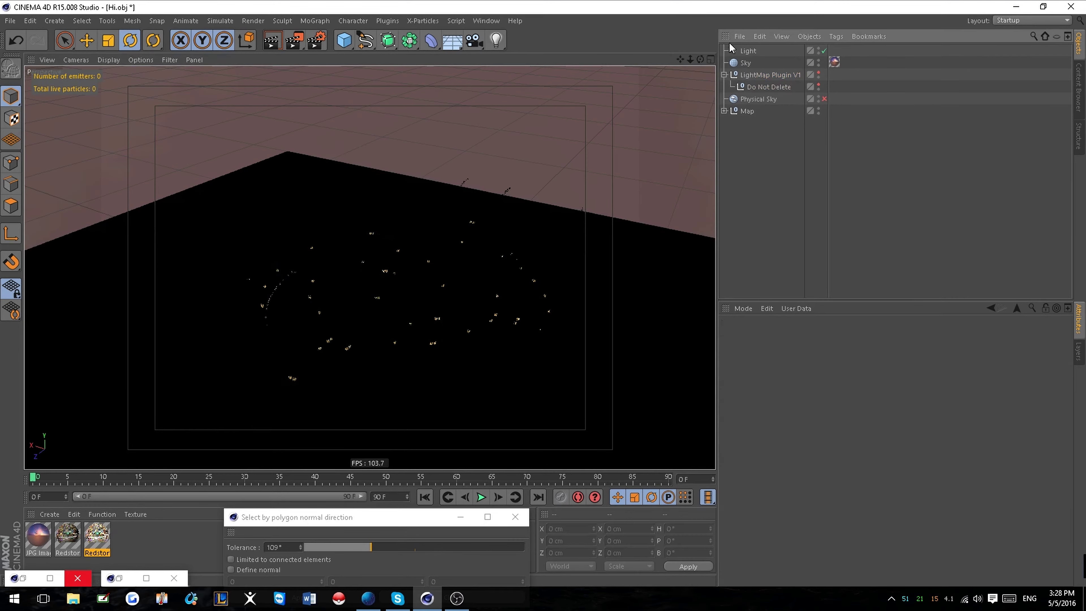
# Extend the spot light's Radius/Decay to about 15197 cm so its cone reaches the town.
pyautogui.click(744, 51)
pyautogui.keyDown('alt'); pyautogui.moveTo(570, 207); pyautogui.dragTo(408, 226); pyautogui.keyUp('alt')
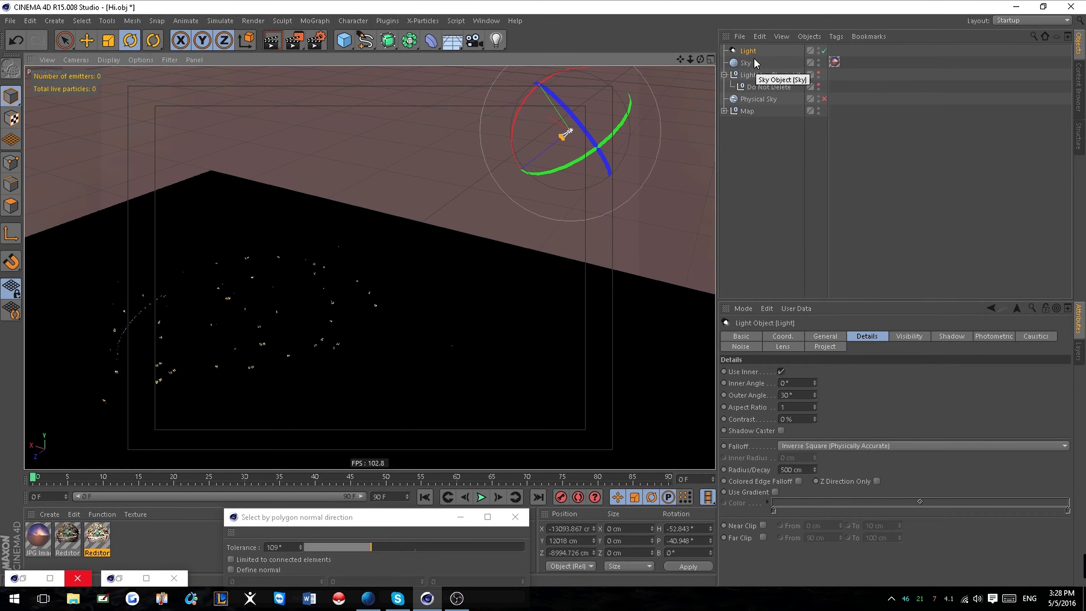
pyautogui.click(747, 52)
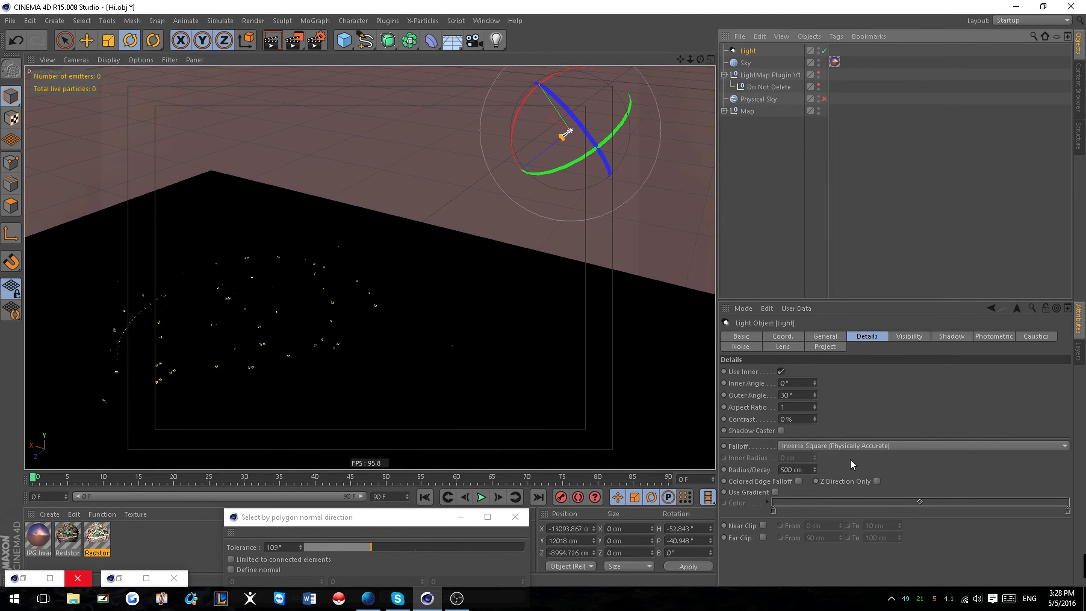
pyautogui.moveTo(815, 469); pyautogui.dragTo(852, 48)
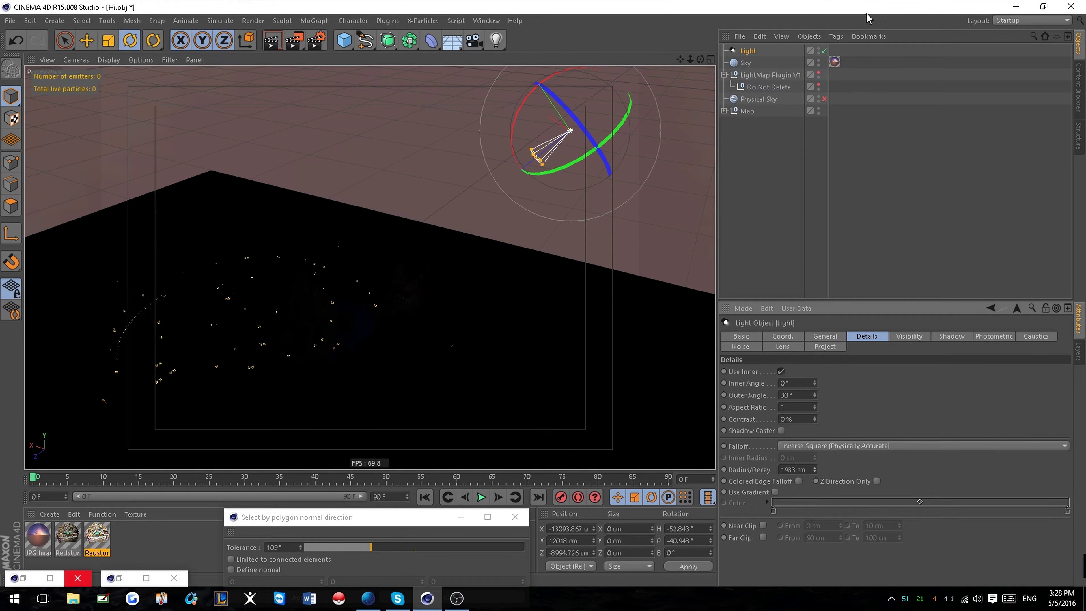
pyautogui.moveTo(566, 170); pyautogui.dragTo(447, 433)
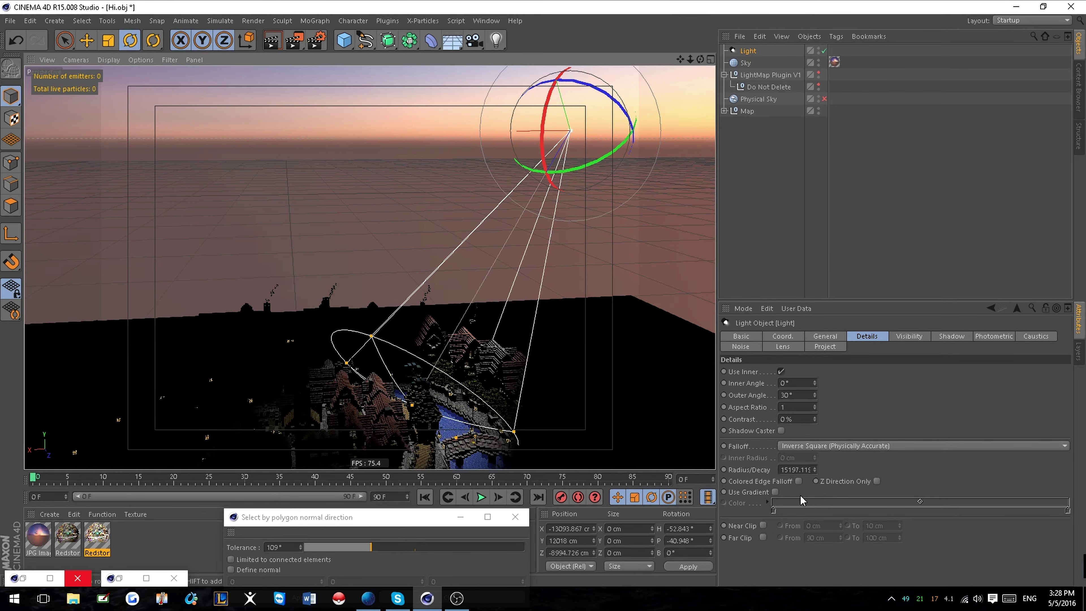
# Try the spot light with its falloff set to None, then restore Inverse Square (Physically Accurate).
pyautogui.click(922, 449)
pyautogui.click(884, 458)
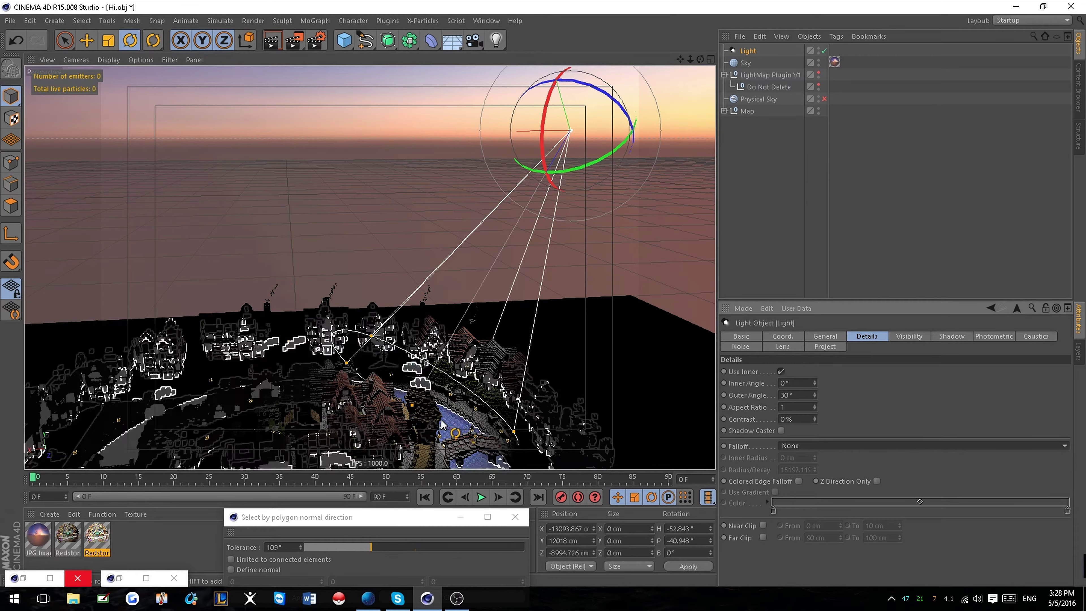
pyautogui.moveTo(411, 404); pyautogui.dragTo(567, 124)
pyautogui.moveTo(518, 173); pyautogui.dragTo(402, 406)
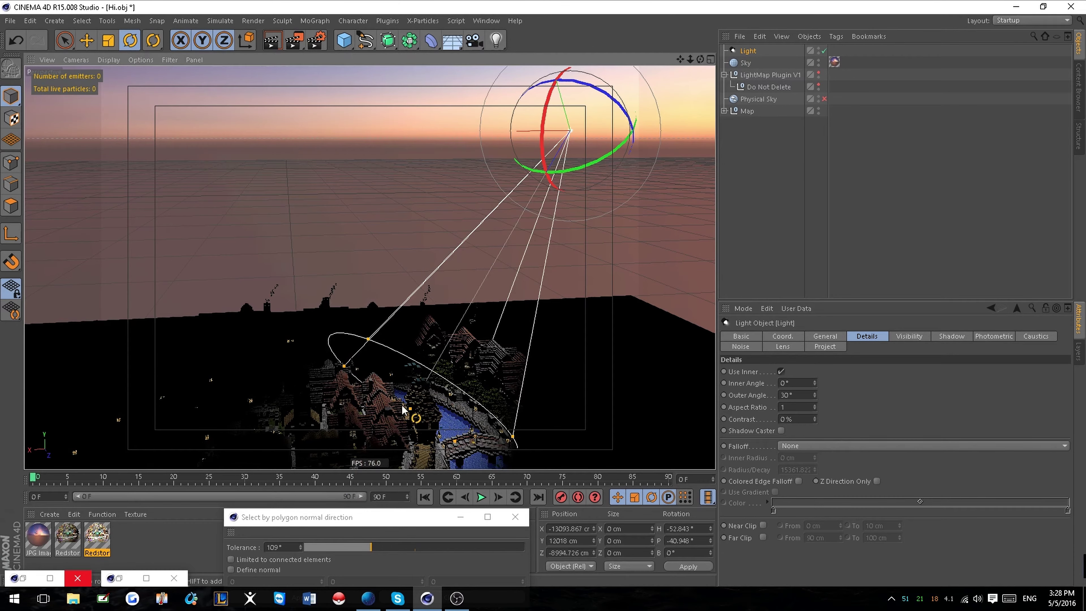
pyautogui.click(799, 449)
pyautogui.click(801, 466)
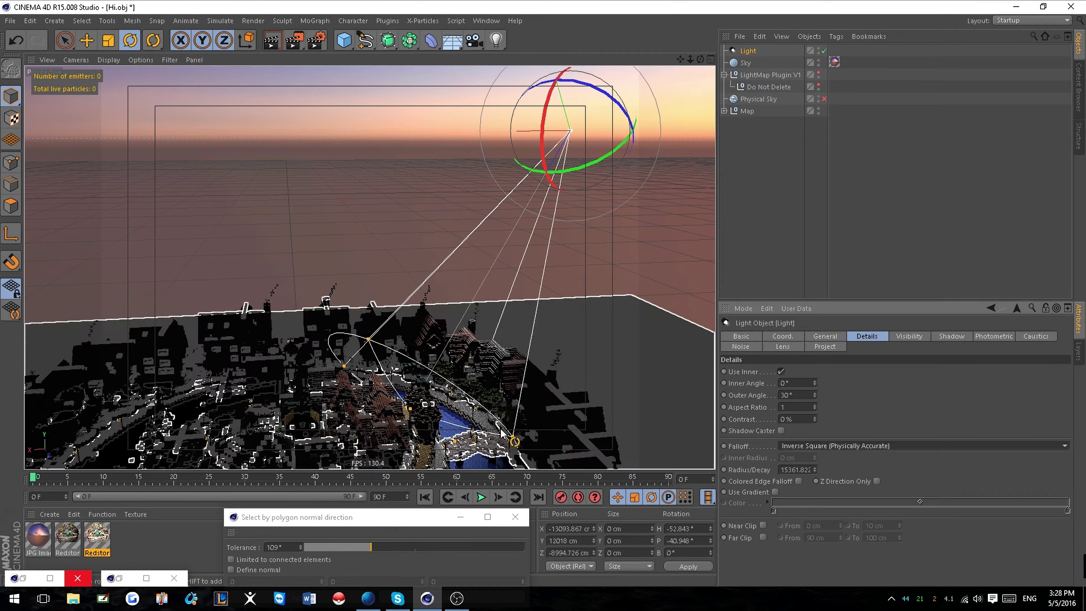
# Adjust the spot light's Radius/Decay to about 15435 cm and widen its outer angle to 98°.
pyautogui.moveTo(427, 417); pyautogui.dragTo(493, 406)
pyautogui.scroll(-5, 515, 294)
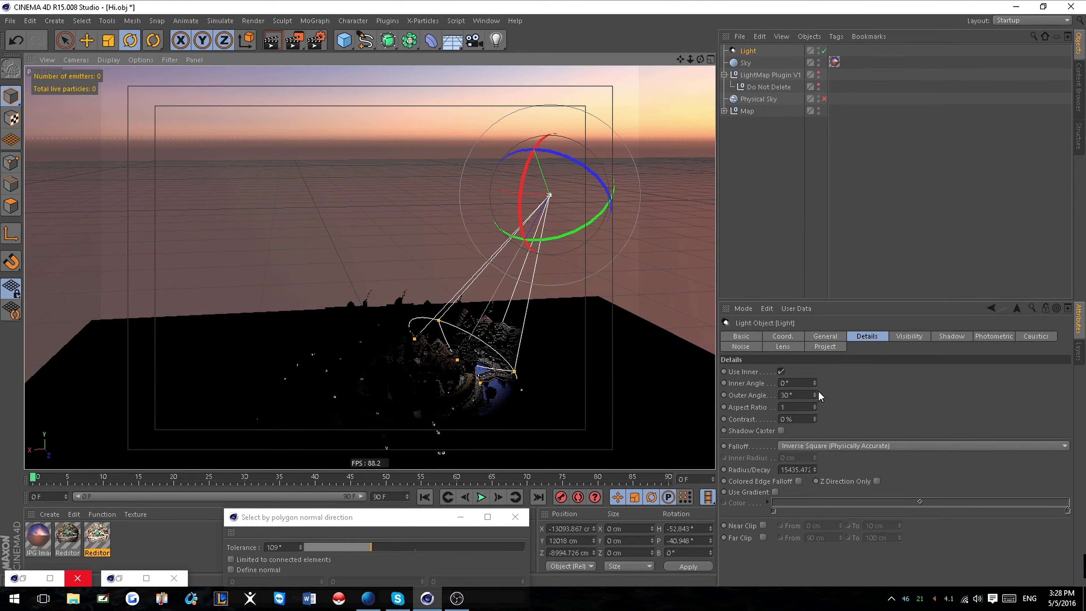
pyautogui.moveTo(814, 395); pyautogui.dragTo(817, 352)
pyautogui.moveTo(819, 395); pyautogui.dragTo(818, 404)
pyautogui.keyDown('alt'); pyautogui.moveTo(550, 446); pyautogui.dragTo(519, 451); pyautogui.keyUp('alt')
pyautogui.keyDown('alt'); pyautogui.moveTo(411, 354); pyautogui.dragTo(440, 291); pyautogui.keyUp('alt')
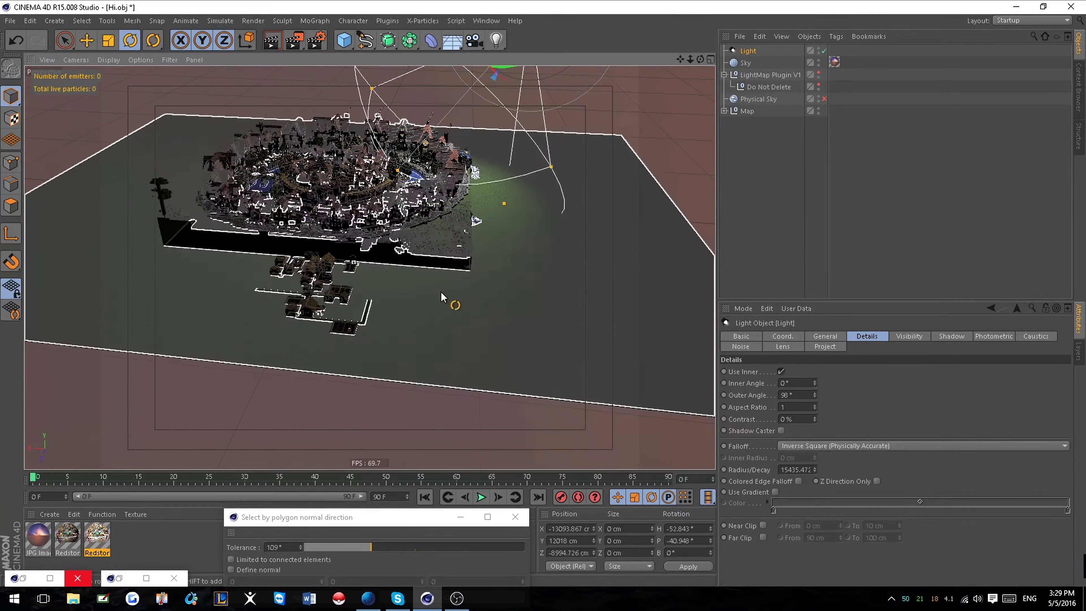
# Increase the spot light's Radius/Decay to about 26212 cm.
pyautogui.moveTo(816, 470); pyautogui.dragTo(845, 472)
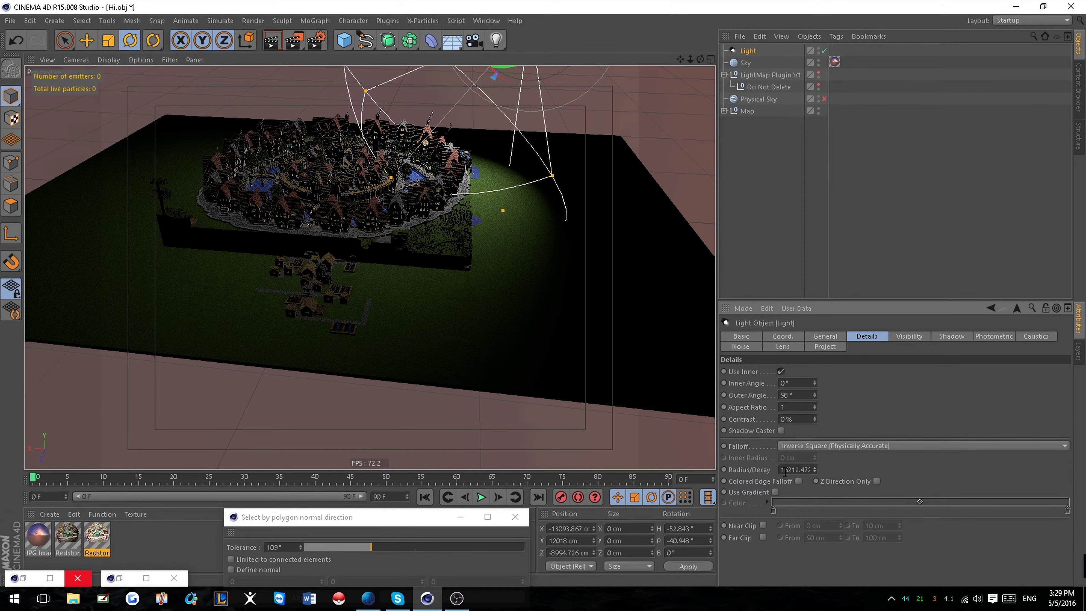
pyautogui.moveTo(711, 470); pyautogui.dragTo(727, 471)
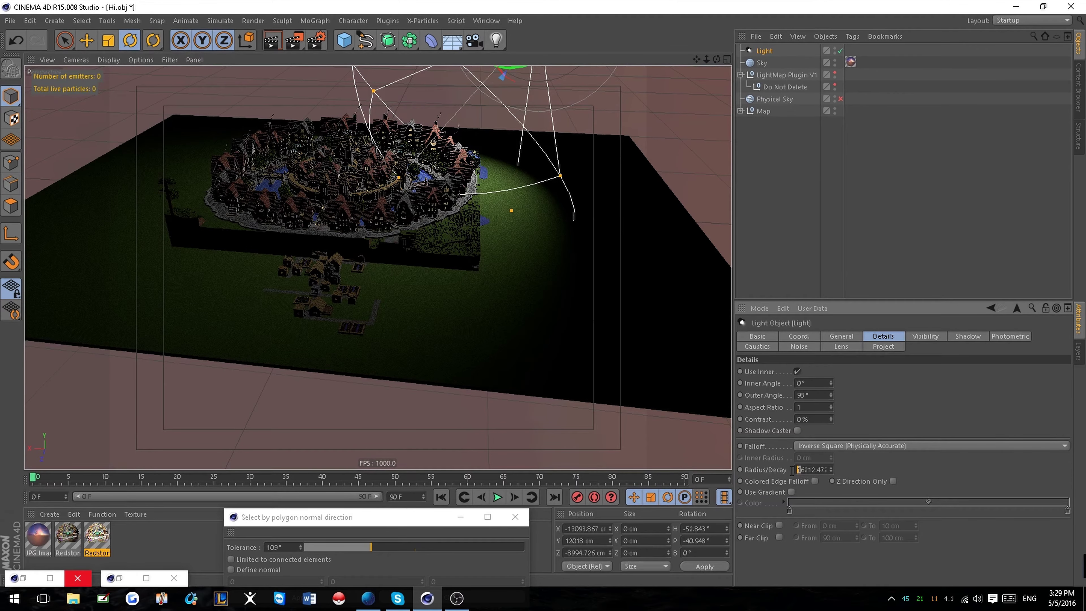
pyautogui.press('Return')
# Try moving the spot light sideways along its own X axis, then undo the move.
pyautogui.keyDown('alt'); pyautogui.moveTo(477, 219); pyautogui.dragTo(519, 101); pyautogui.keyUp('alt')
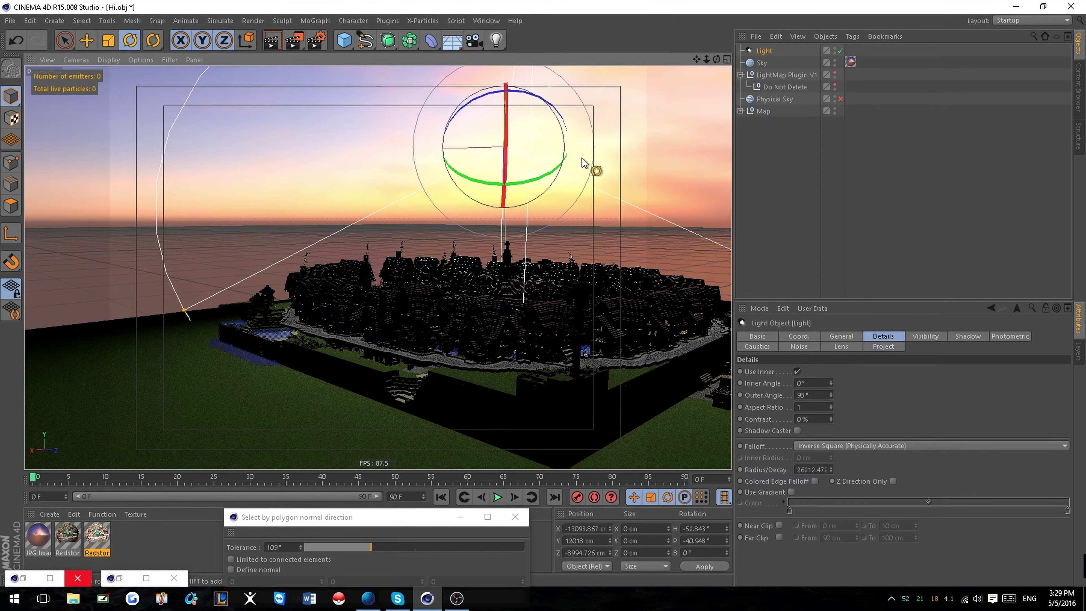
pyautogui.keyDown('alt'); pyautogui.moveTo(248, 133); pyautogui.dragTo(495, 225); pyautogui.keyUp('alt')
pyautogui.scroll(-10, 495, 221)
pyautogui.keyDown('alt'); pyautogui.moveTo(538, 192); pyautogui.dragTo(302, 315, button='middle'); pyautogui.keyUp('alt')
pyautogui.click(81, 41)
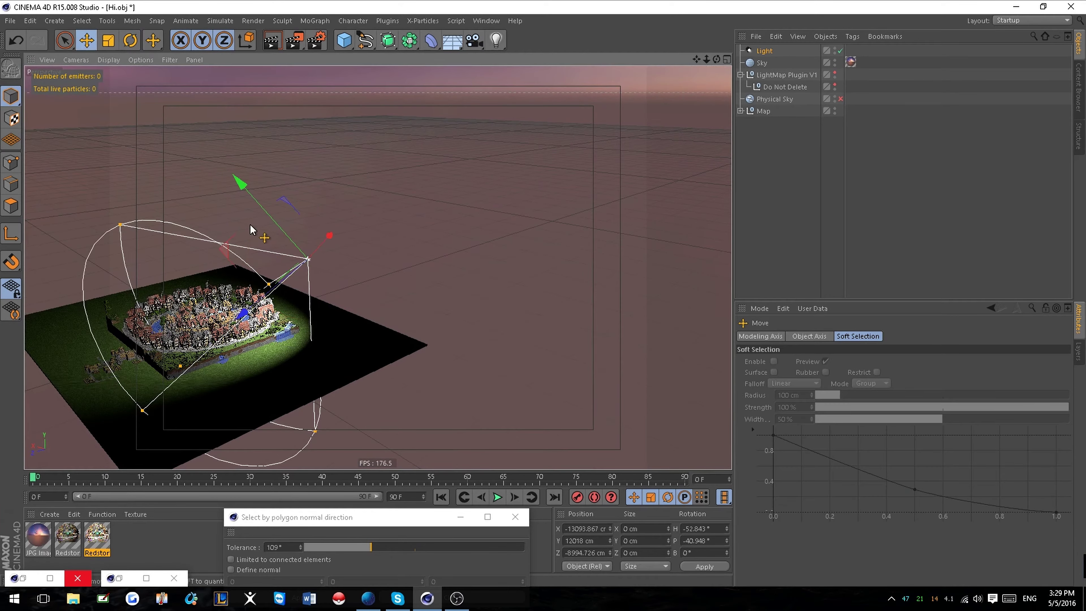
pyautogui.moveTo(322, 232); pyautogui.dragTo(428, 227)
pyautogui.hotkey('ctrl', 'z')
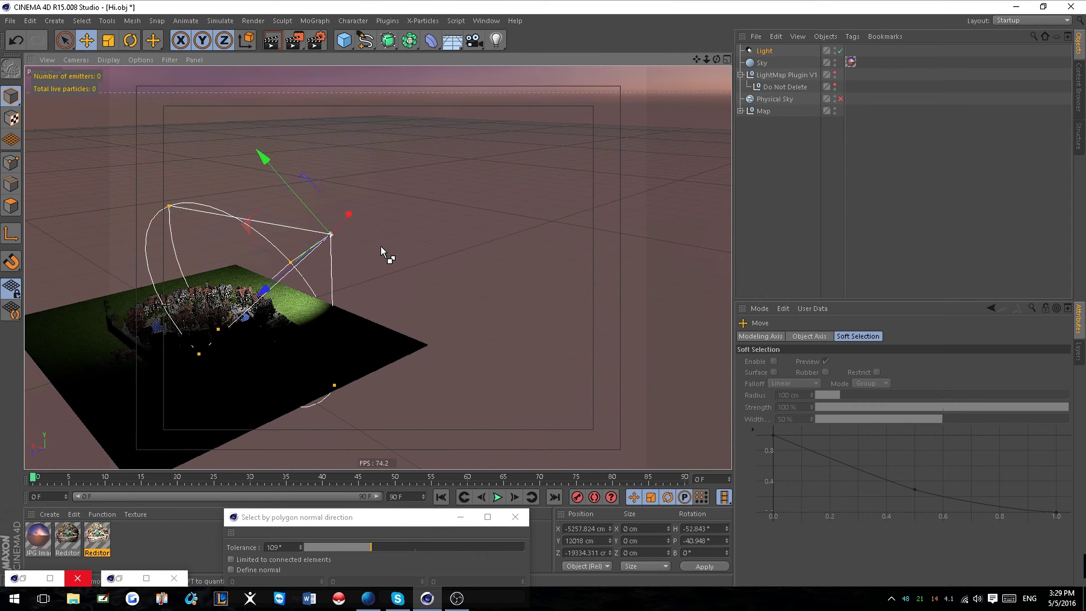
# Move the spot light far back in line with the sky's sun, to about X -91539, Y 54053, Z -63131 cm.
pyautogui.moveTo(267, 291); pyautogui.dragTo(865, 243)
pyautogui.keyDown('alt'); pyautogui.moveTo(341, 243); pyautogui.dragTo(460, 218); pyautogui.keyUp('alt')
pyautogui.scroll(-5, 461, 219)
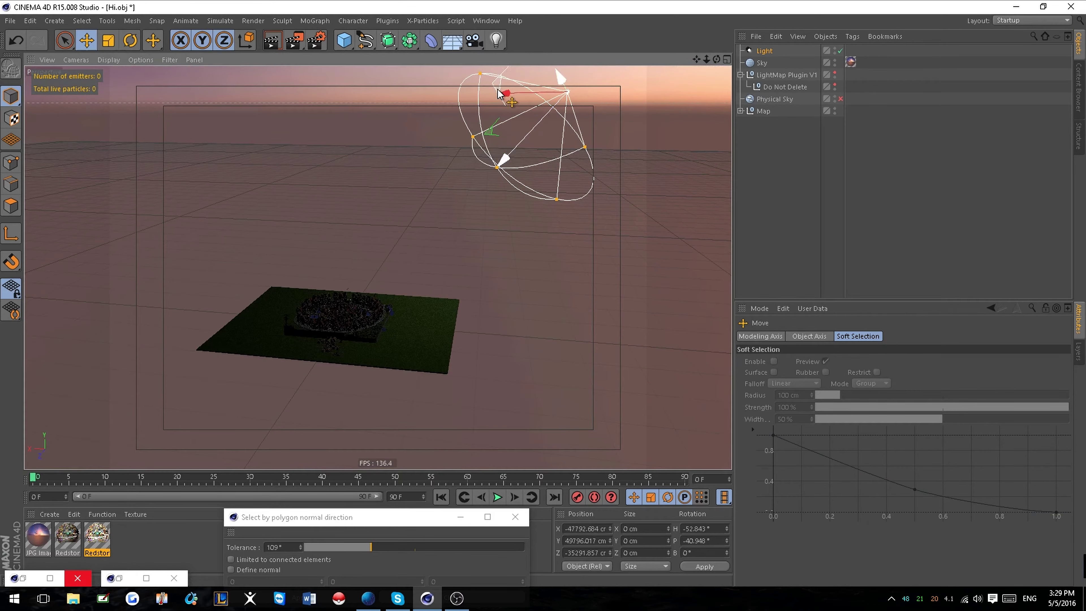
pyautogui.moveTo(510, 94); pyautogui.dragTo(749, 109)
pyautogui.keyDown('alt'); pyautogui.moveTo(597, 129); pyautogui.dragTo(452, 211); pyautogui.keyUp('alt')
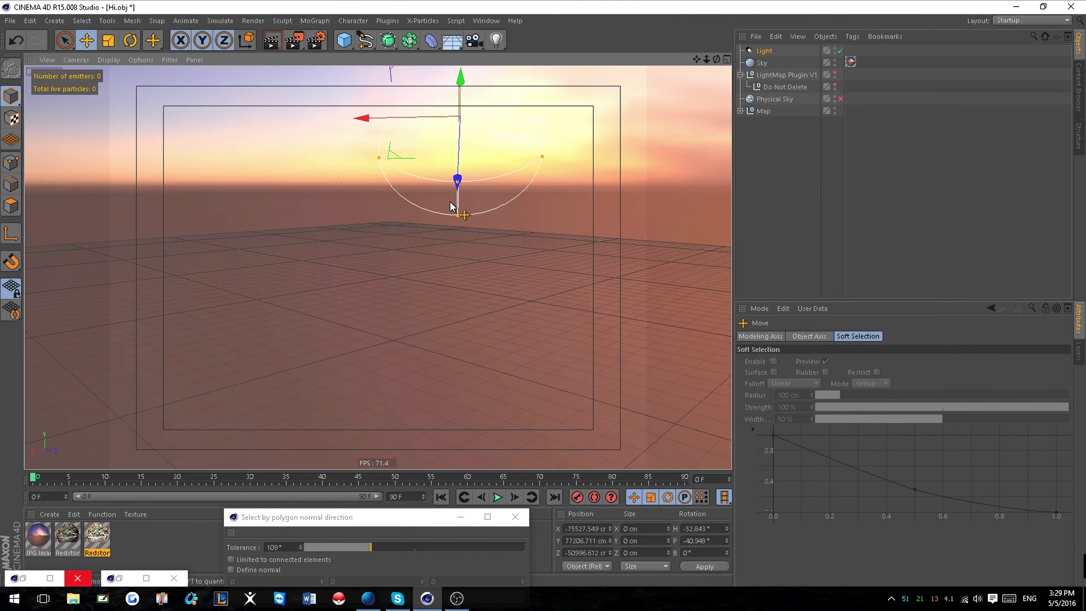
pyautogui.keyDown('alt'); pyautogui.moveTo(469, 73); pyautogui.dragTo(494, 63); pyautogui.keyUp('alt')
pyautogui.click(344, 40)
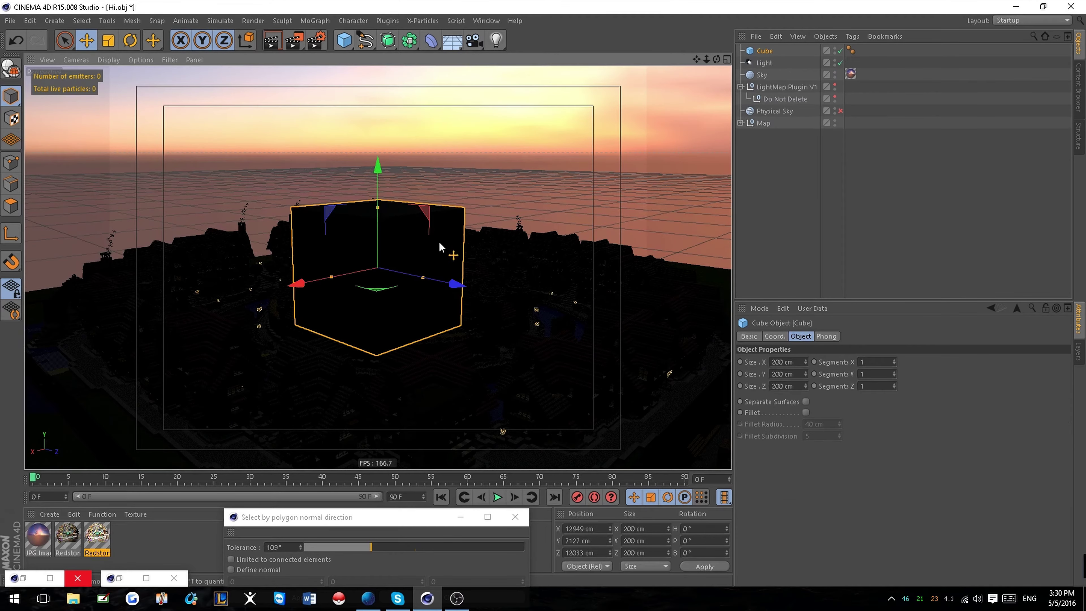
pyautogui.moveTo(348, 278); pyautogui.dragTo(441, 258)
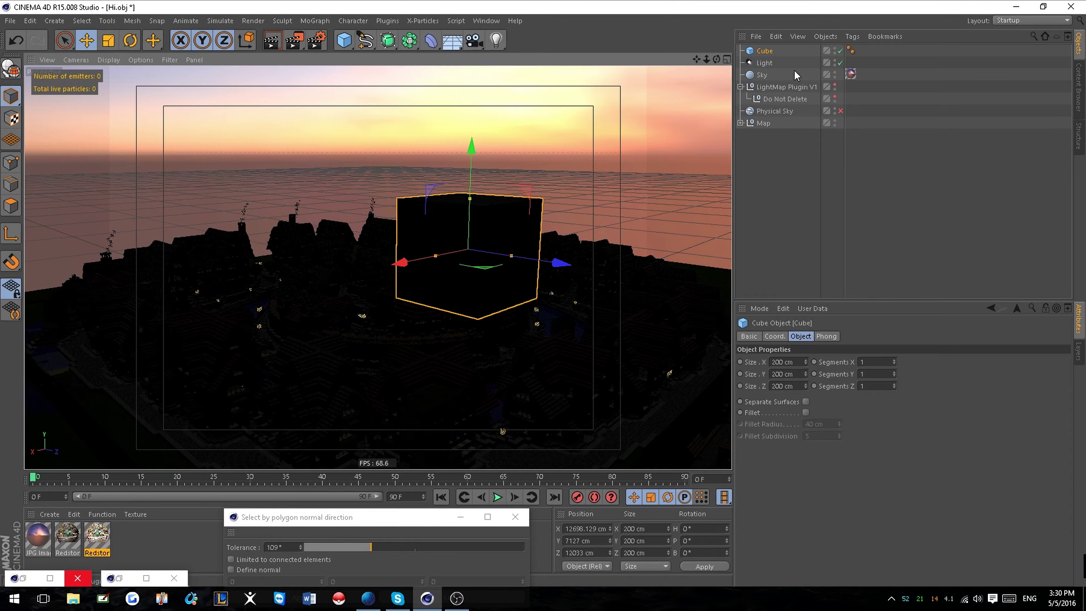
pyautogui.press('Delete')
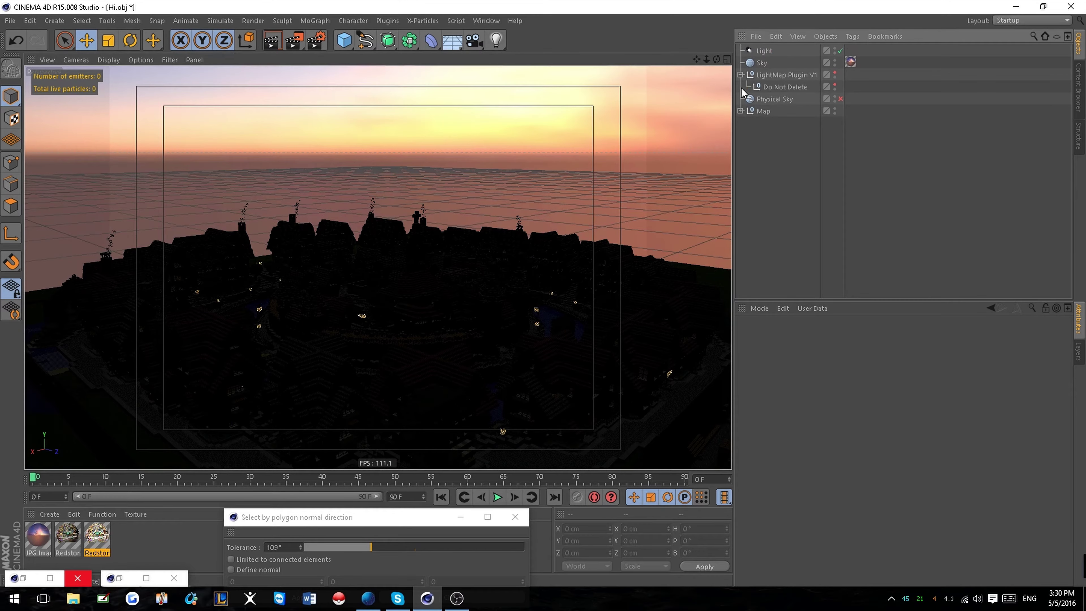
# Add a camera at the current view and look through it.
pyautogui.click(474, 40)
pyautogui.click(841, 51)
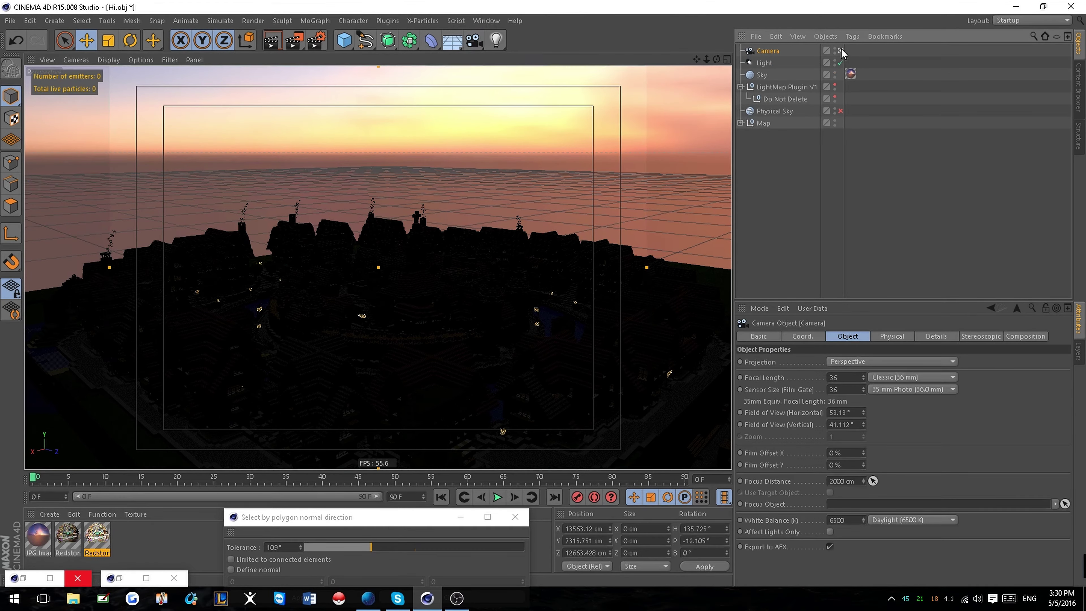
# Add a Target tag to the spot light and turn off its Pitch option.
pyautogui.rightClick(764, 61)
pyautogui.moveTo(813, 70)
pyautogui.click(959, 296)
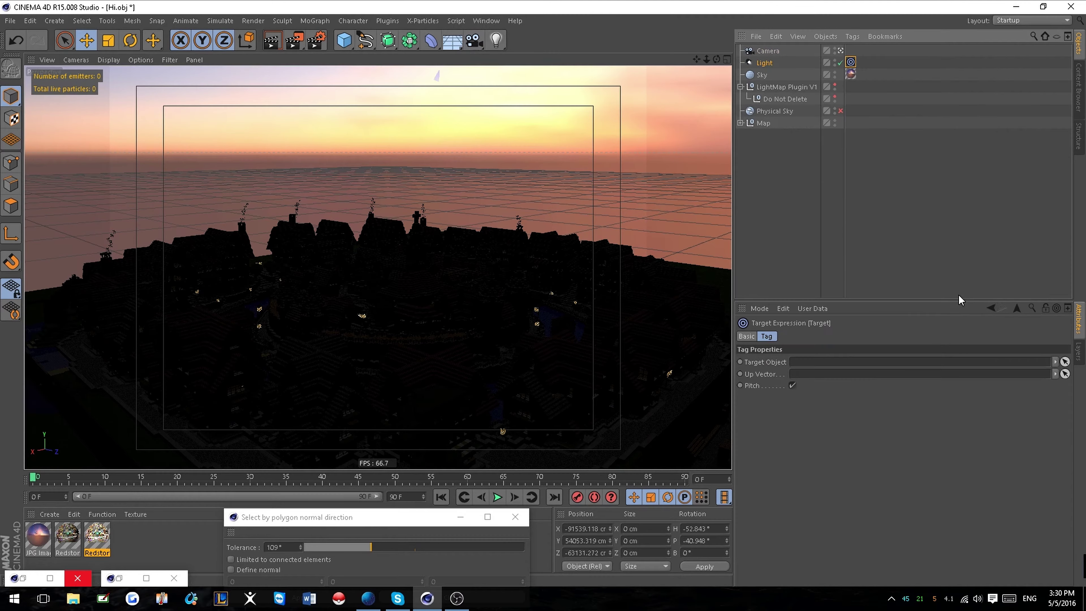
pyautogui.click(792, 386)
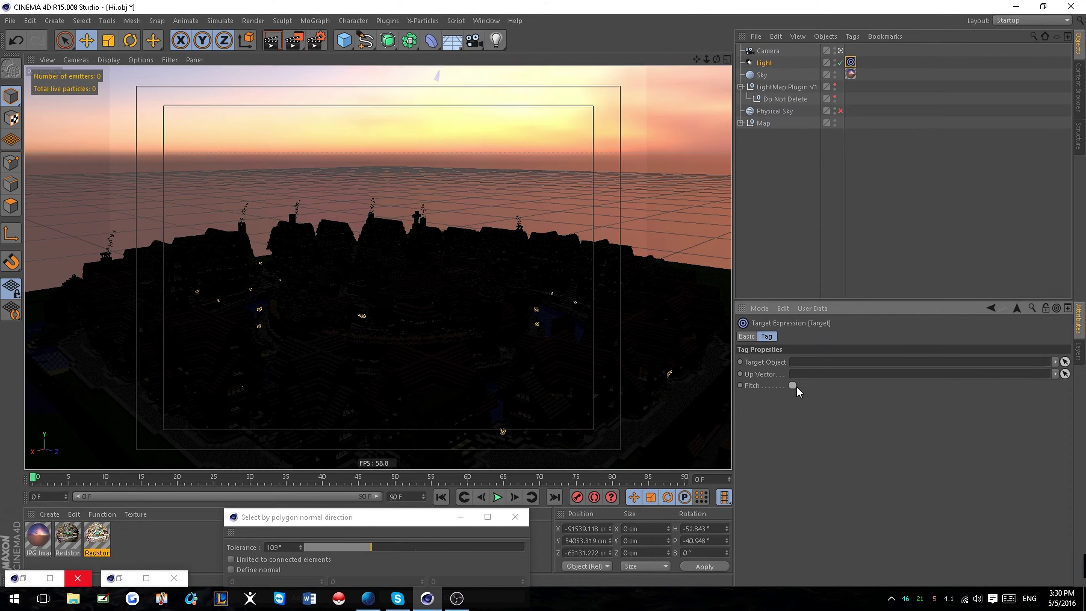
# Turn the Target tag's Pitch option back on and set the Camera as its target object.
pyautogui.click(791, 386)
pyautogui.moveTo(771, 55); pyautogui.dragTo(779, 68)
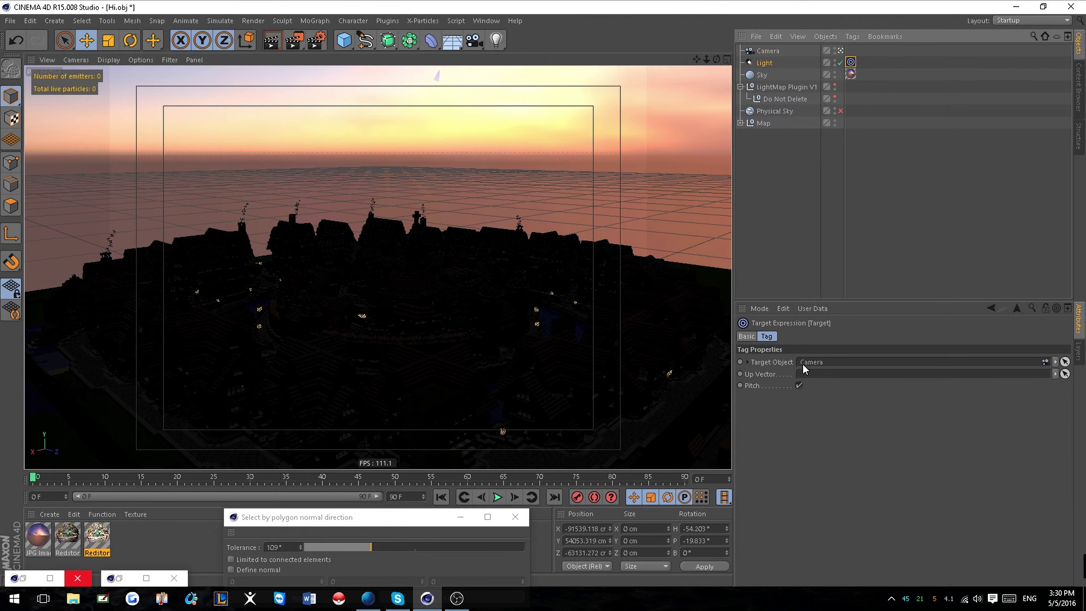
# Reframe the camera to a low view with the town's rooftops silhouetted beneath the sunset glow.
pyautogui.scroll(5, 526, 214)
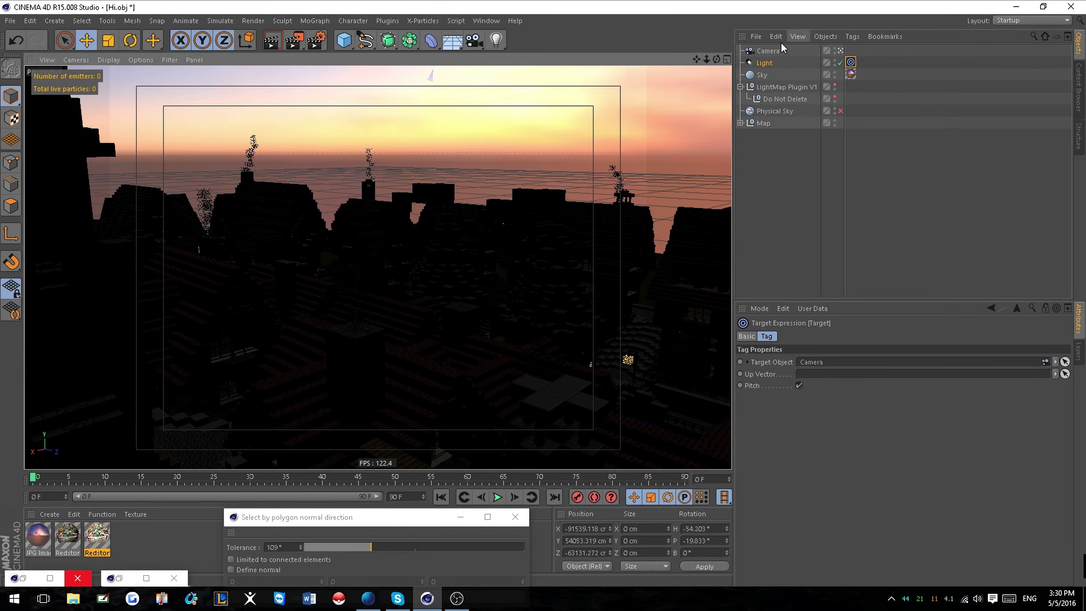
pyautogui.click(769, 67)
pyautogui.moveTo(707, 59); pyautogui.dragTo(711, 119)
pyautogui.click(768, 51)
pyautogui.keyDown('alt'); pyautogui.moveTo(432, 249); pyautogui.dragTo(639, 255, button='middle'); pyautogui.keyUp('alt')
pyautogui.click(842, 206)
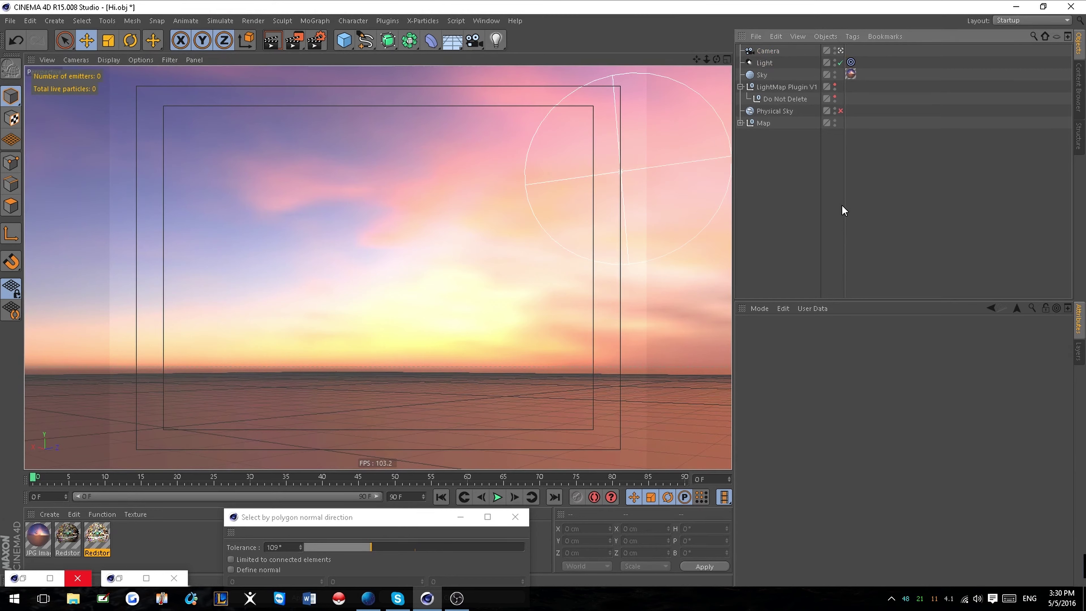
pyautogui.keyDown('alt'); pyautogui.moveTo(484, 257); pyautogui.dragTo(363, 229, button='middle'); pyautogui.keyUp('alt')
pyautogui.keyDown('alt'); pyautogui.moveTo(353, 238); pyautogui.dragTo(595, 312, button='right'); pyautogui.keyUp('alt')
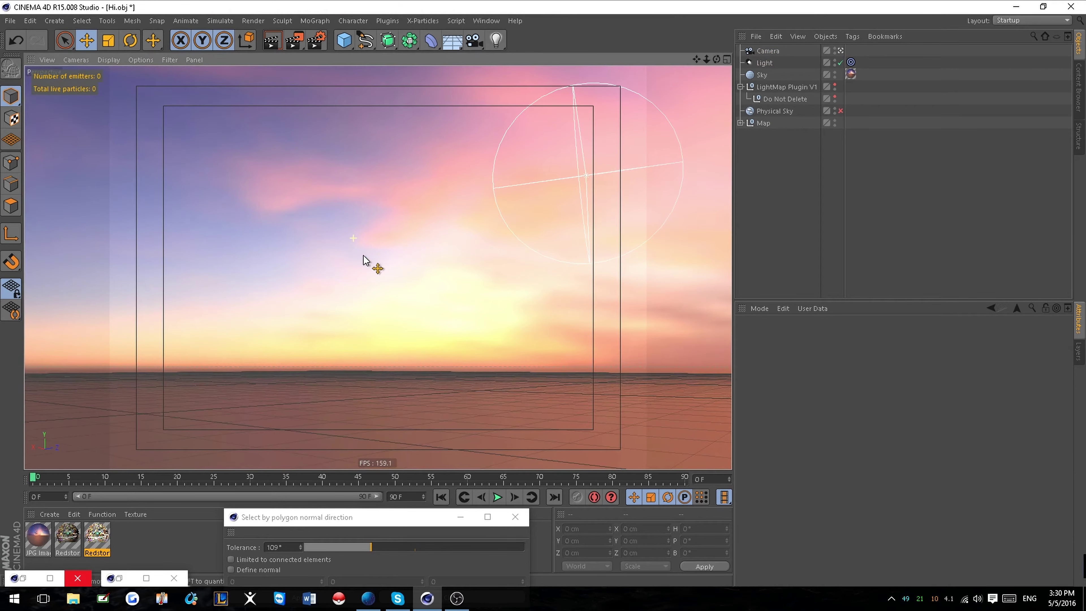
pyautogui.keyDown('alt'); pyautogui.moveTo(583, 322); pyautogui.dragTo(128, 354, button='middle'); pyautogui.keyUp('alt')
pyautogui.keyDown('alt'); pyautogui.moveTo(415, 410); pyautogui.dragTo(610, 333, button='right'); pyautogui.keyUp('alt')
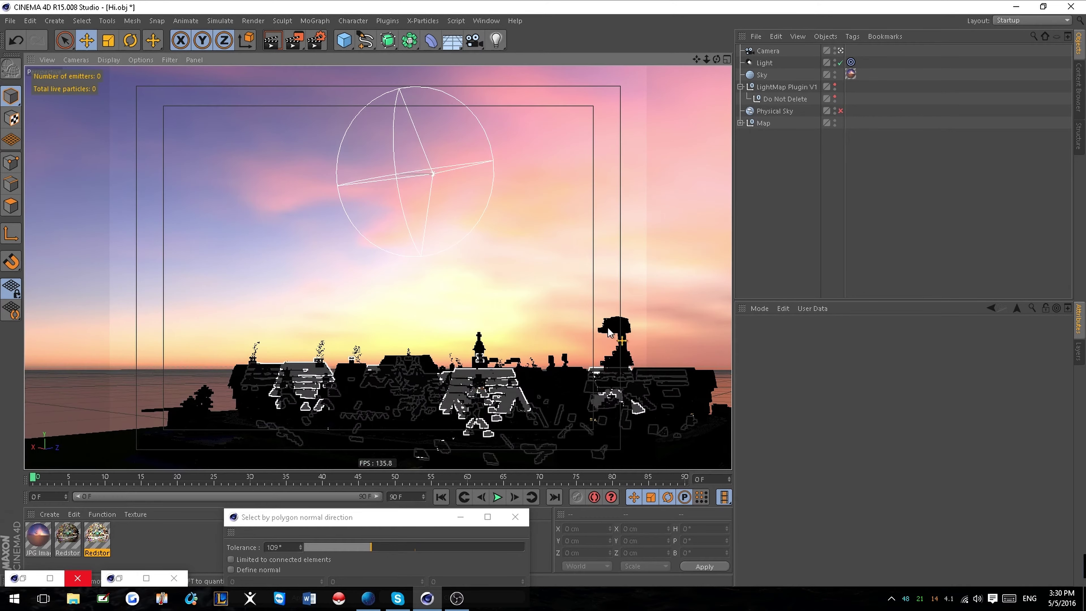
# Lower the spot light into the sun's glow above the town, to about X -101084, Y 22783, Z -69542 cm.
pyautogui.click(763, 64)
pyautogui.moveTo(432, 85); pyautogui.dragTo(429, 218)
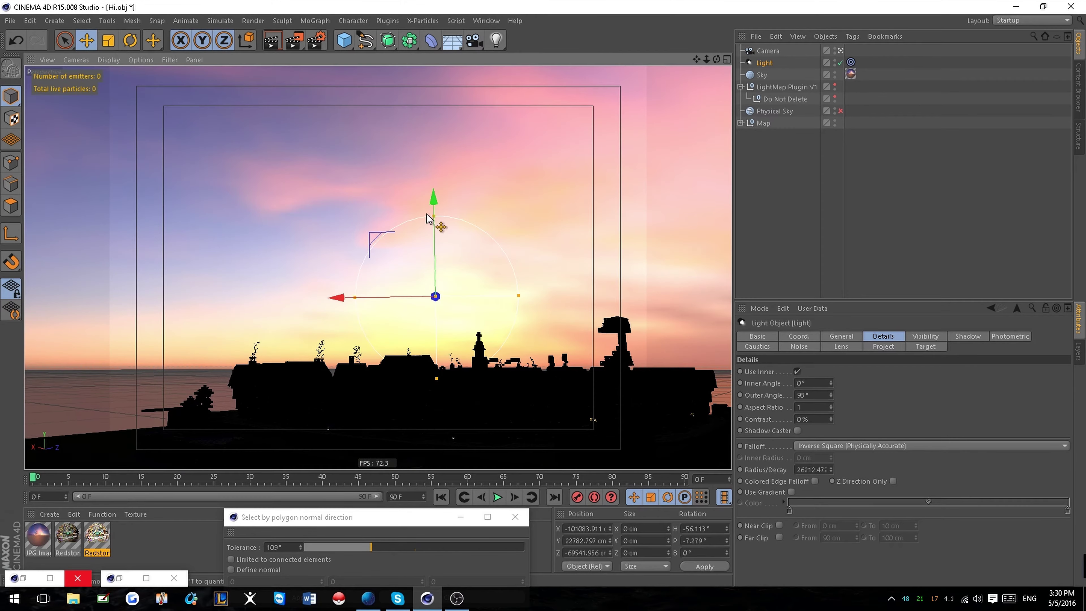
pyautogui.scroll(5, 436, 261)
pyautogui.scroll(-4, 441, 335)
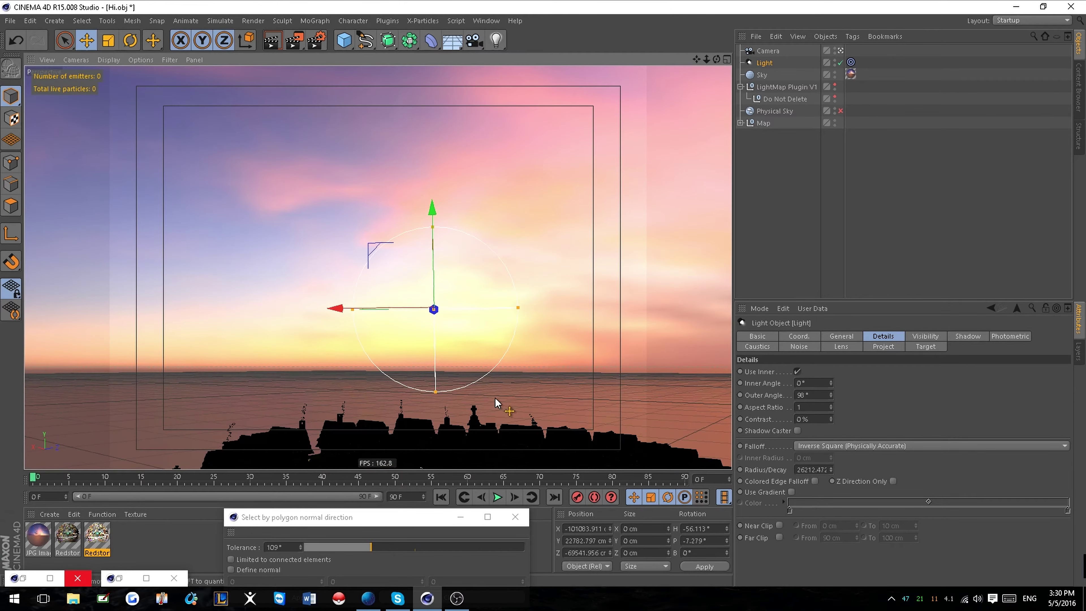
pyautogui.scroll(2, 492, 396)
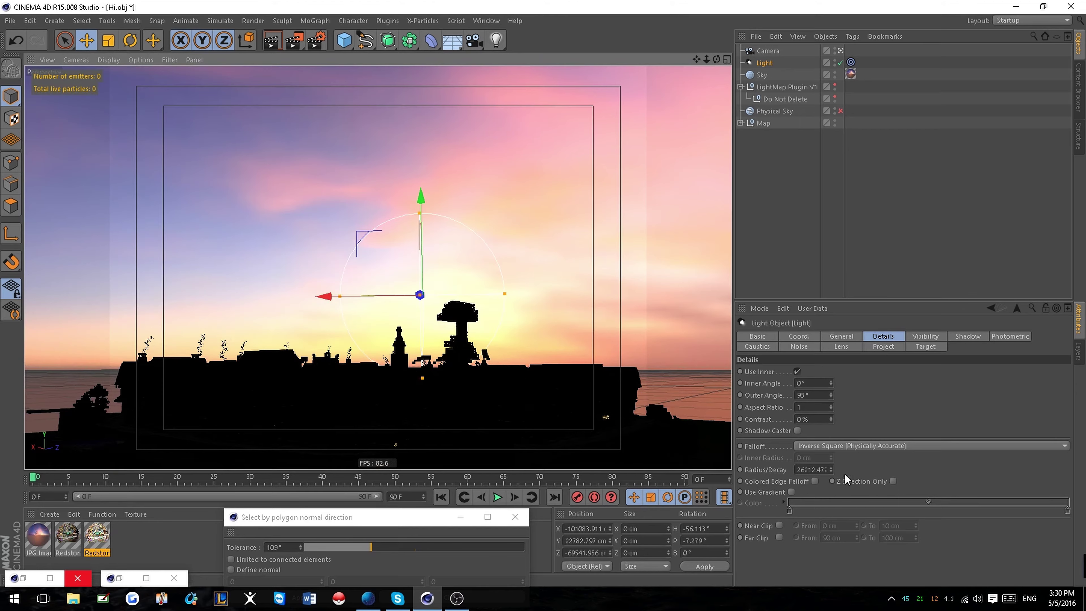
# Leave the camera view and raise the spot light's Radius/Decay to 99212.472 cm.
pyautogui.moveTo(802, 469); pyautogui.dragTo(762, 467)
pyautogui.click(840, 51)
pyautogui.keyDown('alt'); pyautogui.moveTo(681, 134); pyautogui.dragTo(653, 177); pyautogui.keyUp('alt')
pyautogui.scroll(-6, 551, 236)
pyautogui.keyDown('alt'); pyautogui.moveTo(559, 233); pyautogui.dragTo(538, 239, button='middle'); pyautogui.keyUp('alt')
pyautogui.scroll(5, 445, 299)
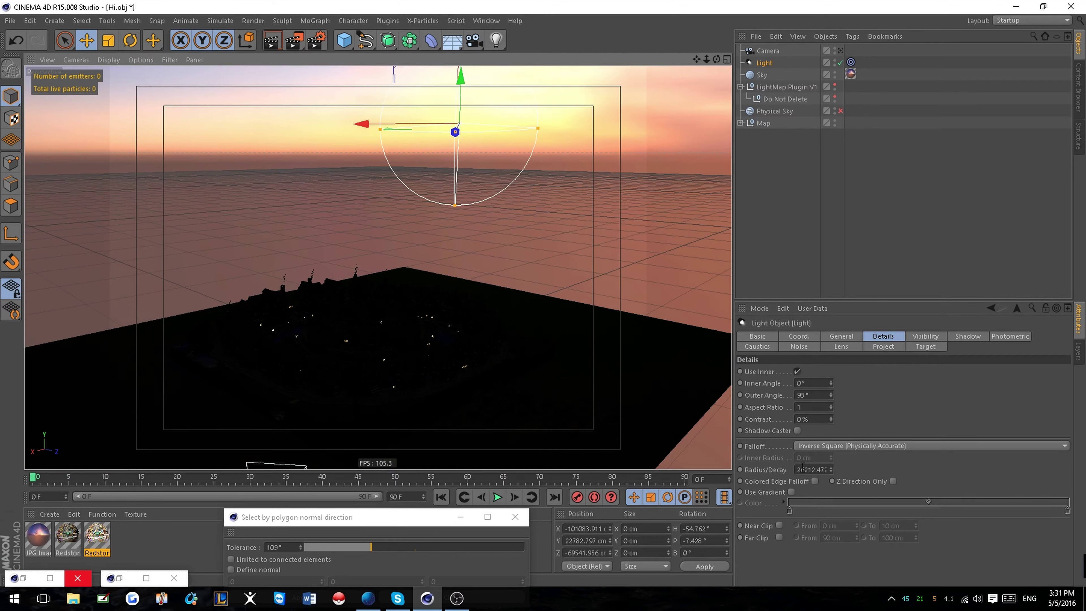
pyautogui.moveTo(802, 468); pyautogui.dragTo(796, 468)
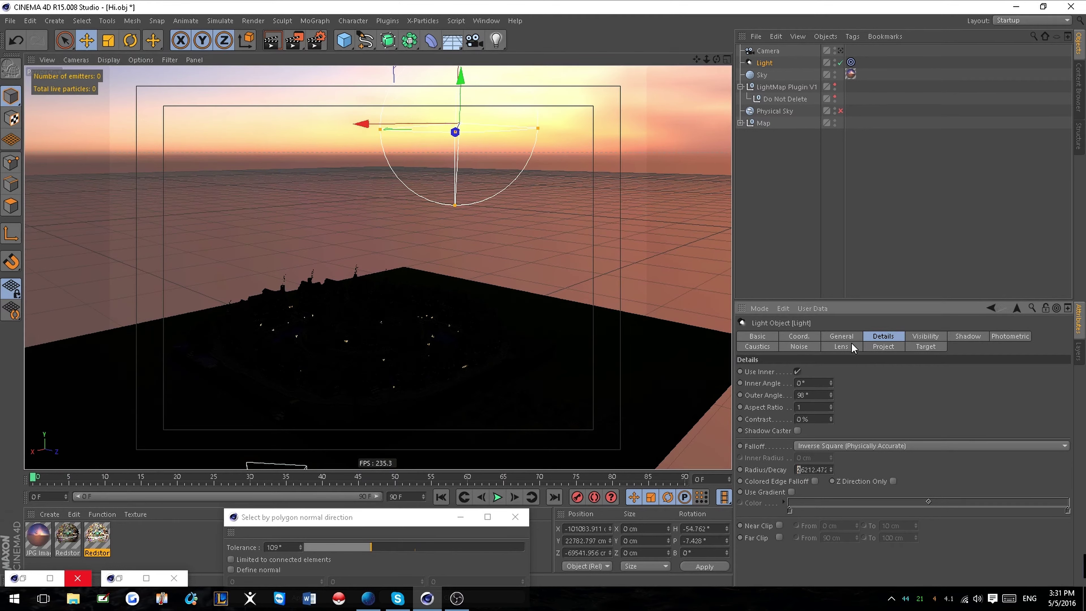
pyautogui.write('4')
pyautogui.press('Return')
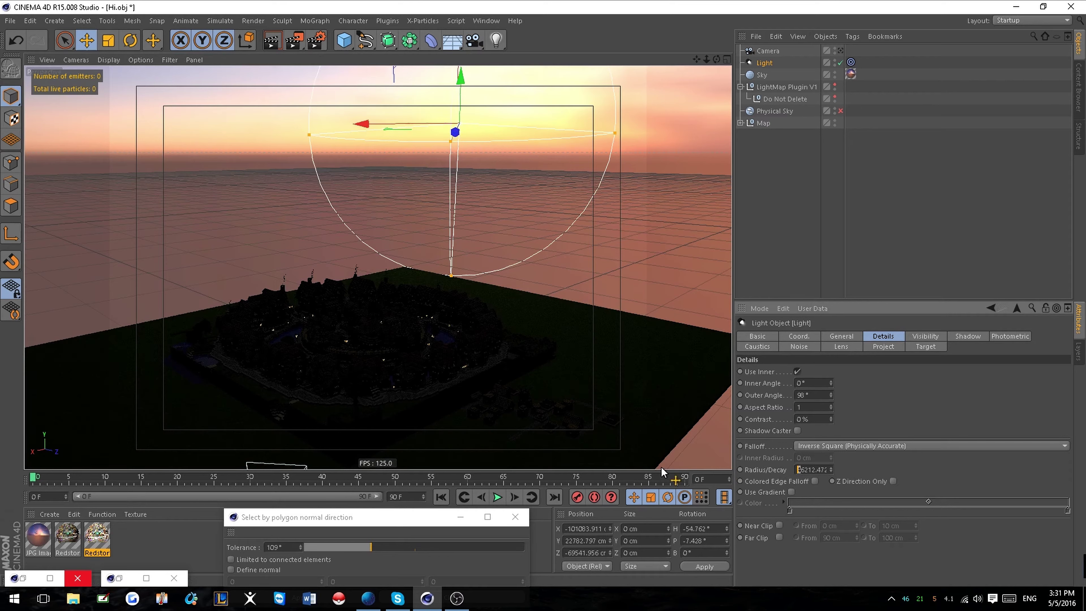
pyautogui.write('8')
pyautogui.press('Return')
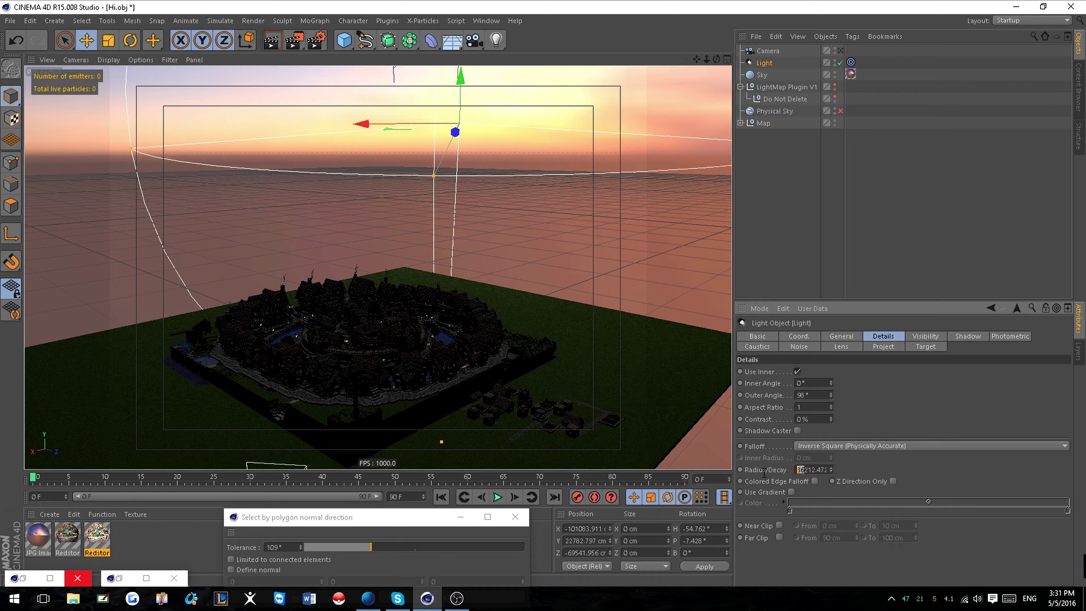
pyautogui.write('9')
pyautogui.press('Return')
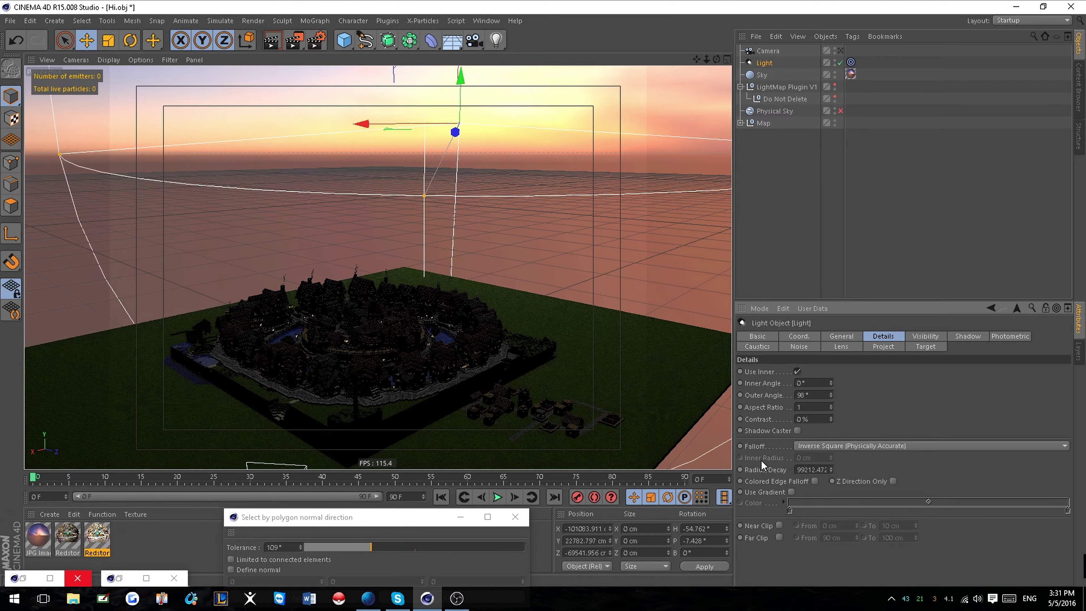
# Raise the Radius/Decay to about 159987 cm and extend the light's falloff past the camera to about 164008 cm.
pyautogui.moveTo(832, 470); pyautogui.dragTo(909, 562)
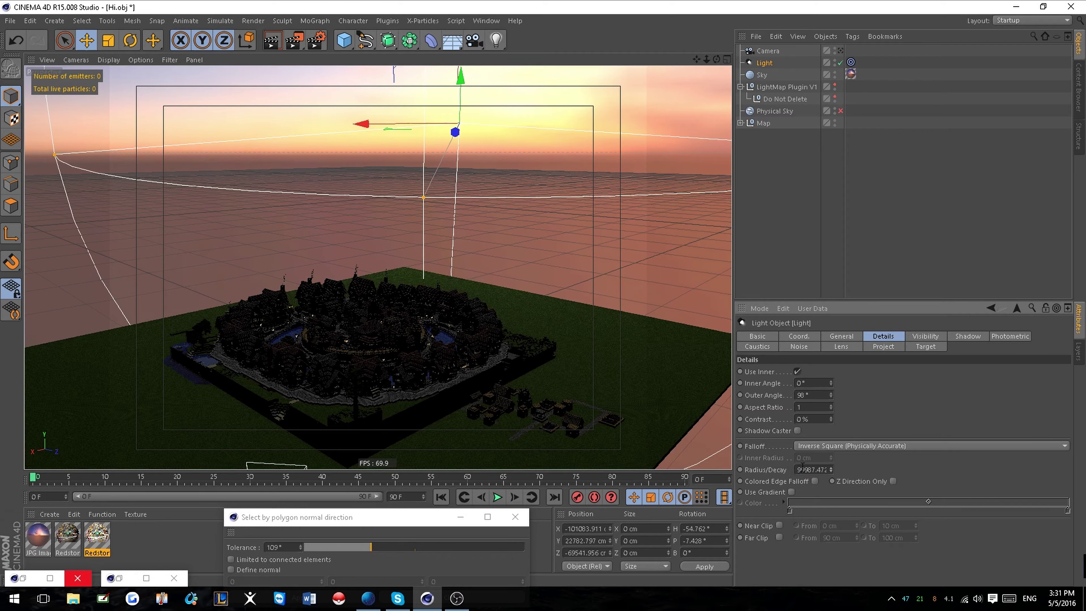
pyautogui.press('Return')
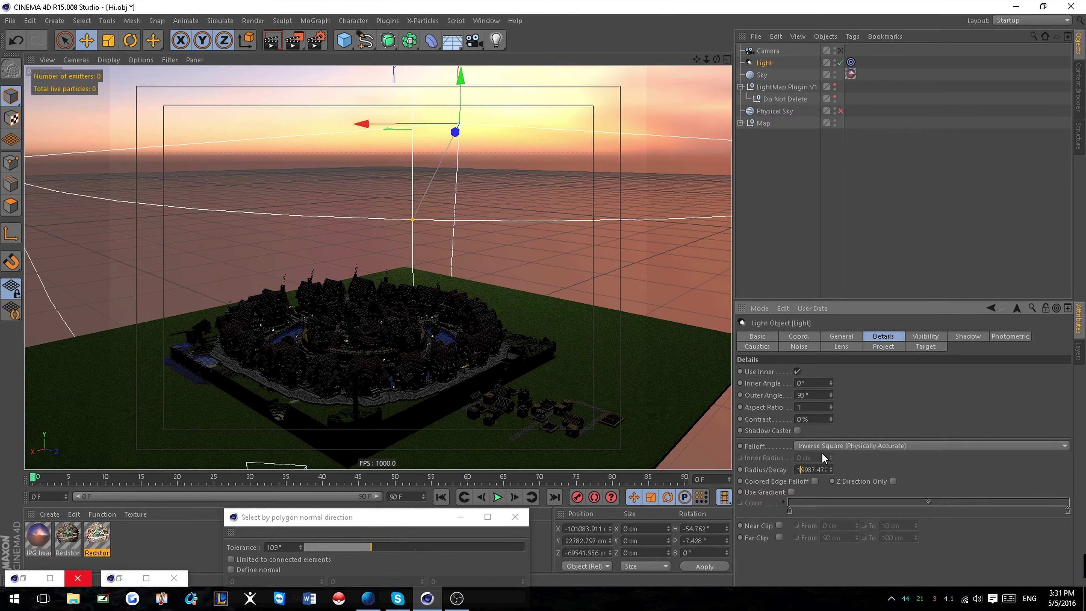
pyautogui.press('Return')
pyautogui.scroll(10, 655, 334)
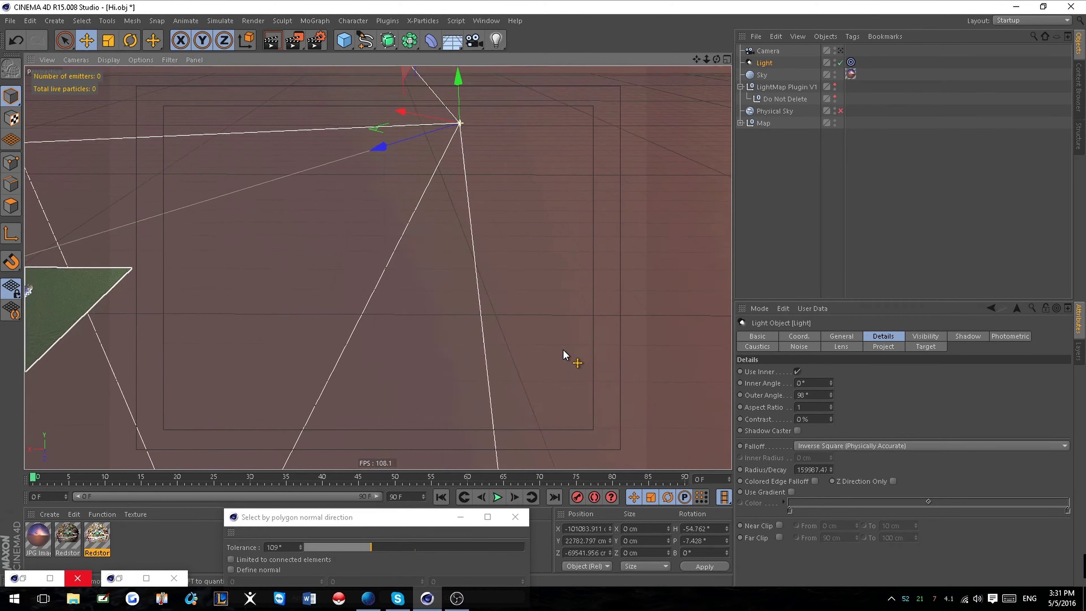
pyautogui.scroll(-10, 564, 355)
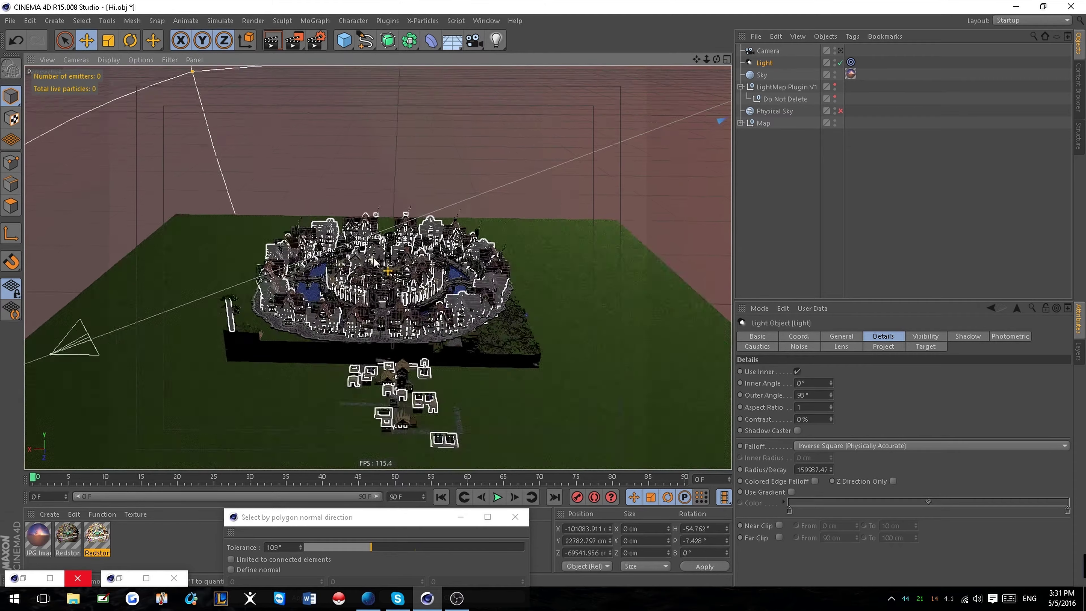
pyautogui.scroll(-8, 374, 261)
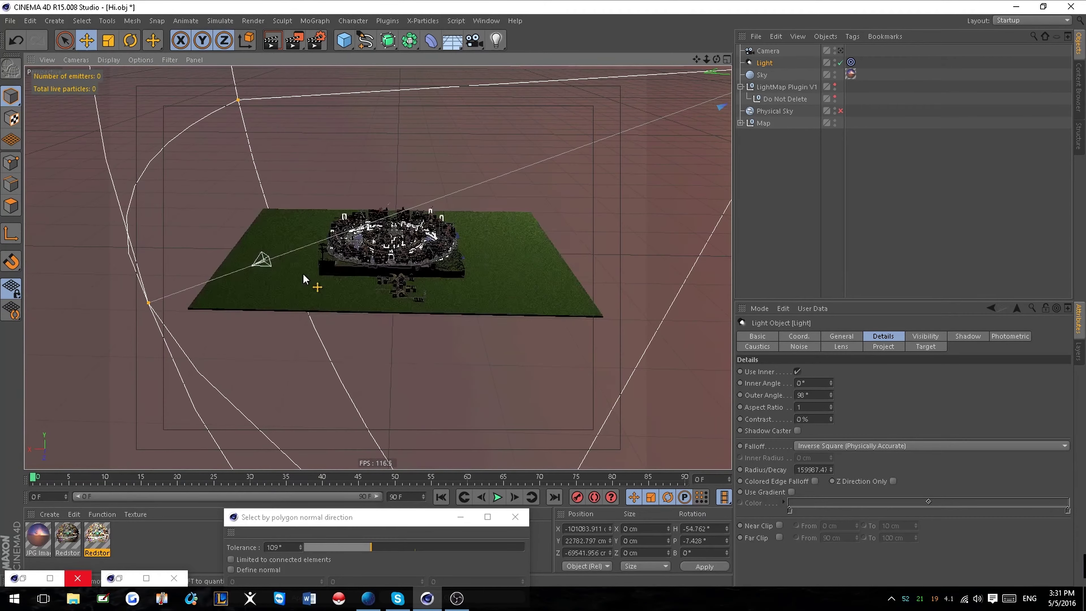
pyautogui.moveTo(150, 304); pyautogui.dragTo(310, 323)
pyautogui.scroll(-6, 342, 274)
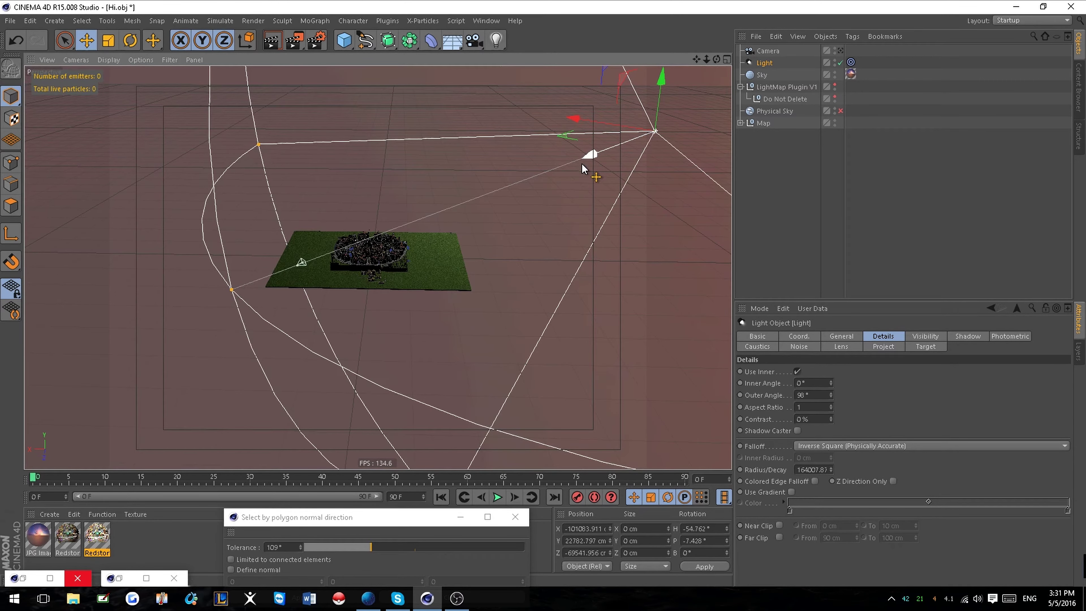
# Extend the spot light's falloff farther beyond the town, to a Radius/Decay of about 179098 cm.
pyautogui.keyDown('alt'); pyautogui.moveTo(509, 355); pyautogui.dragTo(564, 353); pyautogui.keyUp('alt')
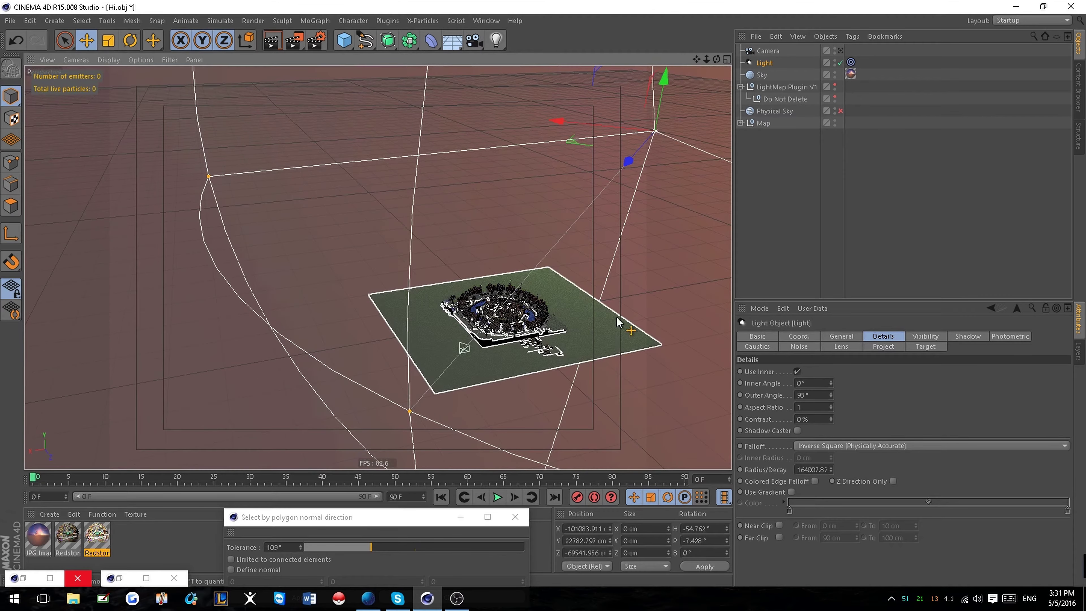
pyautogui.keyDown('alt'); pyautogui.moveTo(594, 267); pyautogui.dragTo(495, 293); pyautogui.keyUp('alt')
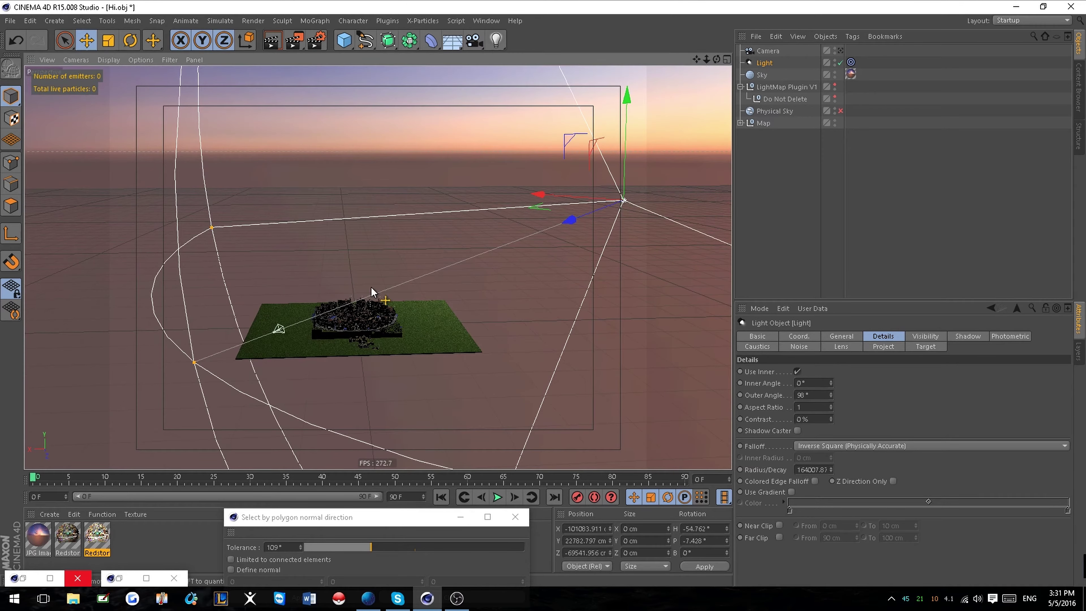
pyautogui.keyDown('alt'); pyautogui.moveTo(386, 339); pyautogui.dragTo(396, 366); pyautogui.keyUp('alt')
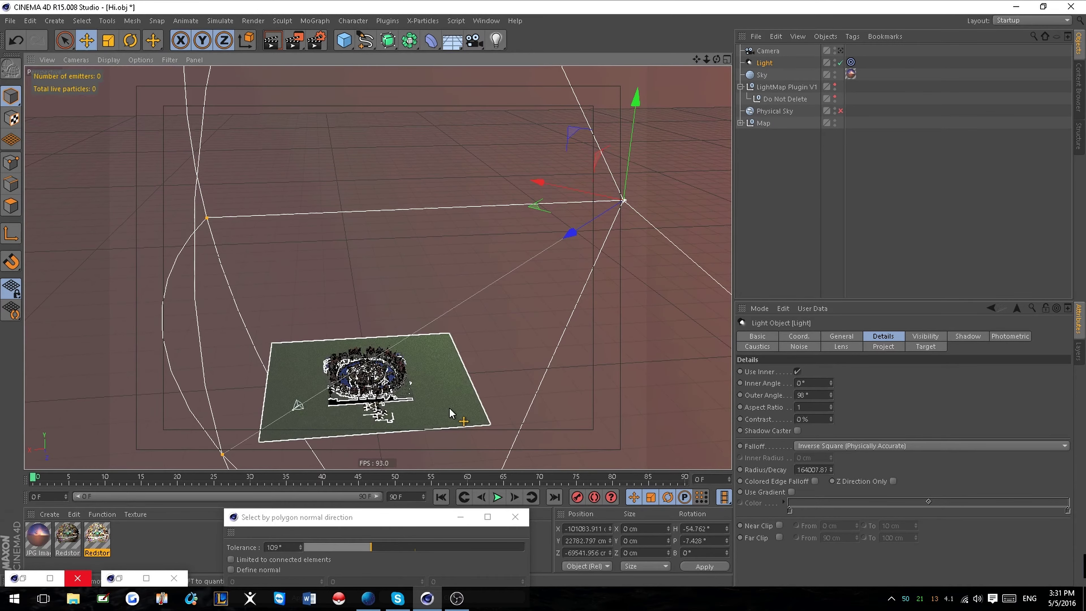
pyautogui.keyDown('alt'); pyautogui.moveTo(468, 460); pyautogui.dragTo(362, 333); pyautogui.keyUp('alt')
pyautogui.keyDown('alt'); pyautogui.moveTo(332, 360); pyautogui.dragTo(345, 318, button='middle'); pyautogui.keyUp('alt')
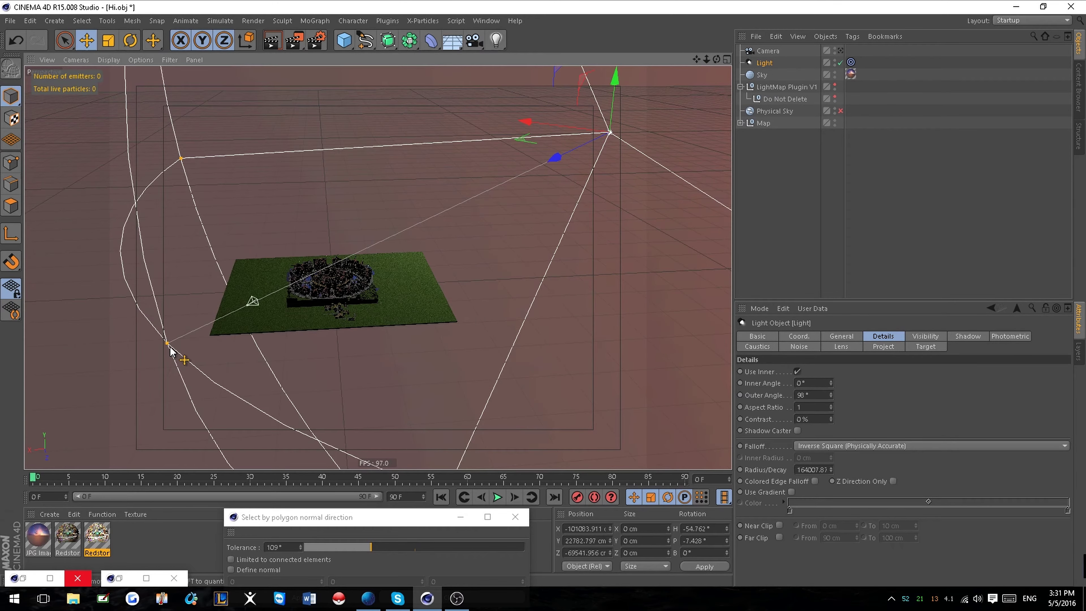
pyautogui.moveTo(168, 343); pyautogui.dragTo(102, 388)
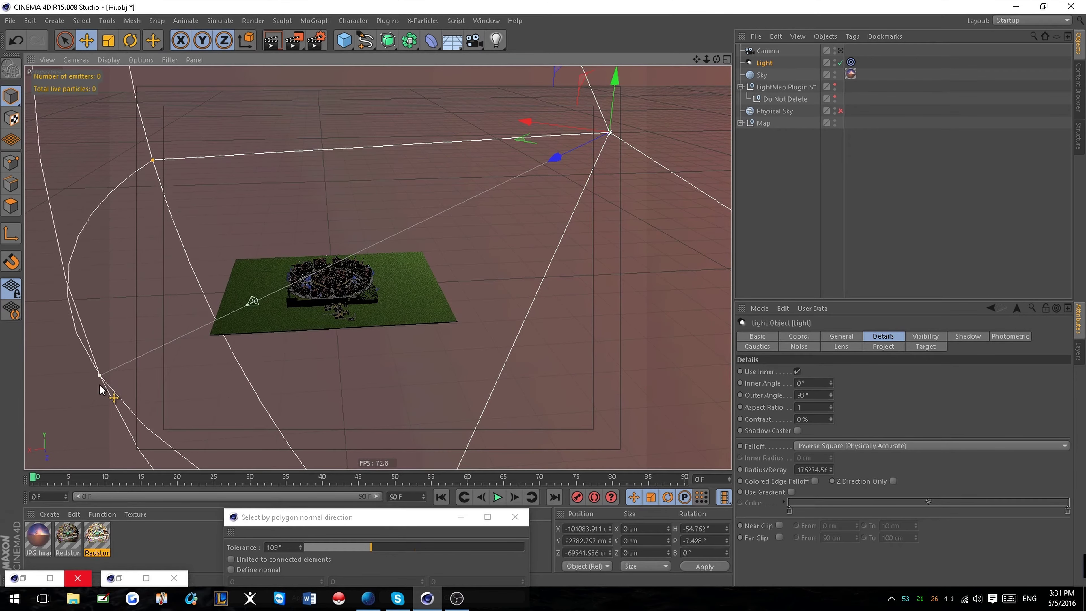
# Check the lighting on the town's buildings and set the spot light's intensity to 200%.
pyautogui.scroll(5, 346, 269)
pyautogui.scroll(5, 370, 288)
pyautogui.keyDown('alt'); pyautogui.moveTo(371, 289); pyautogui.dragTo(532, 326); pyautogui.keyUp('alt')
pyautogui.keyDown('alt'); pyautogui.moveTo(532, 325); pyautogui.dragTo(252, 224, button='middle'); pyautogui.keyUp('alt')
pyautogui.moveTo(252, 224)
pyautogui.keyDown('alt'); pyautogui.mouseDown()
pyautogui.moveTo(183, 213)
pyautogui.moveTo(242, 220)
pyautogui.mouseUp(); pyautogui.keyUp('alt')
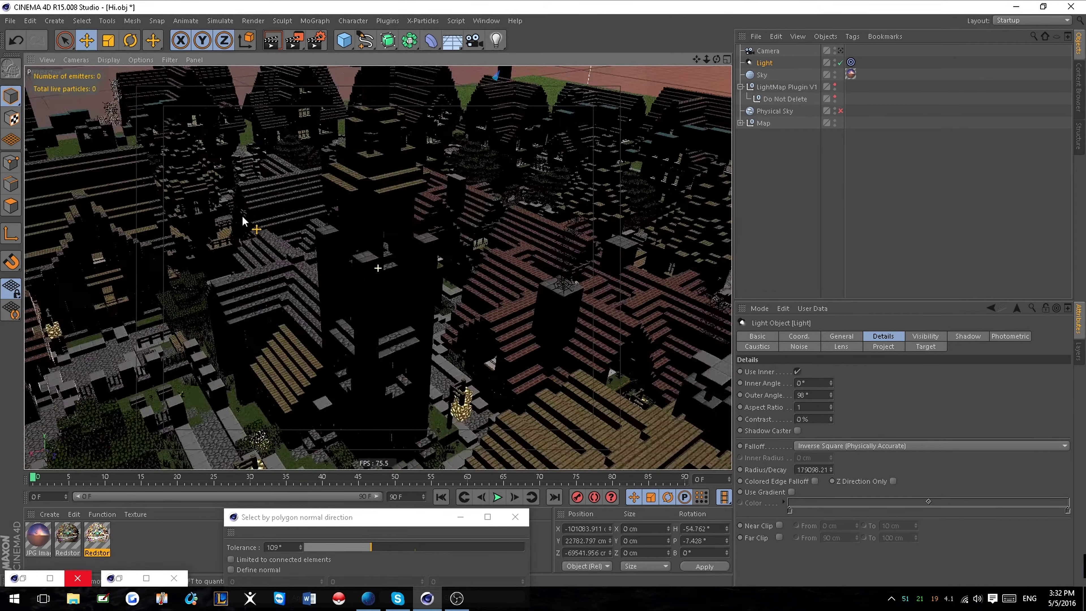
pyautogui.scroll(-8, 410, 125)
pyautogui.scroll(4, 481, 156)
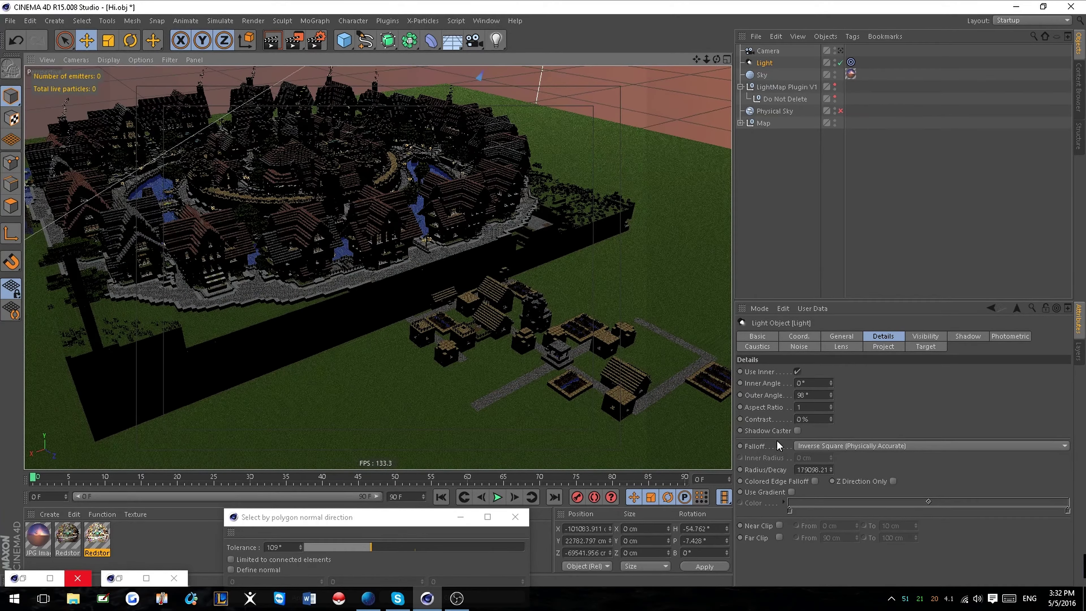
pyautogui.click(851, 337)
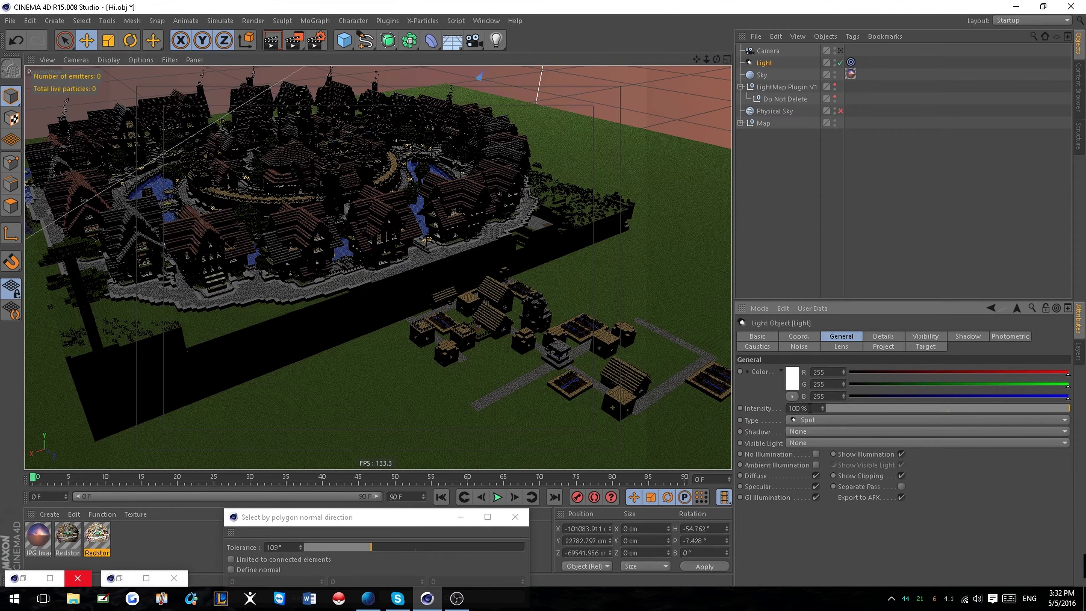
pyautogui.write('200')
pyautogui.press('Return')
pyautogui.scroll(-10, 440, 184)
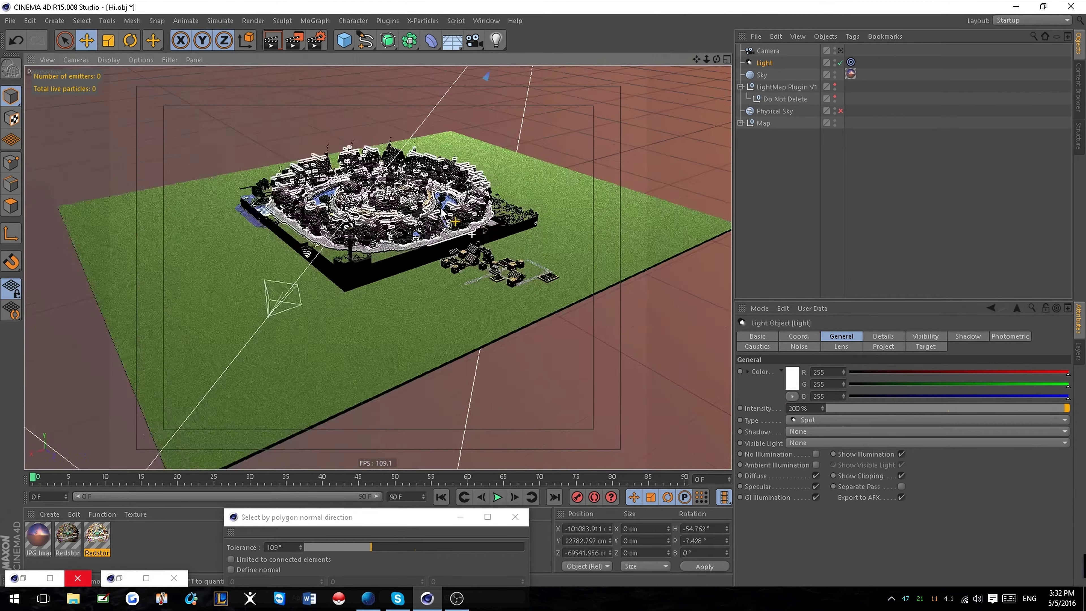
pyautogui.scroll(10, 669, 126)
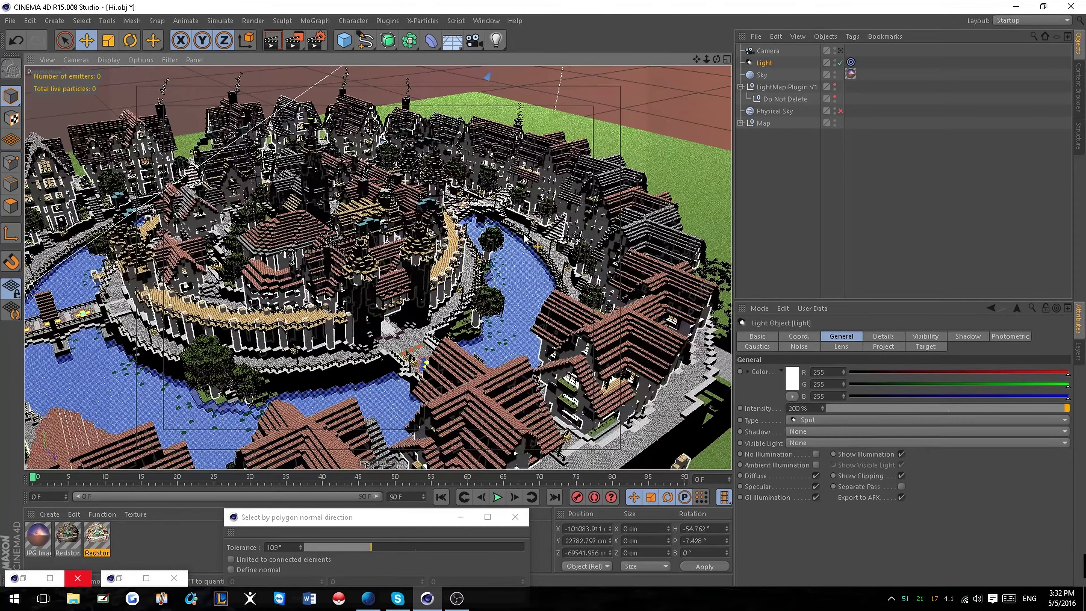
# Move the camera closer over the town, to about X 13729, Y 4250, Z 11416 cm, and leave its view.
pyautogui.click(769, 51)
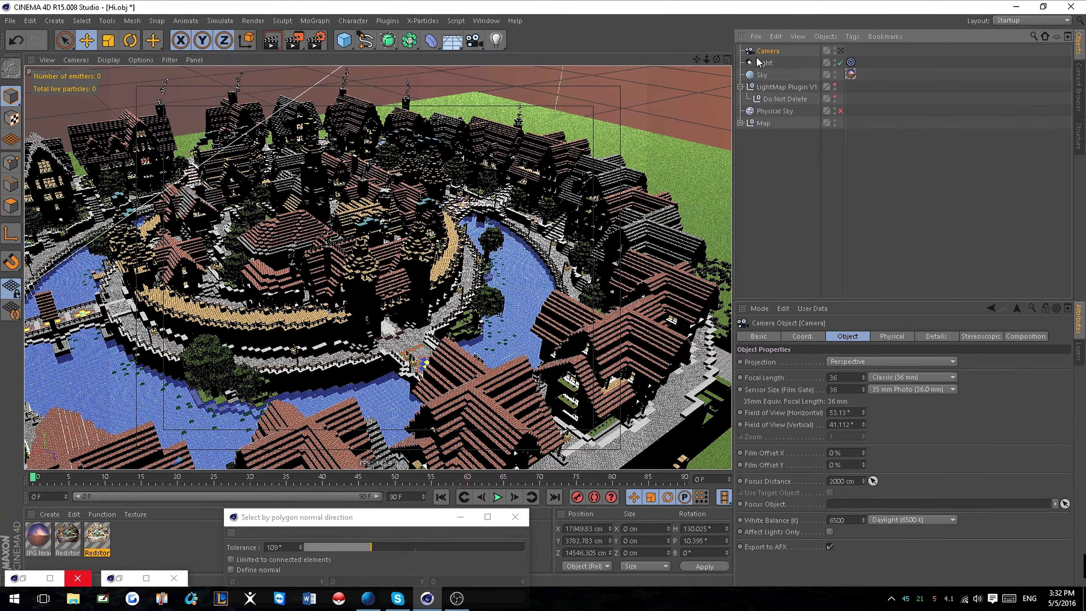
pyautogui.click(840, 50)
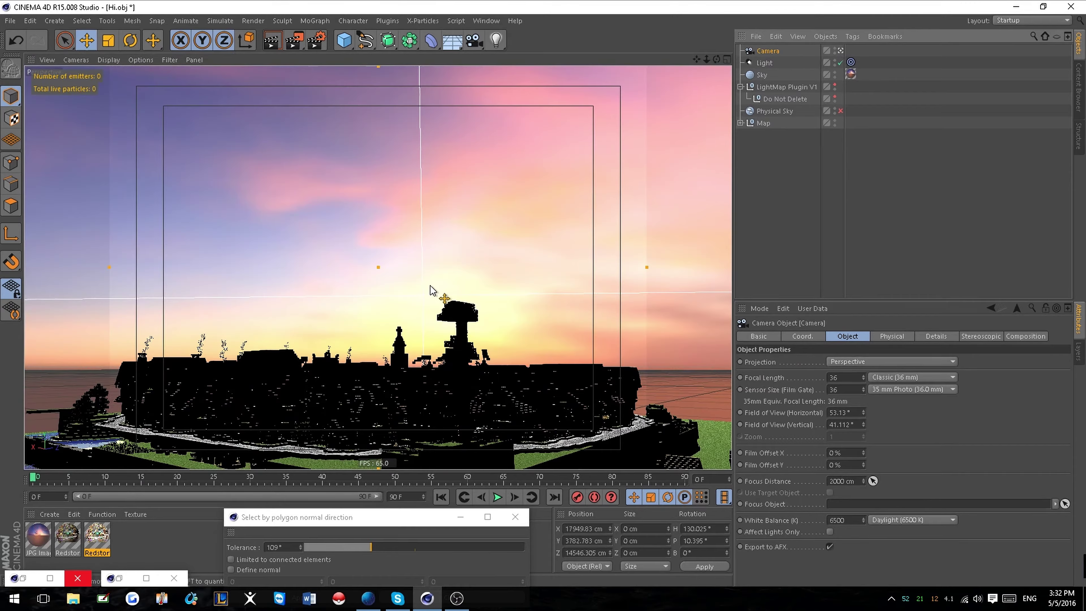
pyautogui.scroll(3, 414, 320)
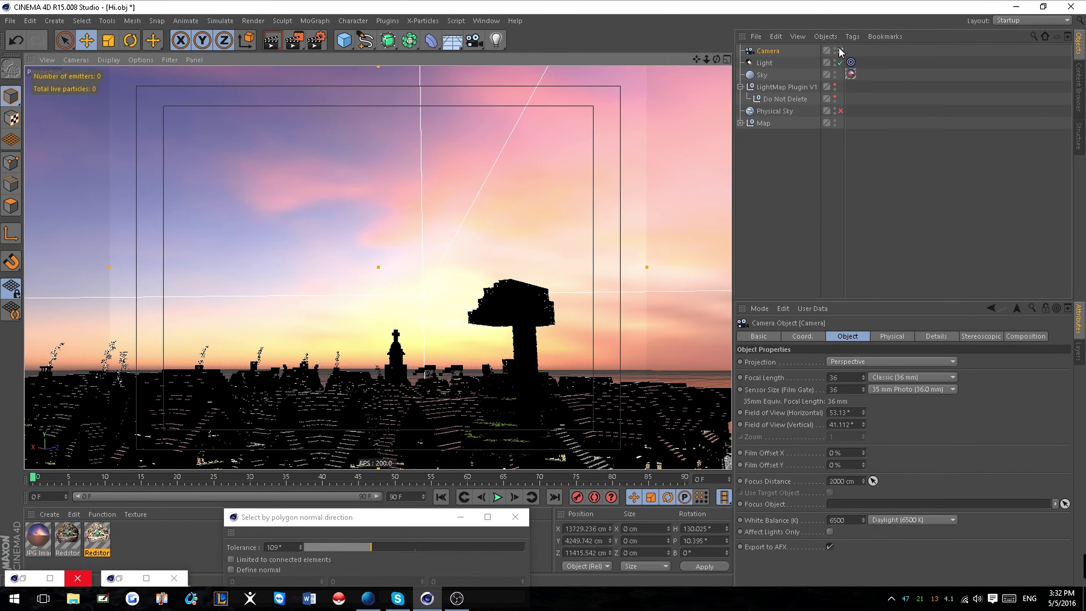
pyautogui.click(840, 50)
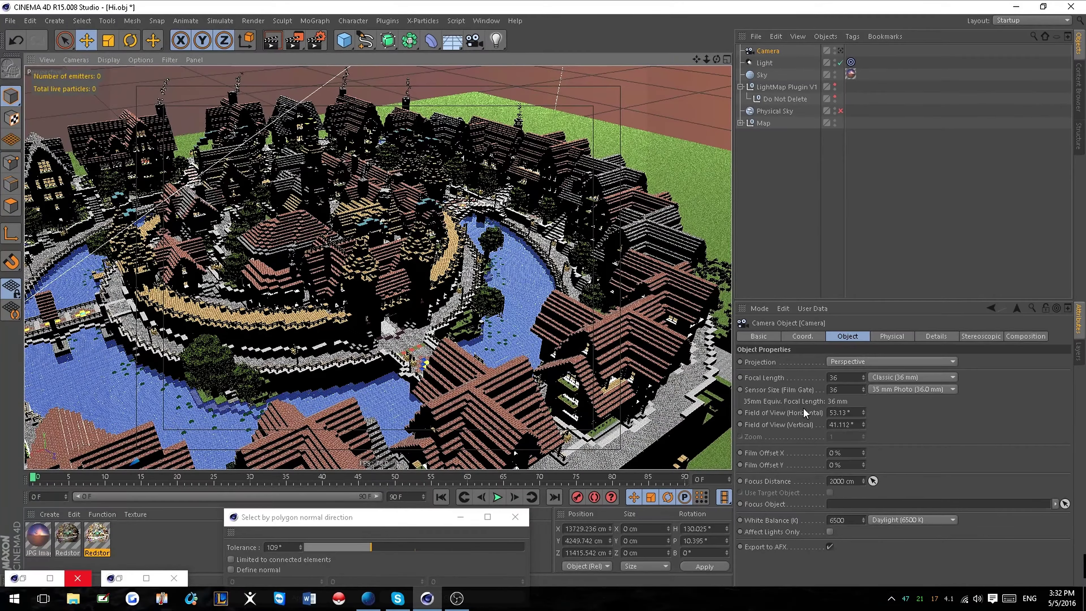
pyautogui.click(812, 332)
pyautogui.click(903, 337)
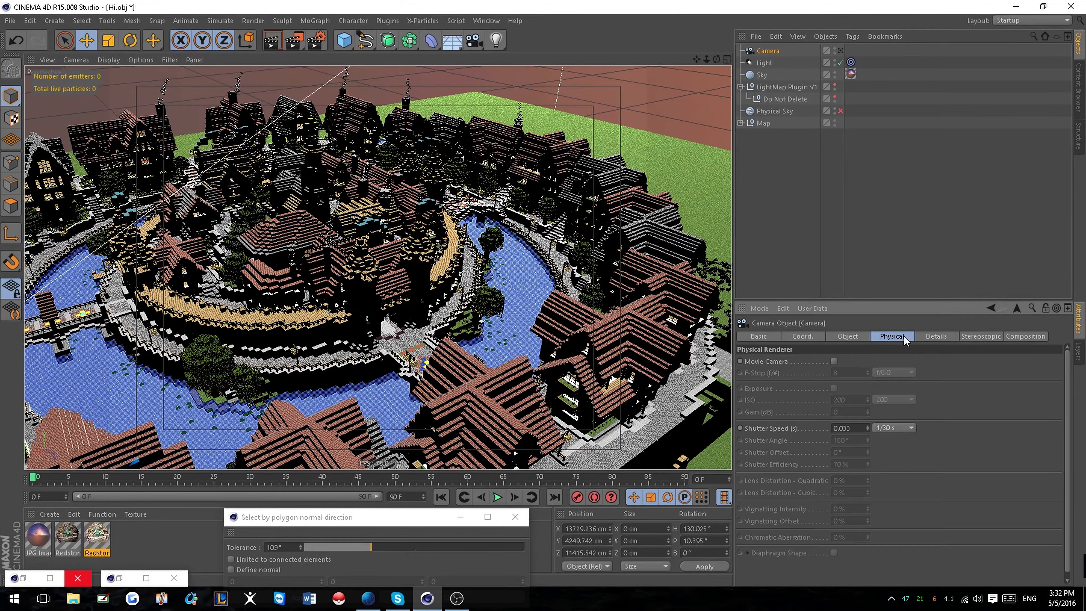
pyautogui.click(862, 335)
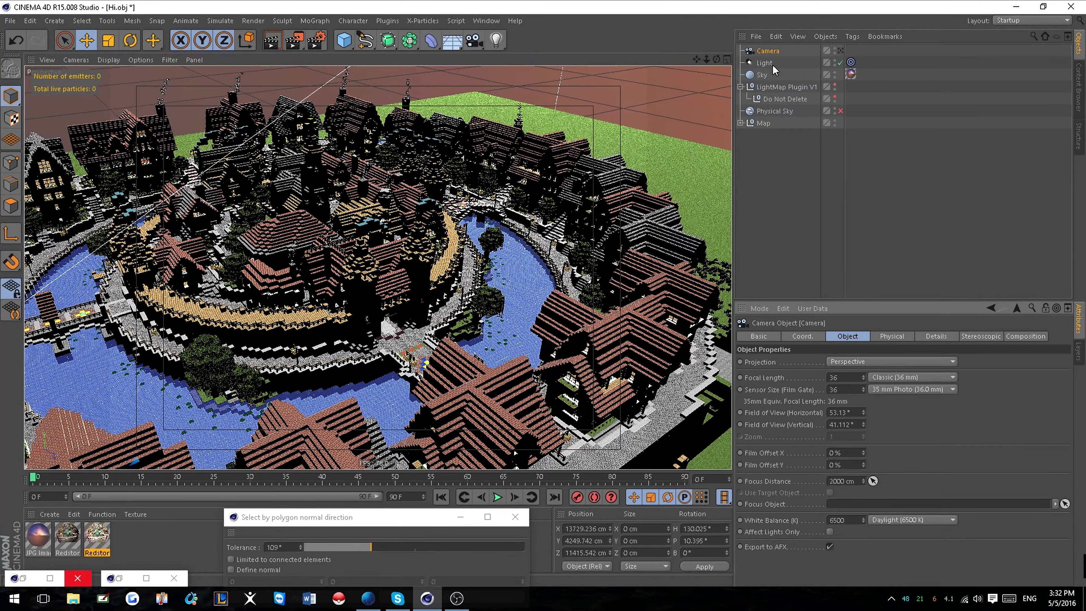
# Give the spot light a warm cream color with a 32° hue, RGB 255, 234, 210.
pyautogui.click(765, 63)
pyautogui.click(792, 382)
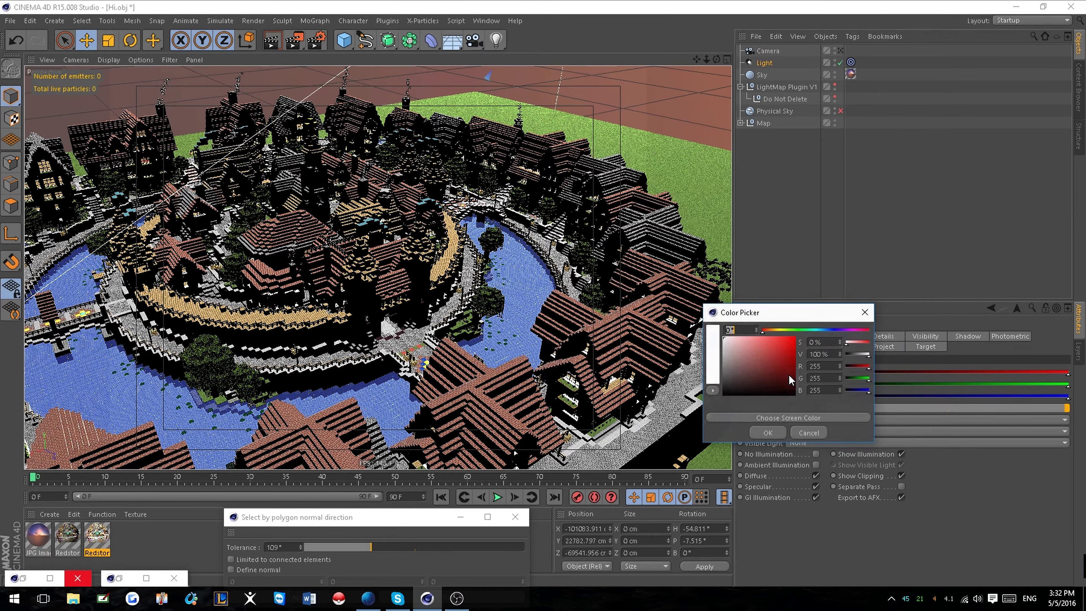
pyautogui.moveTo(763, 331); pyautogui.dragTo(775, 331)
pyautogui.click(735, 337)
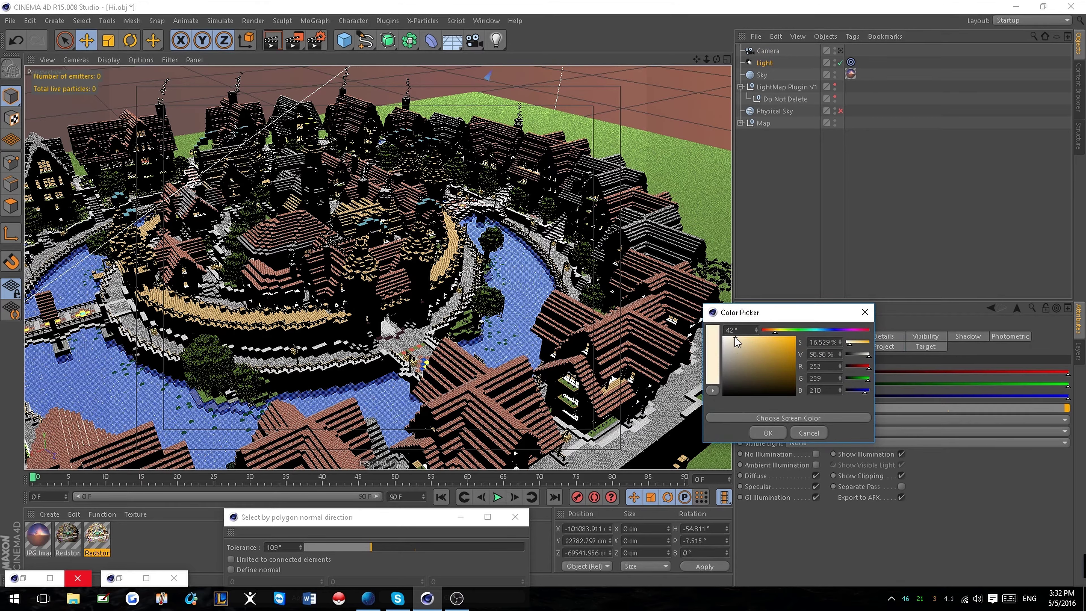
pyautogui.moveTo(737, 338); pyautogui.dragTo(768, 341)
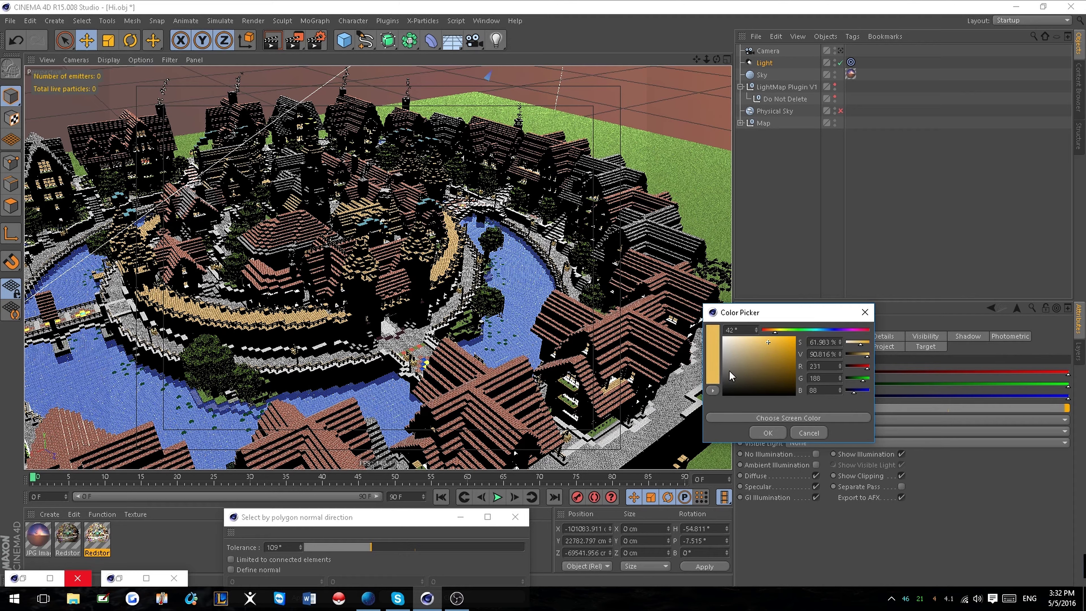
pyautogui.moveTo(762, 347); pyautogui.dragTo(771, 339)
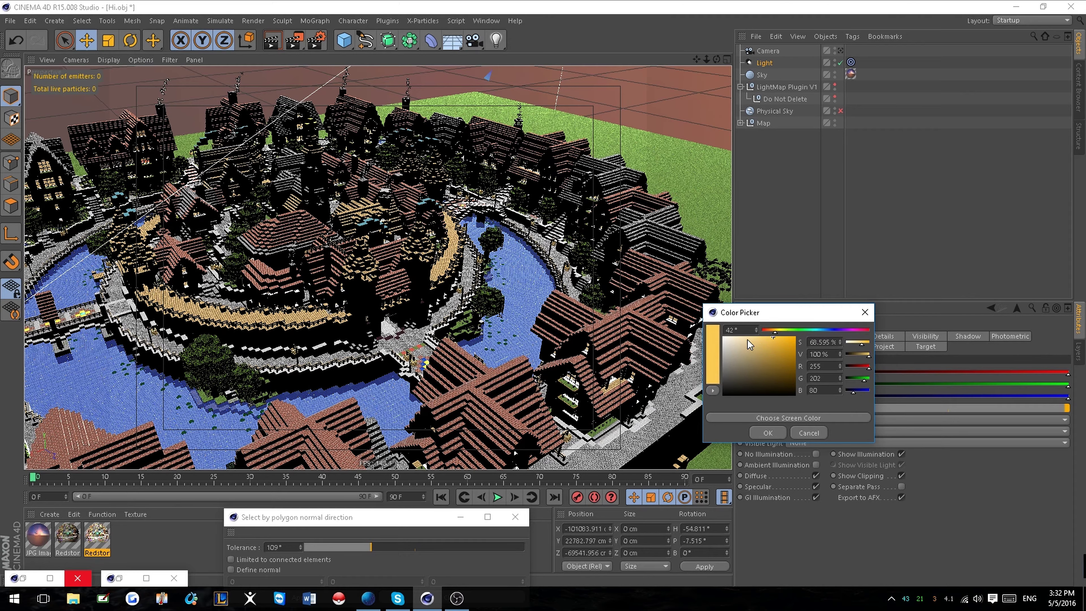
pyautogui.moveTo(747, 341)
pyautogui.mouseDown()
pyautogui.moveTo(791, 341)
pyautogui.moveTo(755, 354)
pyautogui.moveTo(760, 347)
pyautogui.moveTo(734, 336)
pyautogui.mouseUp()
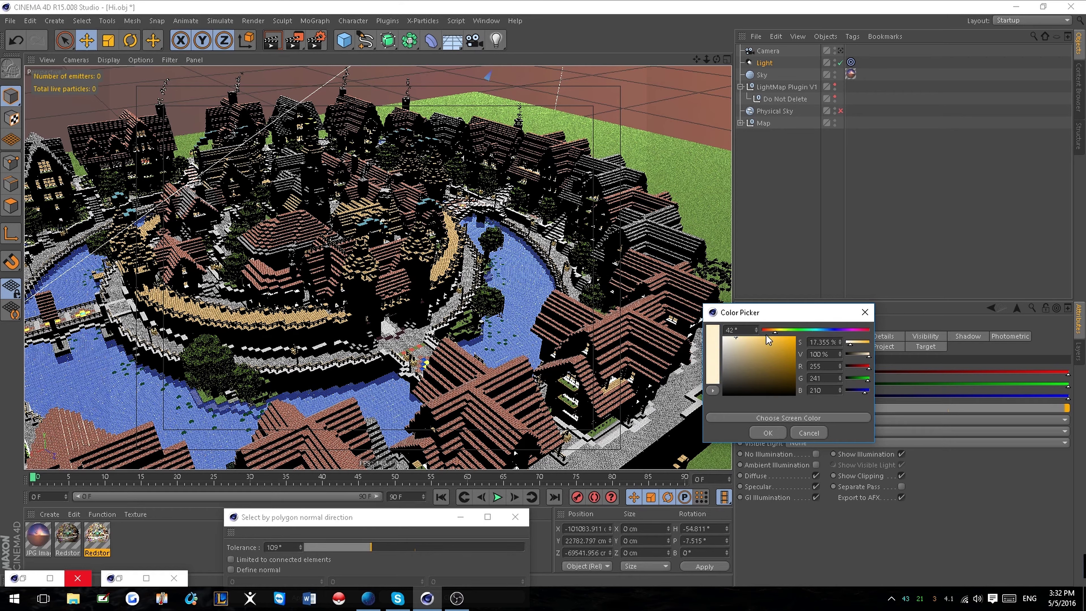
pyautogui.moveTo(773, 333); pyautogui.dragTo(772, 332)
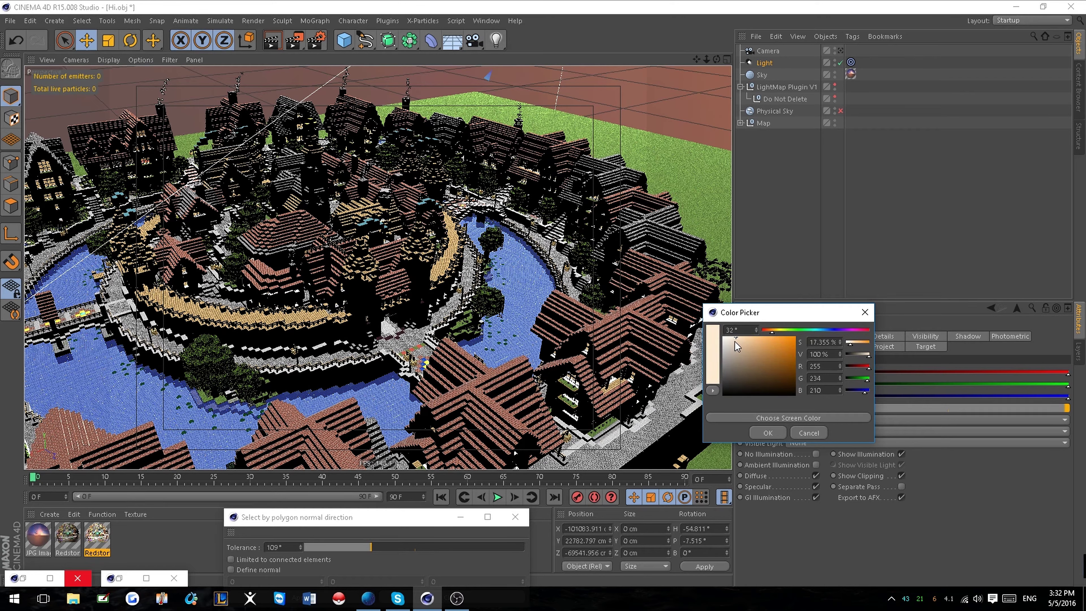
pyautogui.click(765, 433)
# Examine how the warm light falls on the town's roofs and streets, both close up and across the whole map.
pyautogui.scroll(-6, 466, 273)
pyautogui.scroll(5, 457, 286)
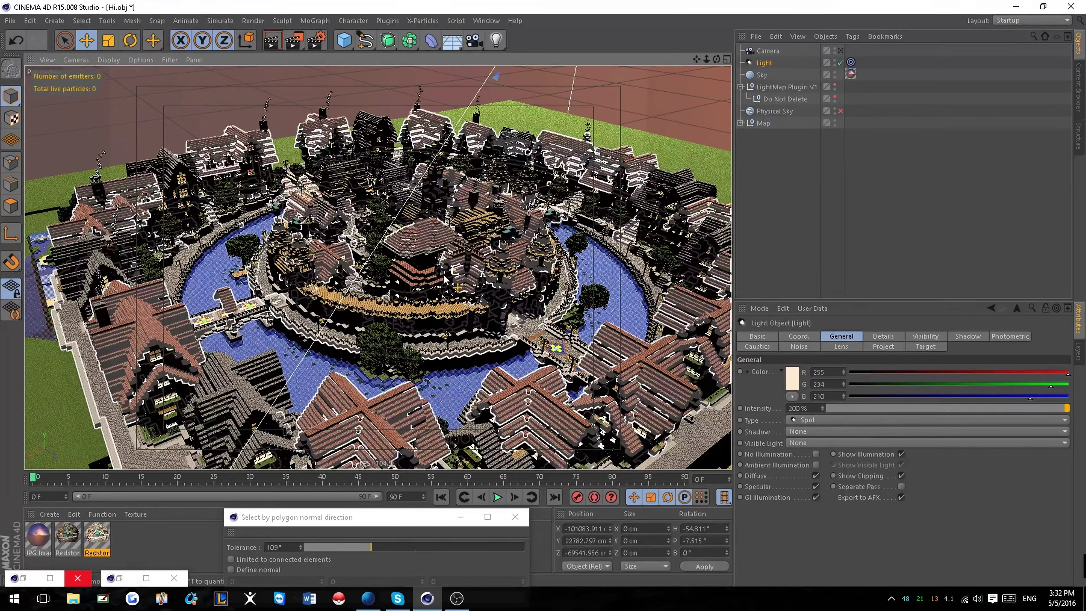
pyautogui.scroll(10, 562, 262)
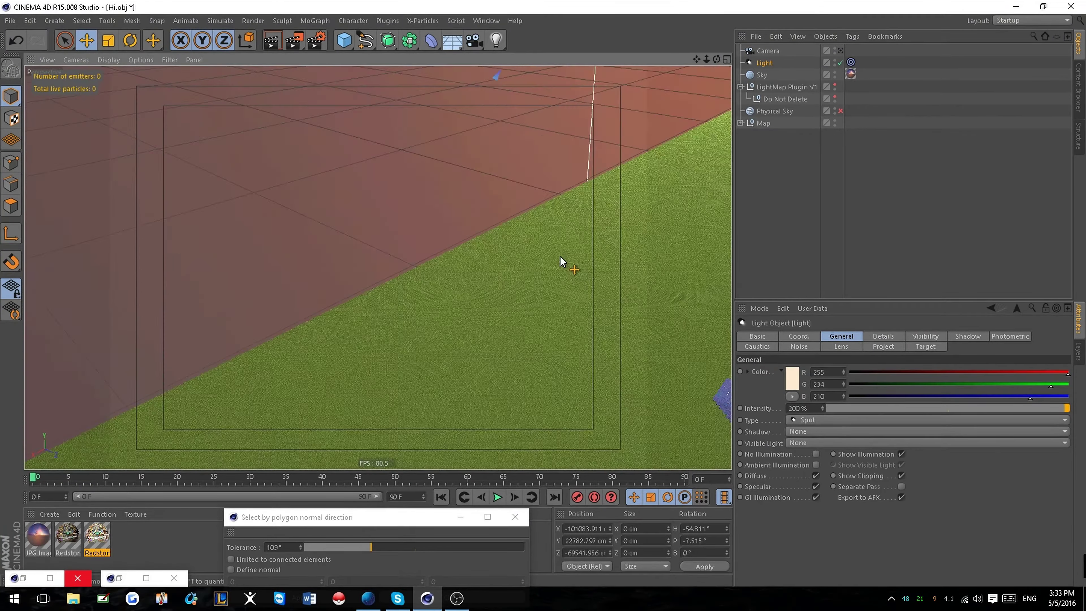
pyautogui.scroll(-10, 573, 265)
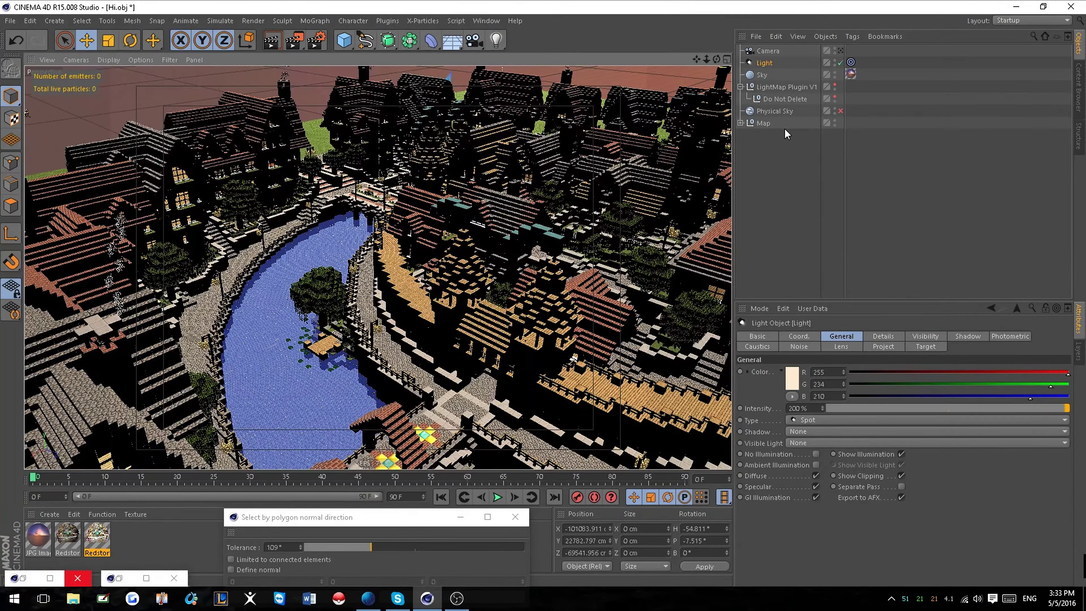
pyautogui.scroll(-8, 601, 210)
pyautogui.keyDown('alt'); pyautogui.moveTo(600, 209); pyautogui.dragTo(470, 265, button='middle'); pyautogui.keyUp('alt')
pyautogui.scroll(7, 470, 264)
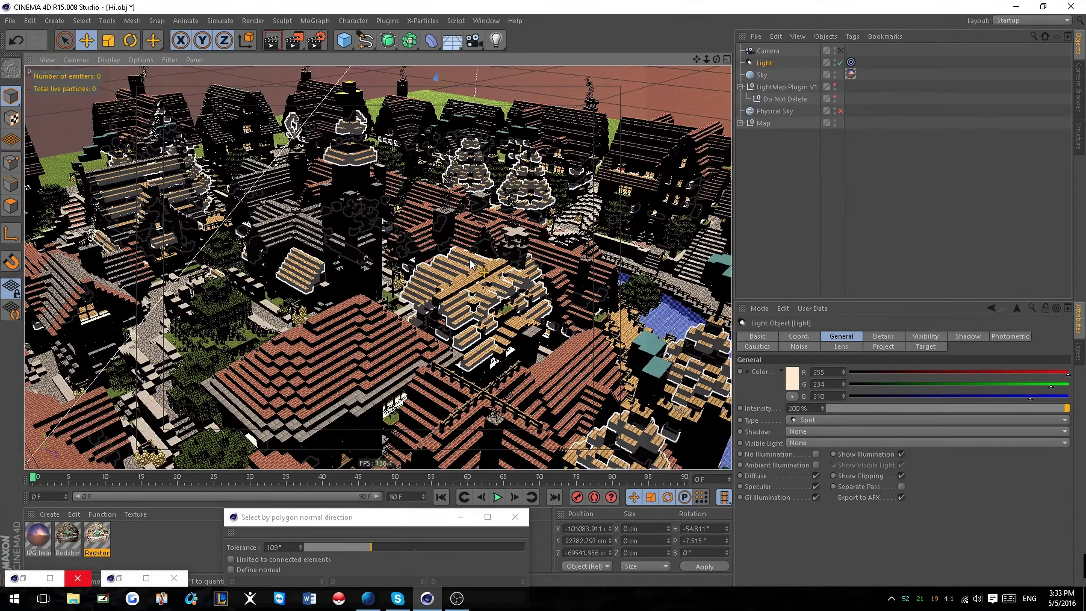
pyautogui.scroll(-6, 471, 264)
pyautogui.scroll(2, 485, 273)
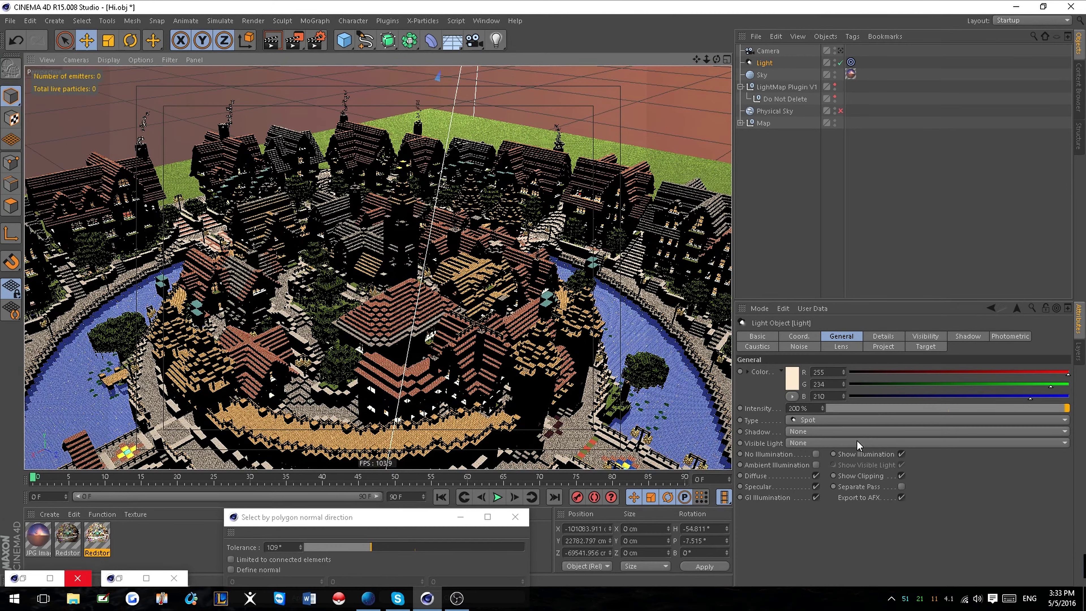
pyautogui.scroll(-8, 369, 223)
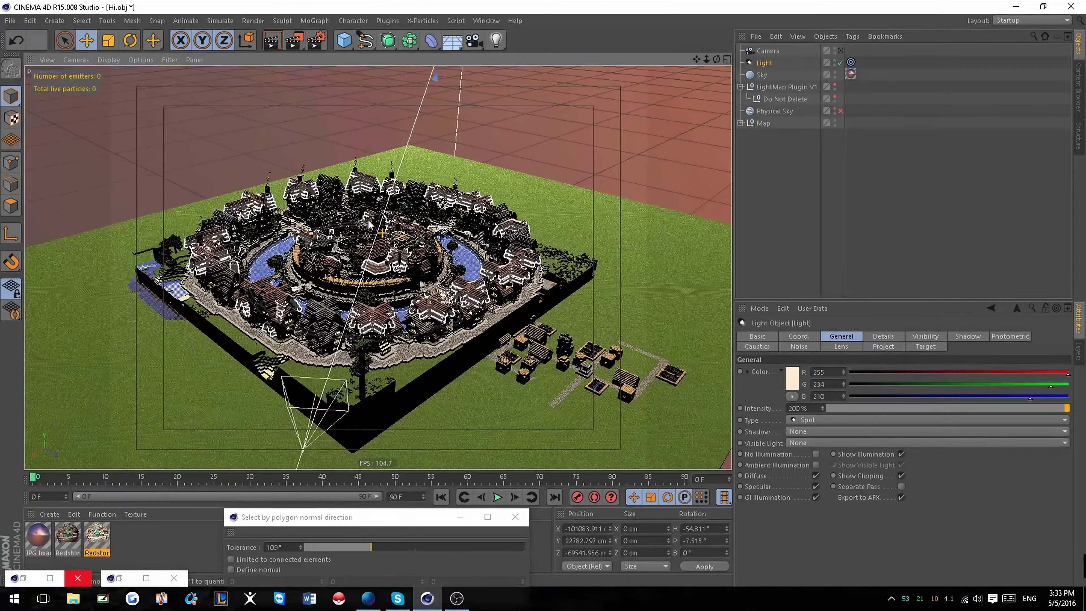
pyautogui.scroll(5, 369, 223)
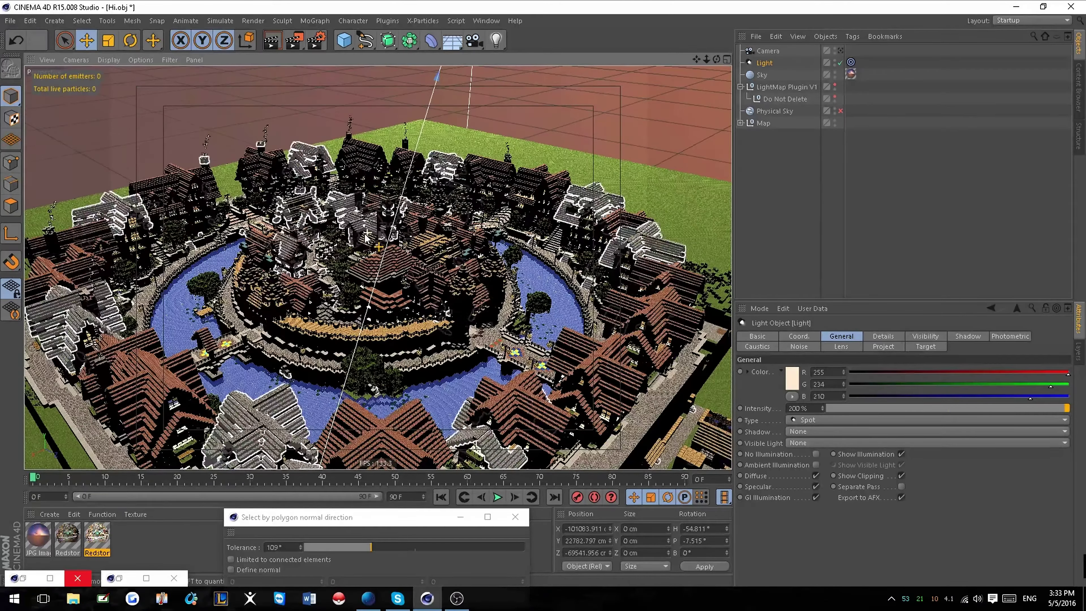
# Set the spot light's shadow type to Area and check the town's houses.
pyautogui.click(806, 432)
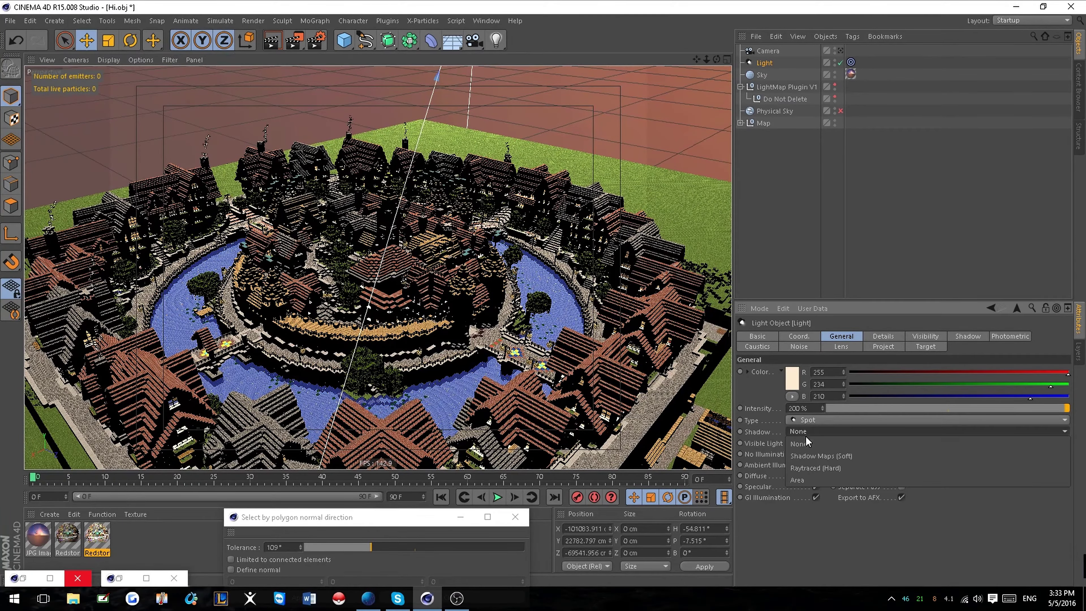
pyautogui.click(805, 482)
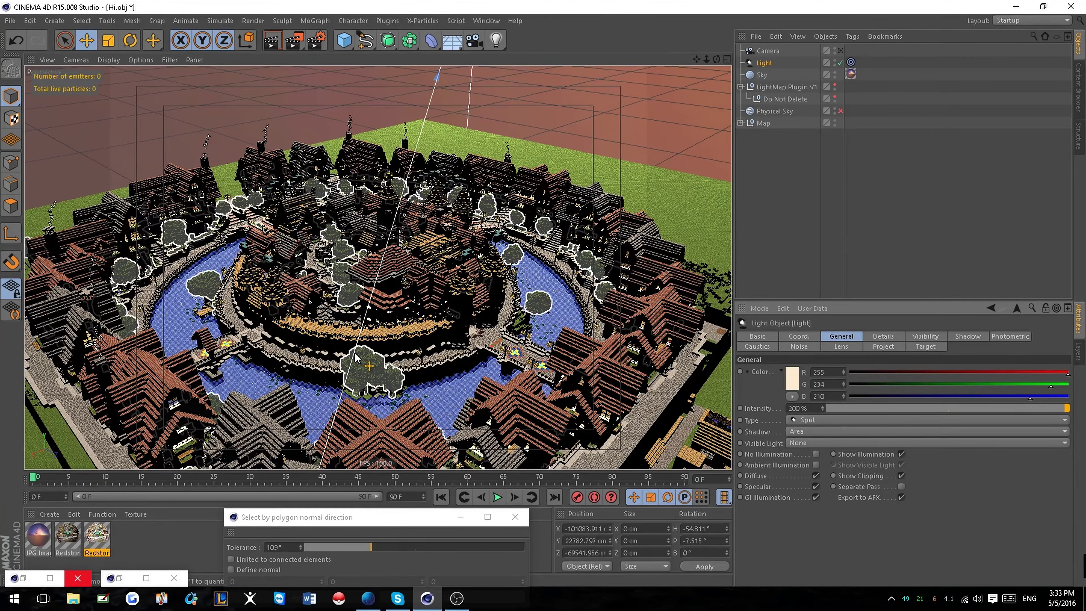
pyautogui.scroll(-5, 390, 353)
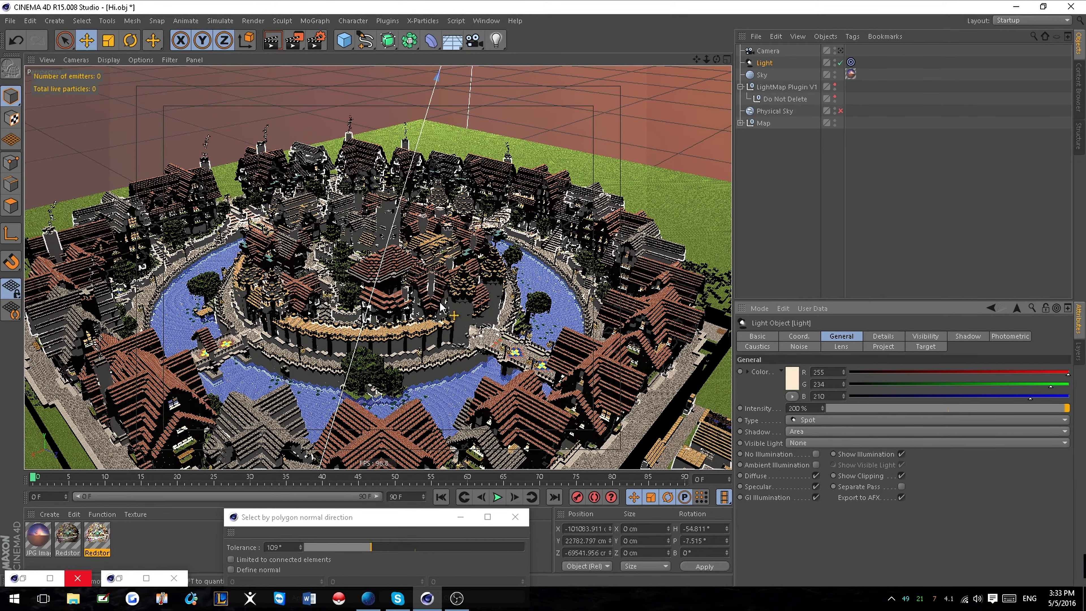
pyautogui.scroll(3, 323, 312)
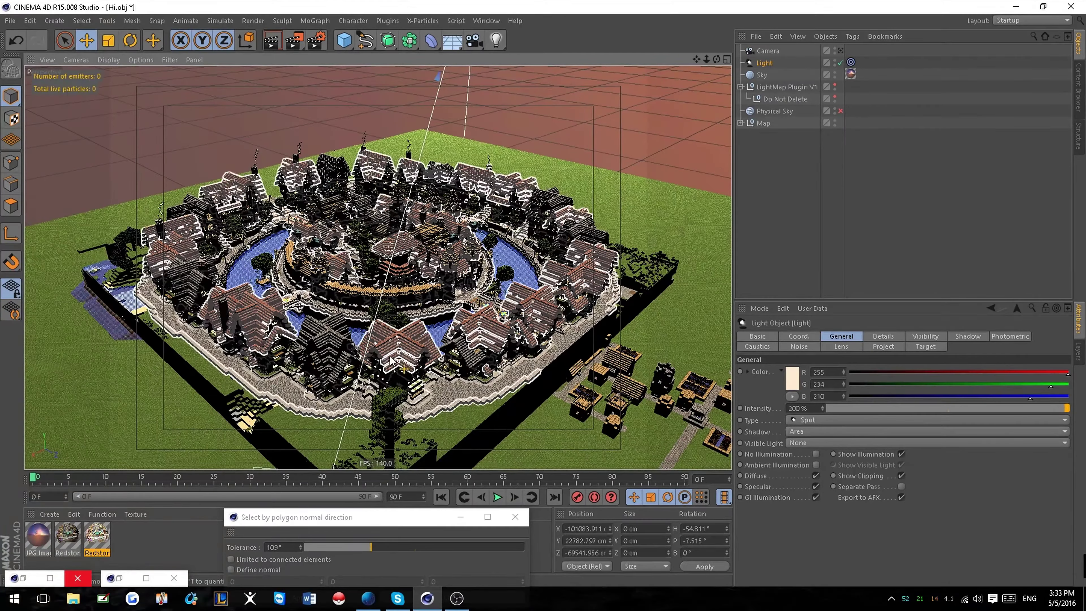
pyautogui.scroll(5, 417, 422)
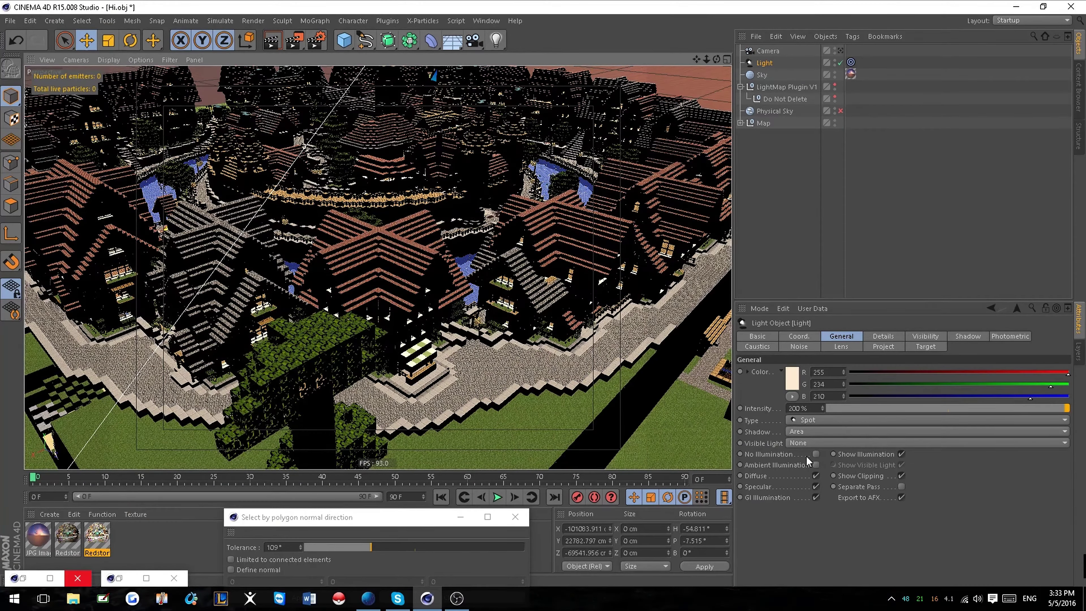
# Switch the spot light's shadow type to Shadow Maps (Soft) and render a preview of the town in the viewport.
pyautogui.click(802, 435)
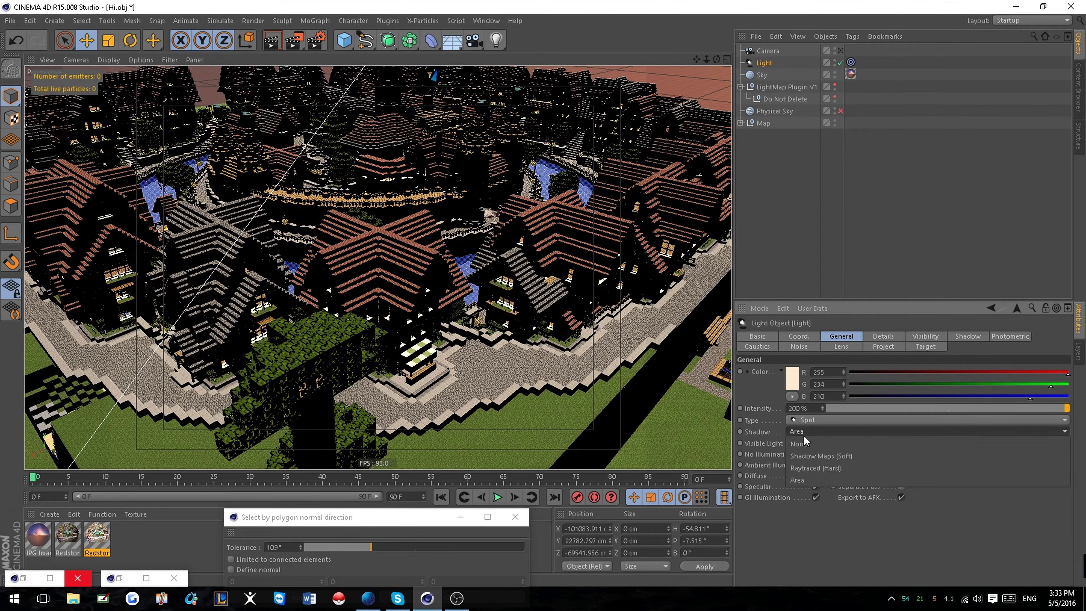
pyautogui.click(817, 459)
pyautogui.keyDown('alt'); pyautogui.moveTo(483, 278); pyautogui.dragTo(478, 234, button='middle'); pyautogui.keyUp('alt')
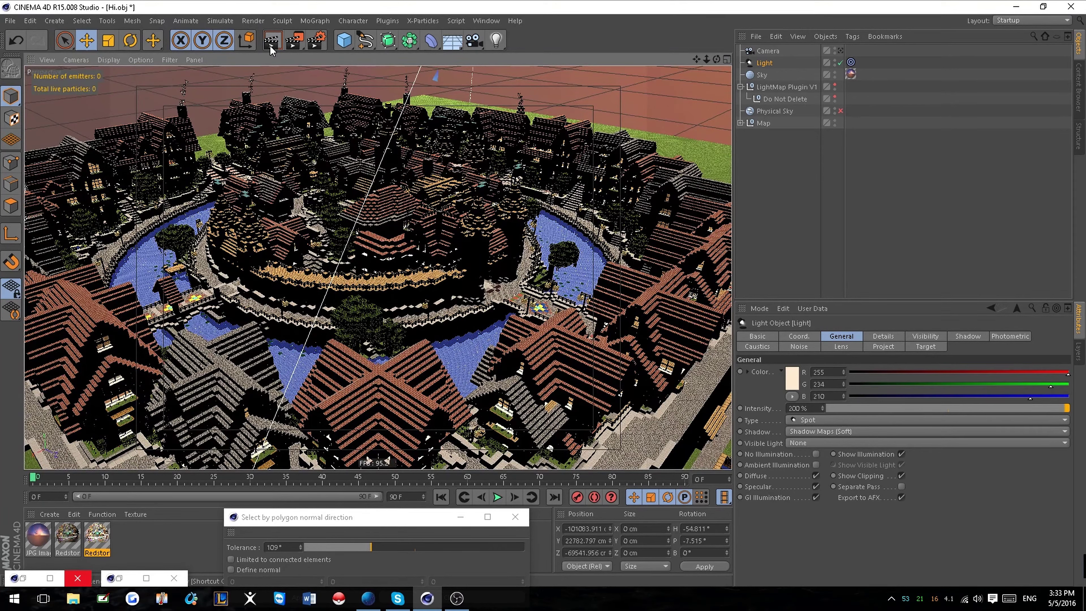
pyautogui.click(270, 46)
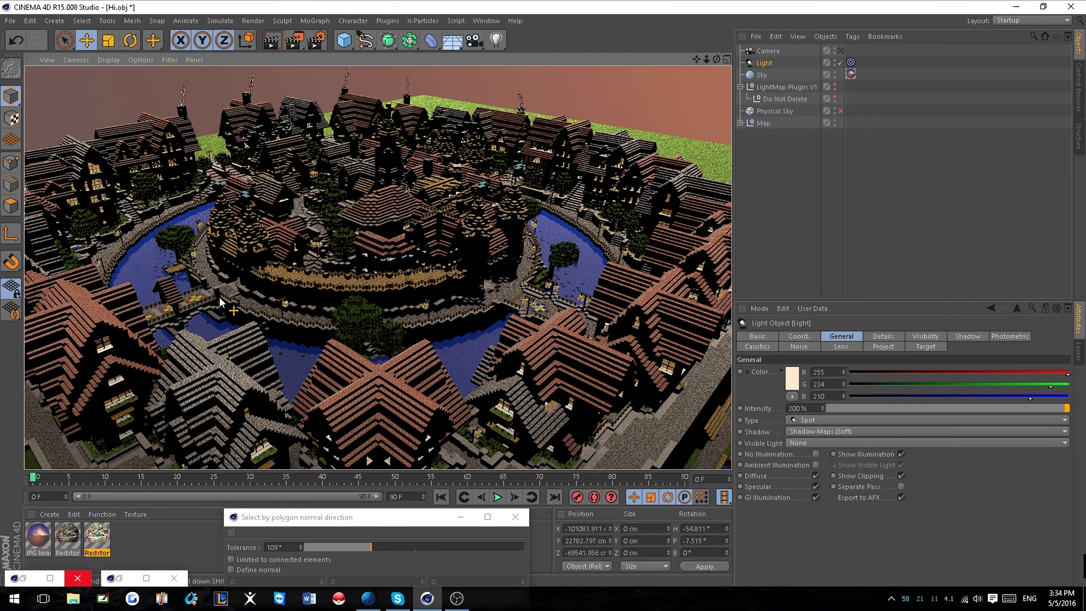
# Set the spot light's shadow type back to Area and render the town in the viewport for comparison.
pyautogui.click(837, 431)
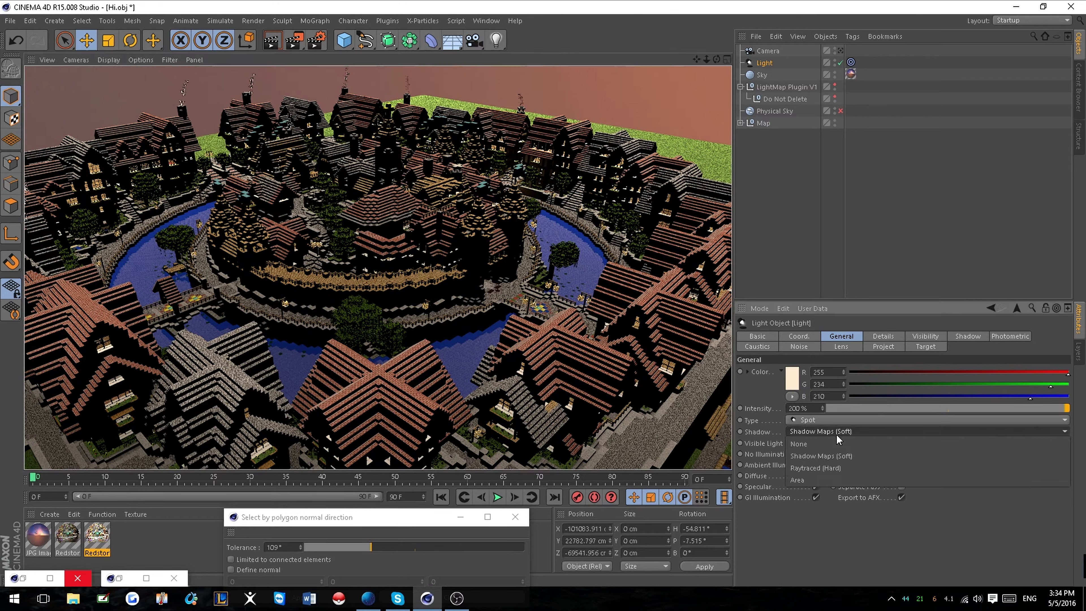
pyautogui.click(835, 484)
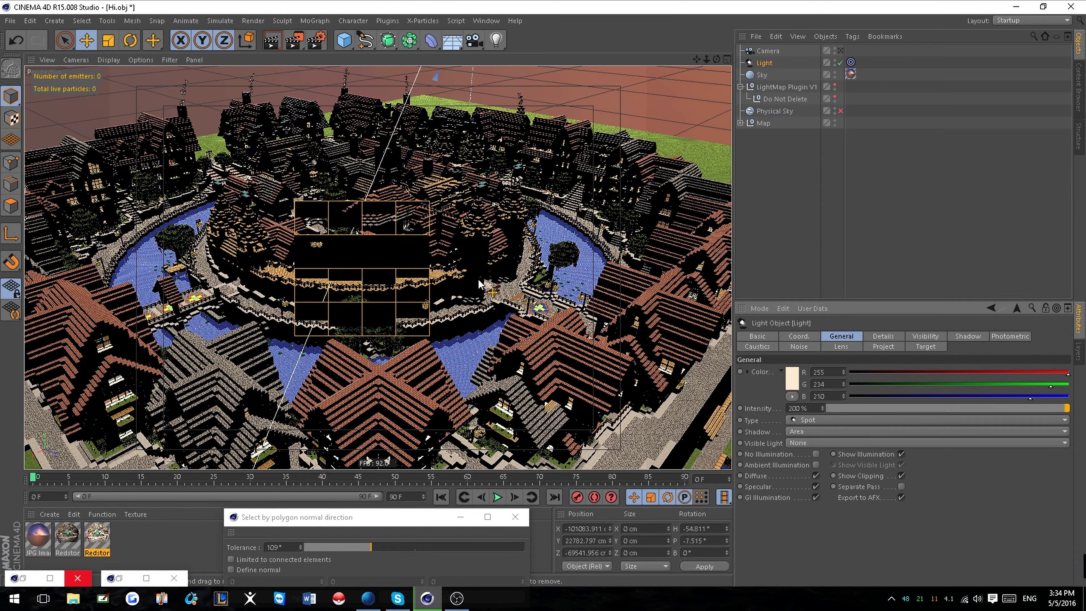
pyautogui.click(511, 314)
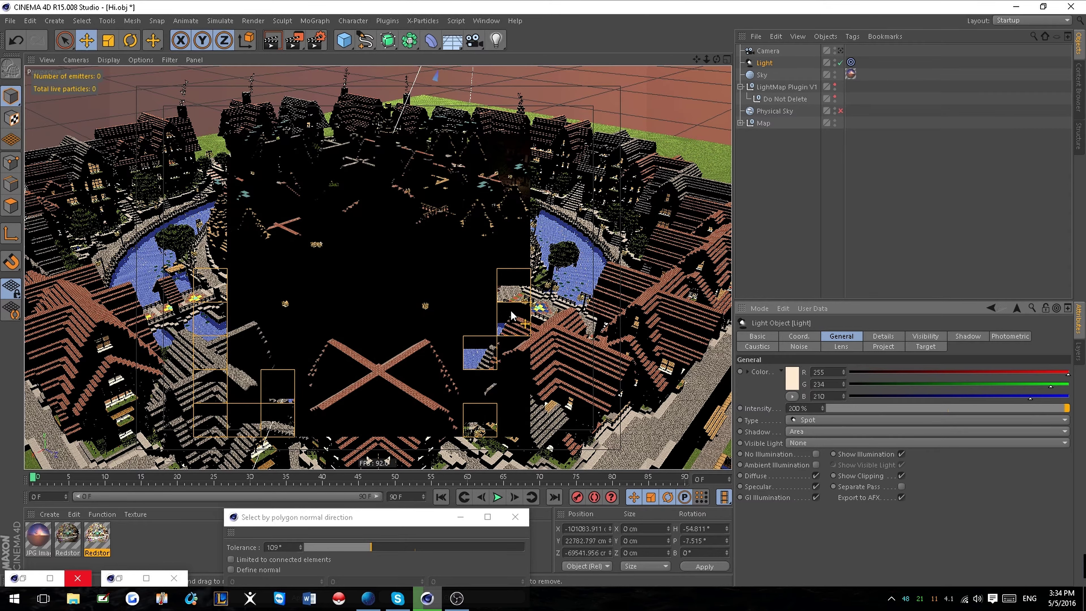
# Reduce the spot light's shadow density to 50%, preview the render in the viewport, and deselect the light.
pyautogui.click(925, 338)
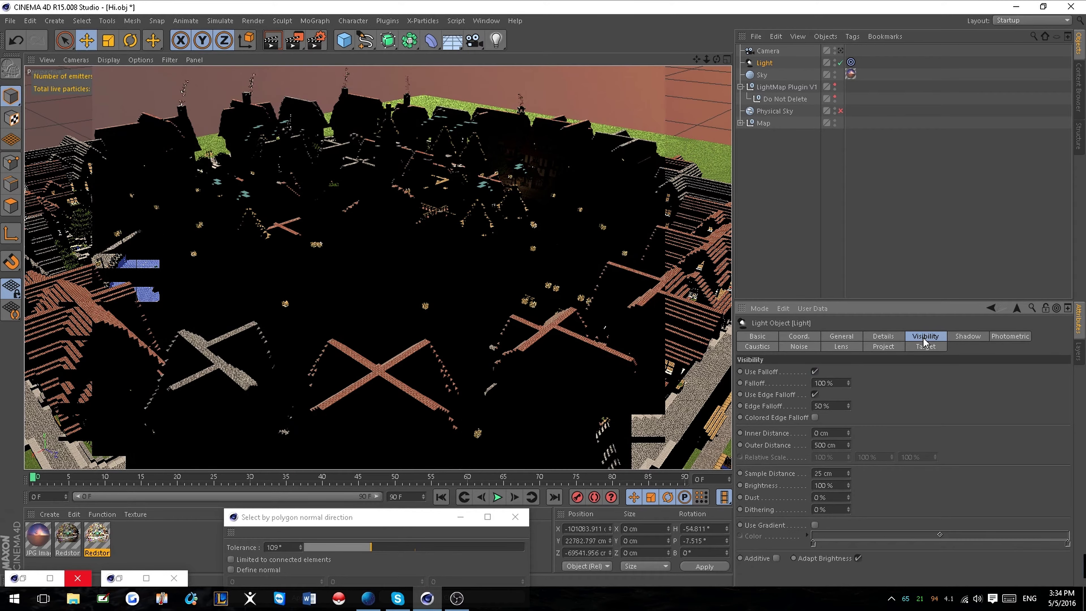
pyautogui.click(970, 339)
pyautogui.moveTo(831, 388); pyautogui.dragTo(518, 361)
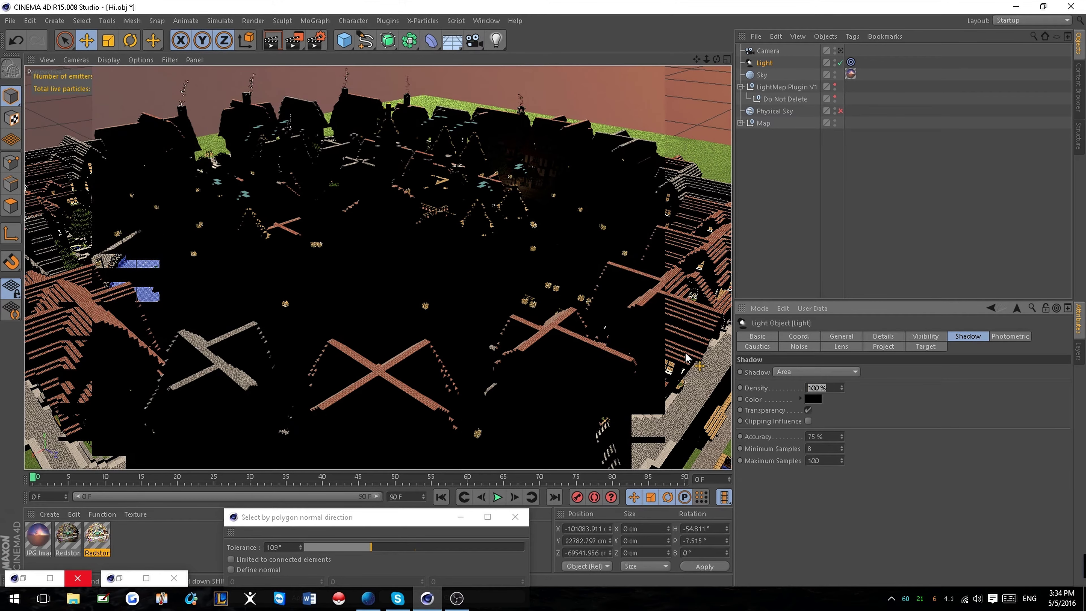
pyautogui.write('50')
pyautogui.press('Return')
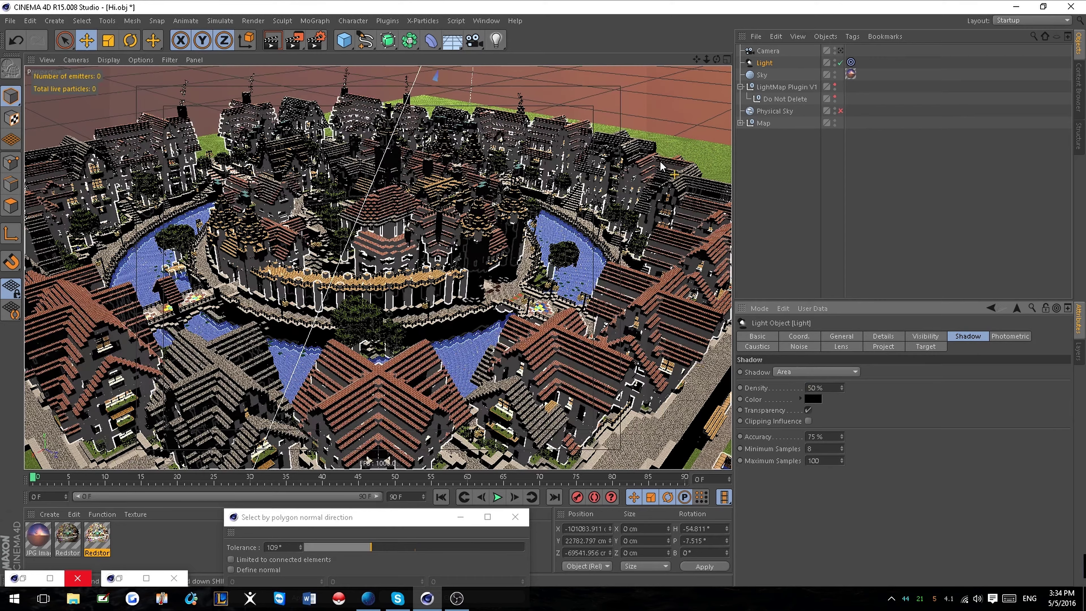
pyautogui.click(272, 42)
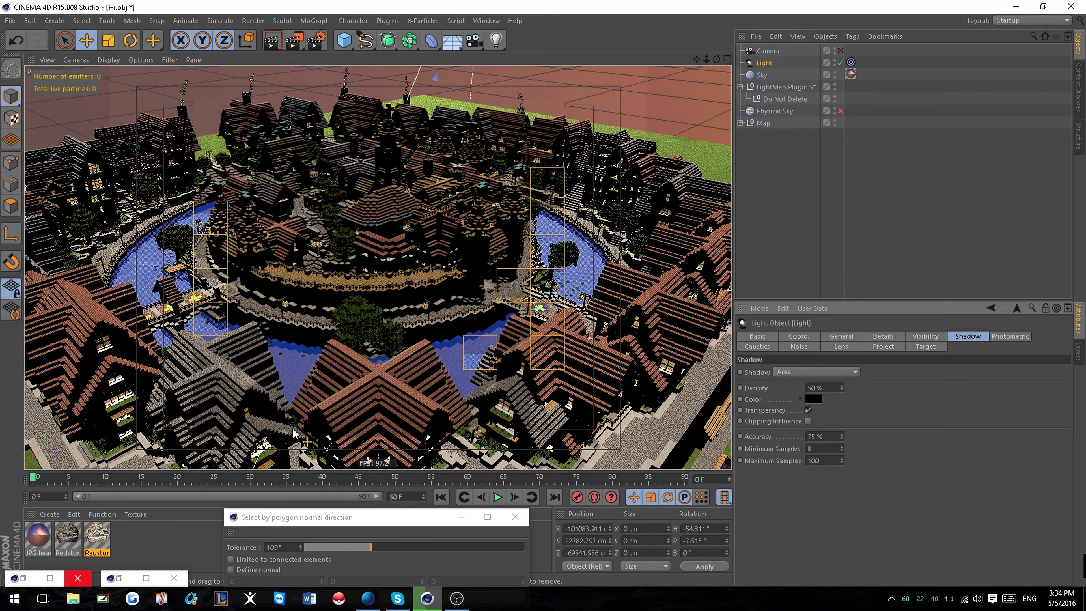
pyautogui.click(904, 235)
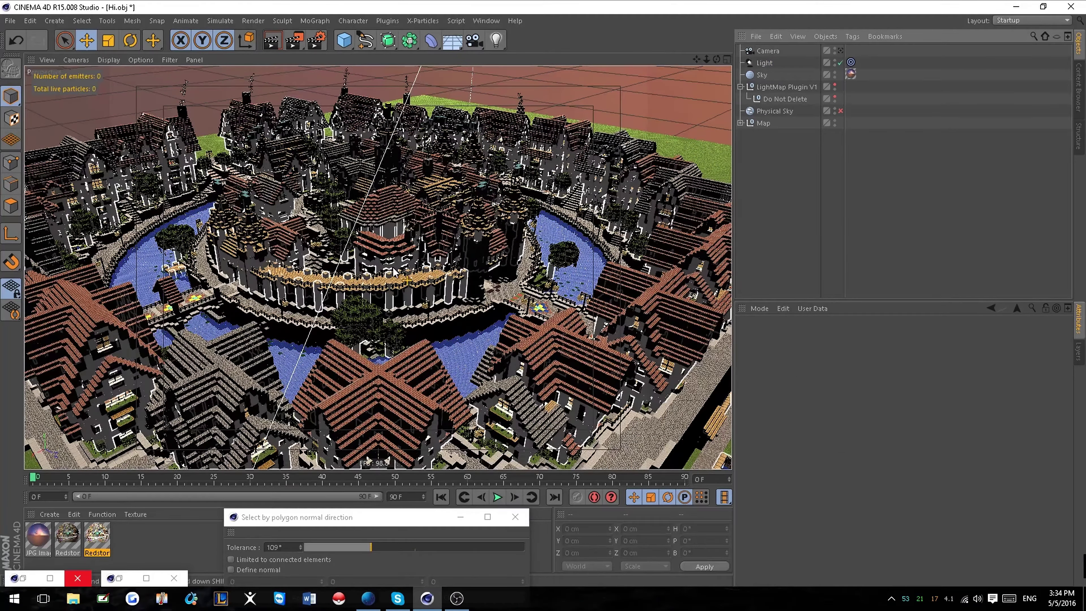
# Set the anti-aliasing to Best in the render settings.
pyautogui.click(316, 41)
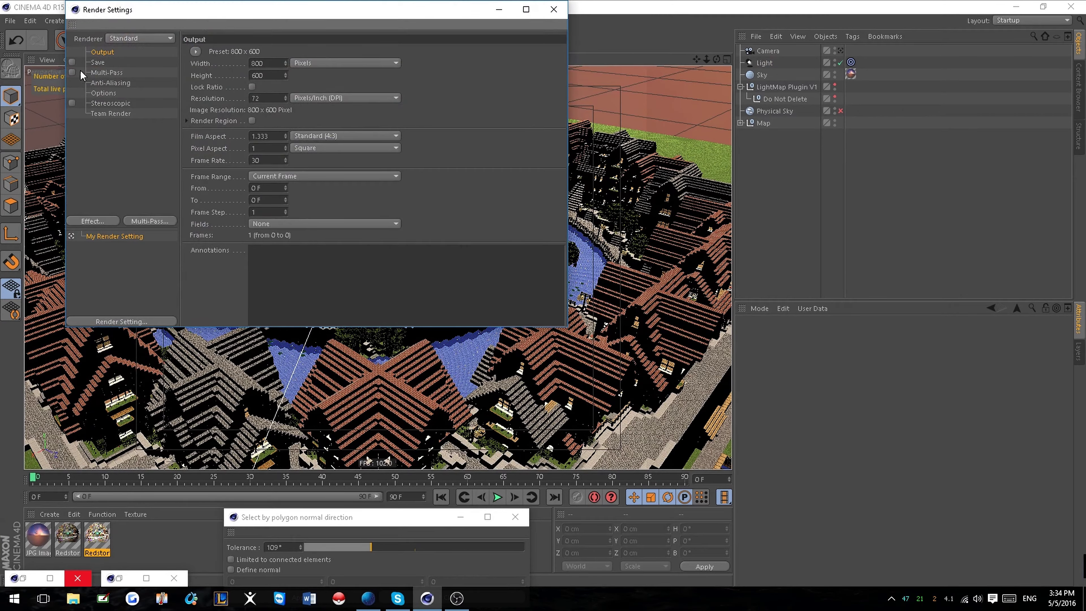
pyautogui.click(98, 82)
pyautogui.click(301, 51)
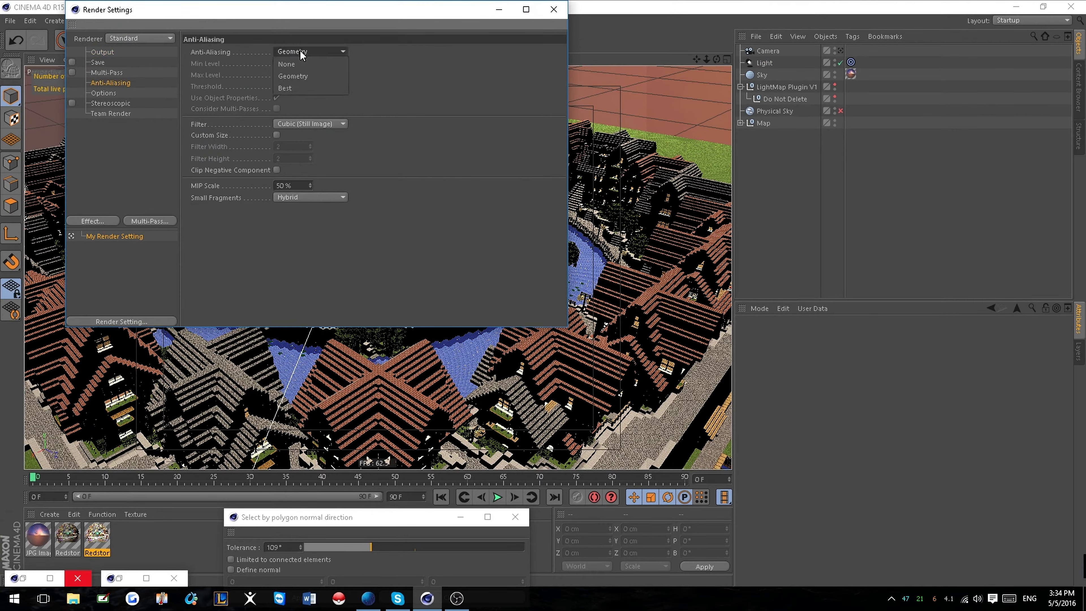
pyautogui.click(283, 88)
# Set the render's Ray Depth to 10 and return to the anti-aliasing settings.
pyautogui.click(110, 94)
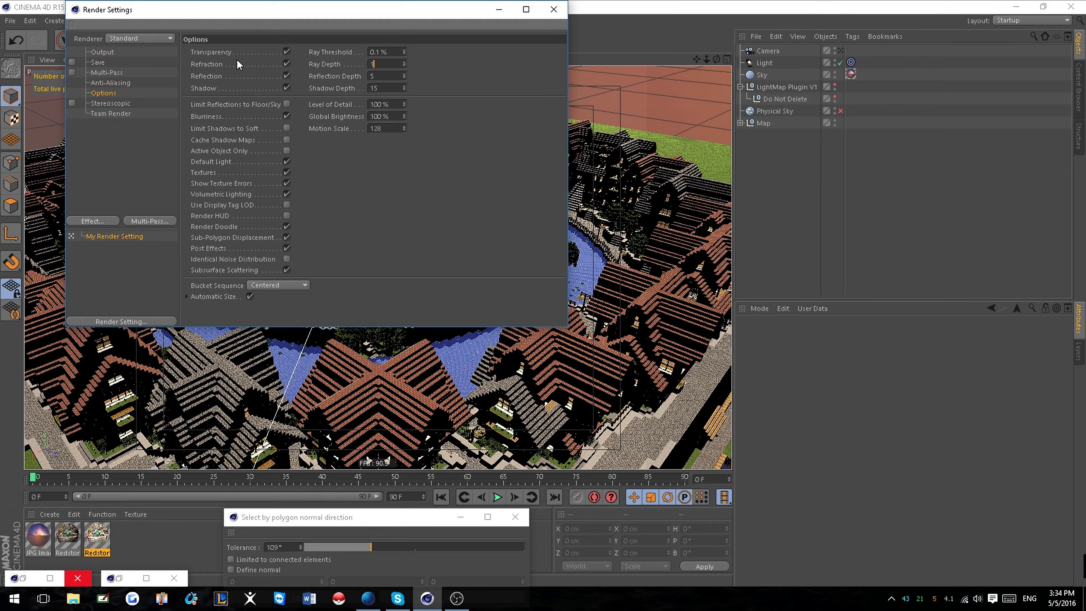
pyautogui.press('Tab')
pyautogui.write('10')
pyautogui.press('Return')
pyautogui.click(115, 83)
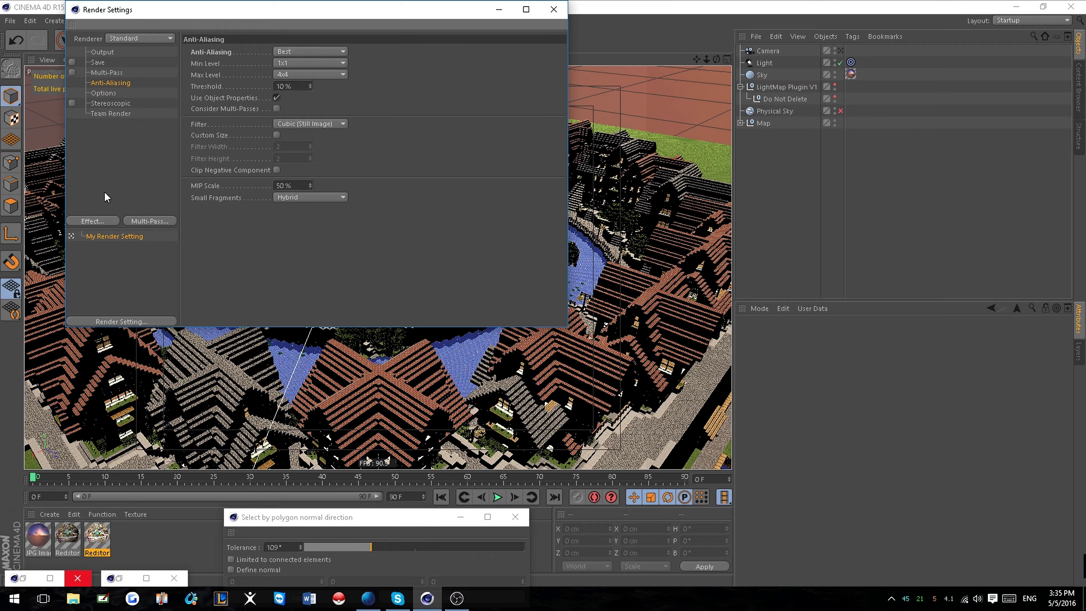
# Add the Ambient Occlusion effect to the render settings and enable Evaluate Transparency for it.
pyautogui.click(92, 221)
pyautogui.click(151, 278)
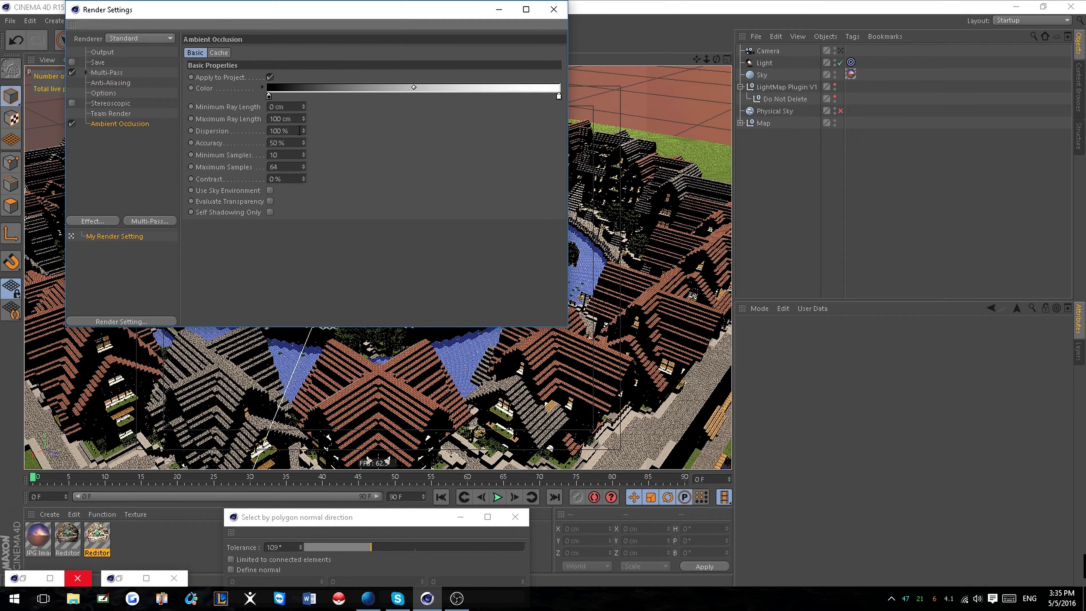
pyautogui.click(270, 202)
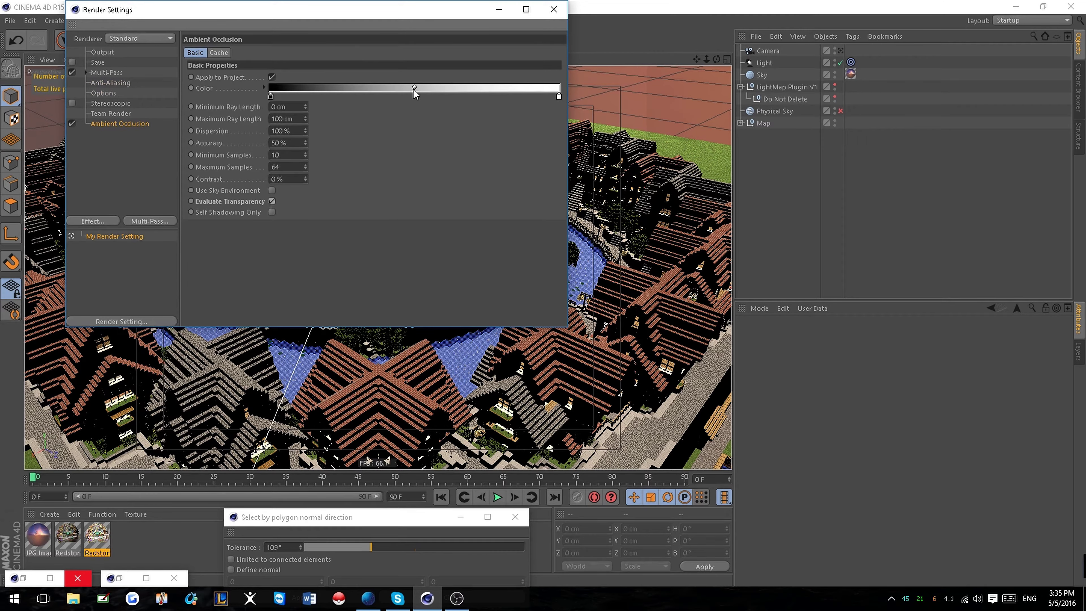
# Minimize the render settings window and start a test render of the active view.
pyautogui.moveTo(440, 89); pyautogui.dragTo(495, 88)
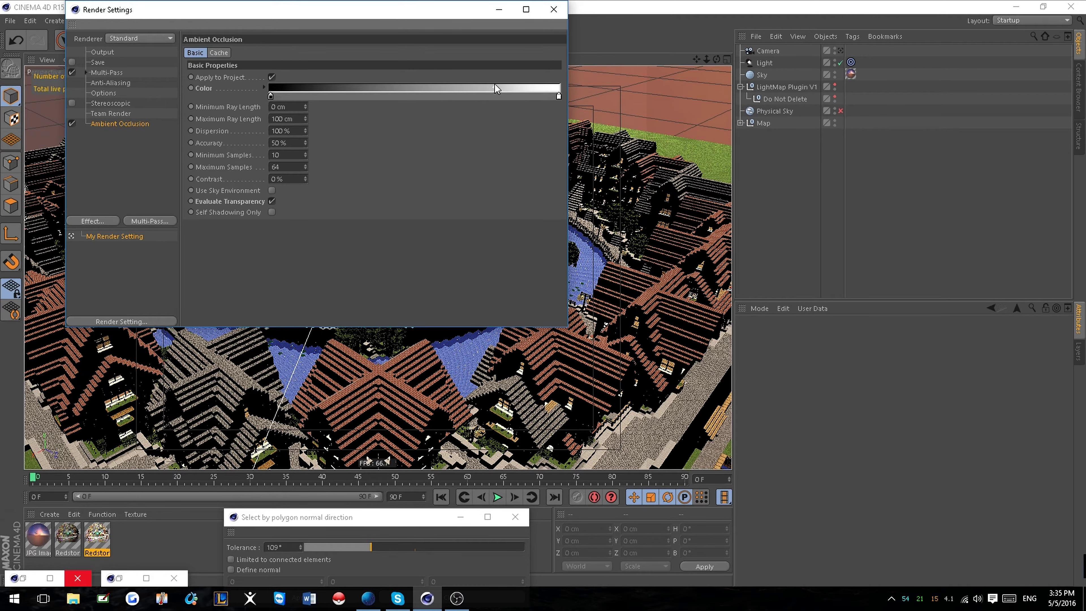
pyautogui.click(499, 11)
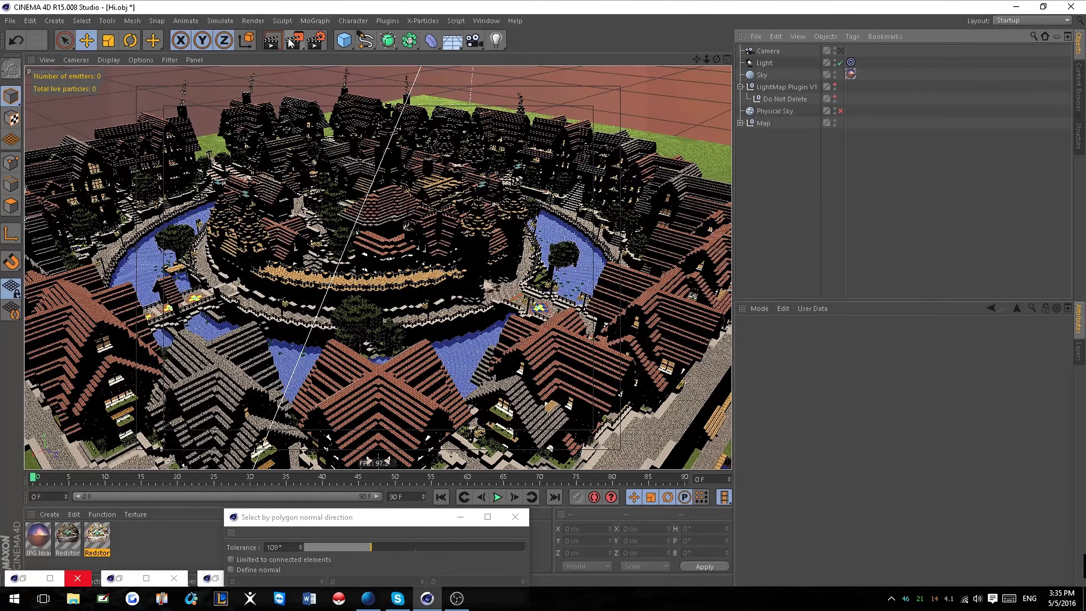
pyautogui.click(274, 42)
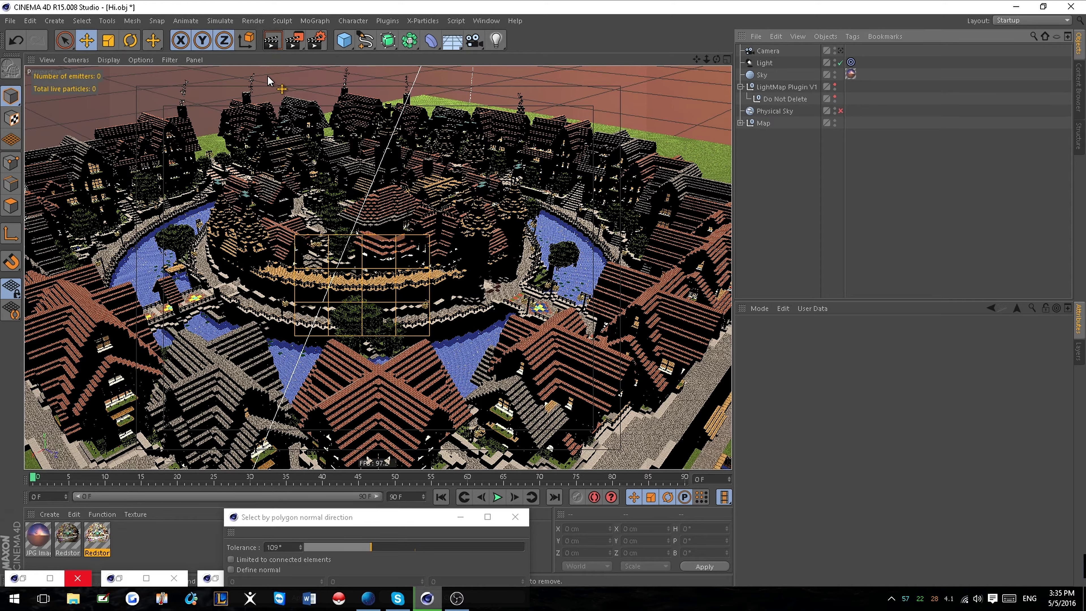
# Open the Magic Preview plugin in an enlarged window and enable its live preview at 38% scale.
pyautogui.click(388, 21)
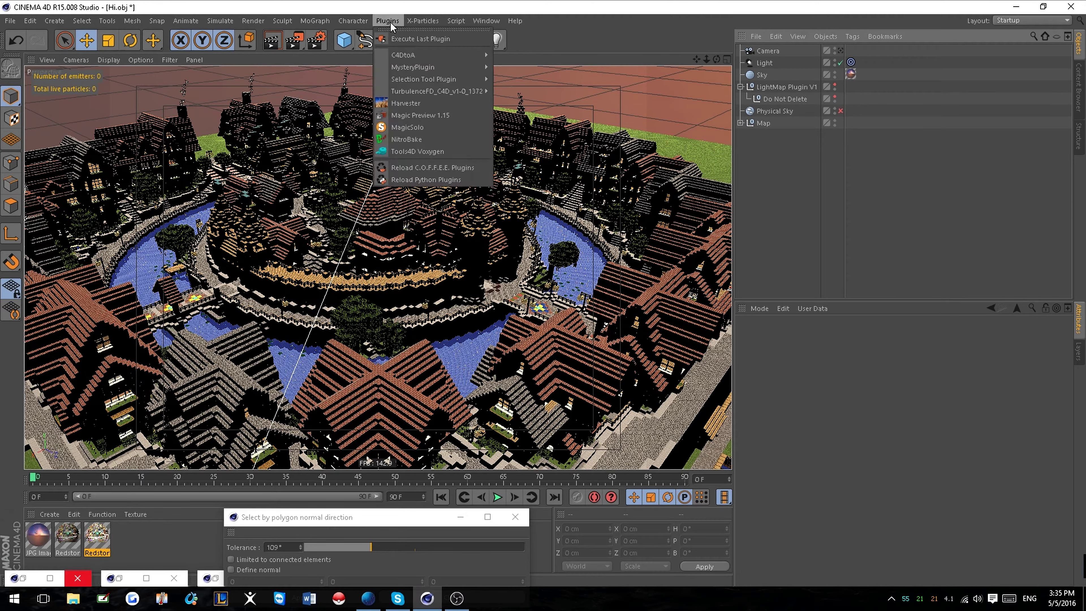
pyautogui.click(413, 115)
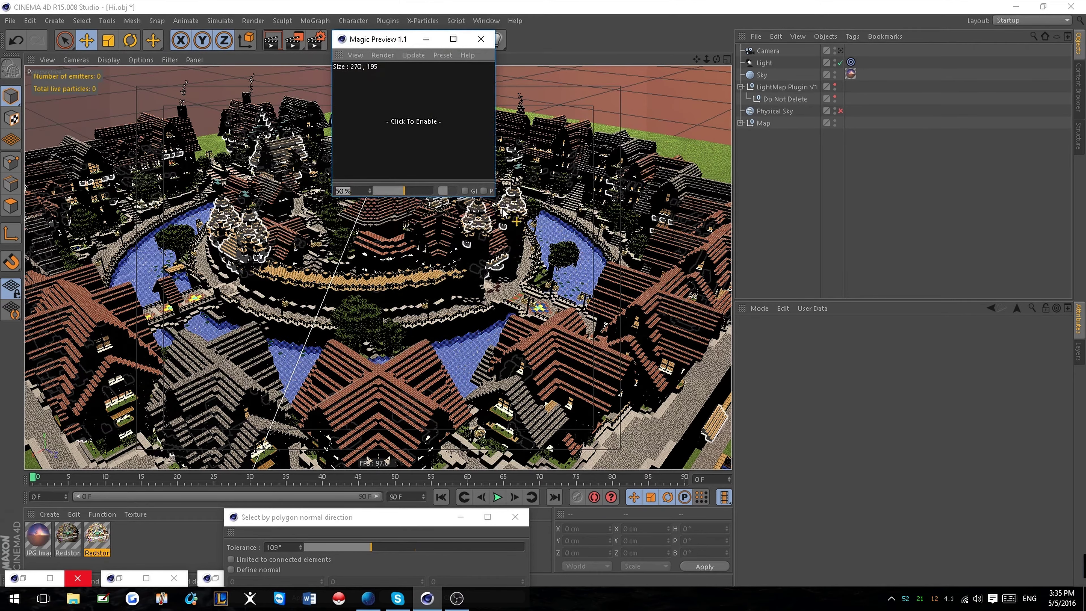
pyautogui.moveTo(495, 196); pyautogui.dragTo(888, 444)
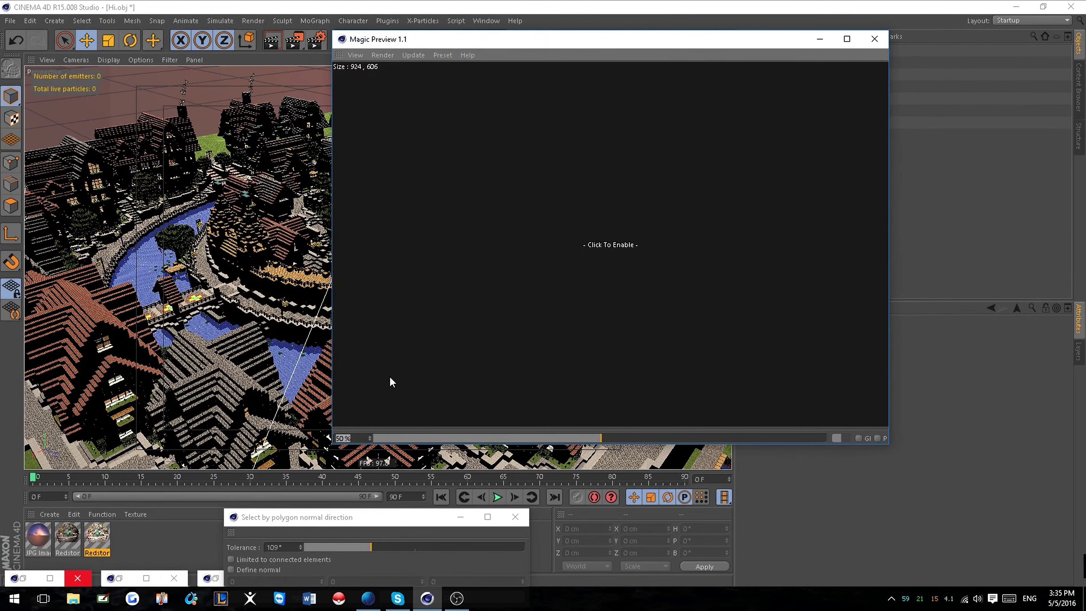
pyautogui.moveTo(505, 438); pyautogui.dragTo(546, 438)
pyautogui.moveTo(843, 438); pyautogui.dragTo(817, 443)
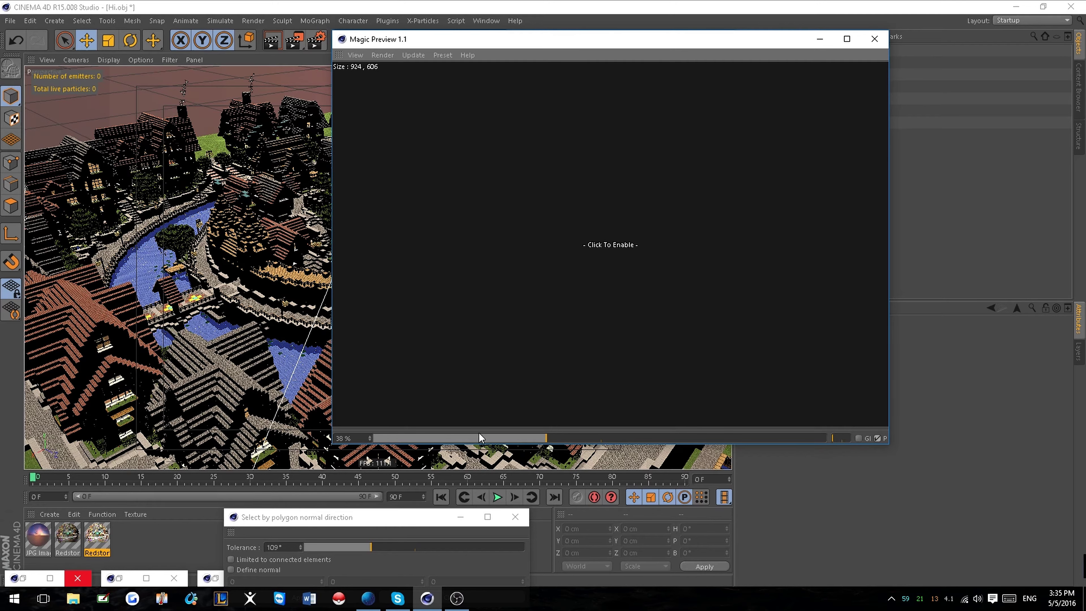
pyautogui.click(571, 226)
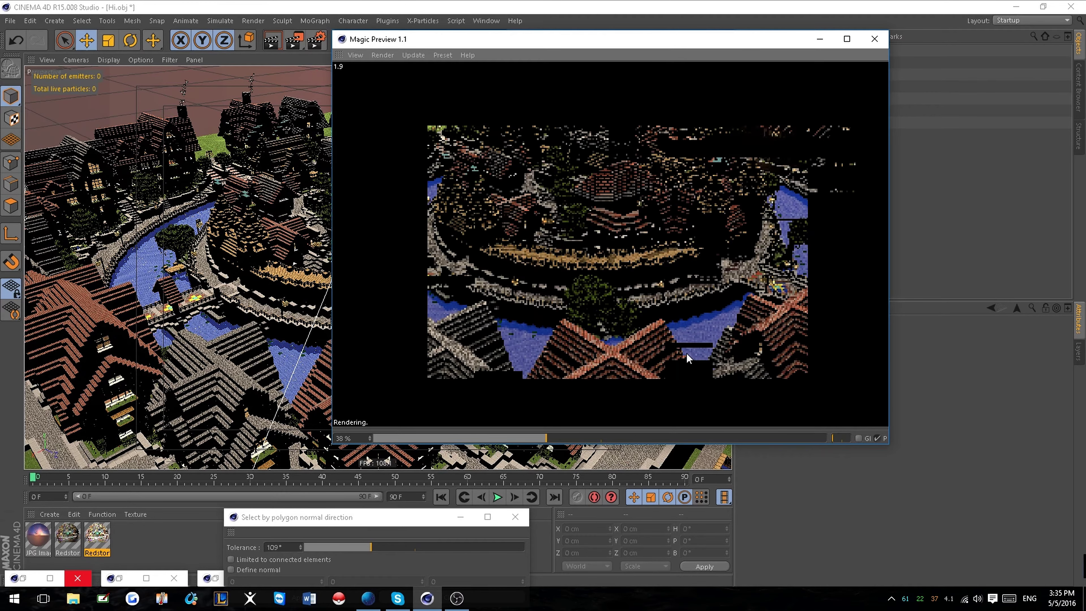
# Raise the Magic Preview scale to 83%, and shrink and reposition its window beside the scene.
pyautogui.click(607, 438)
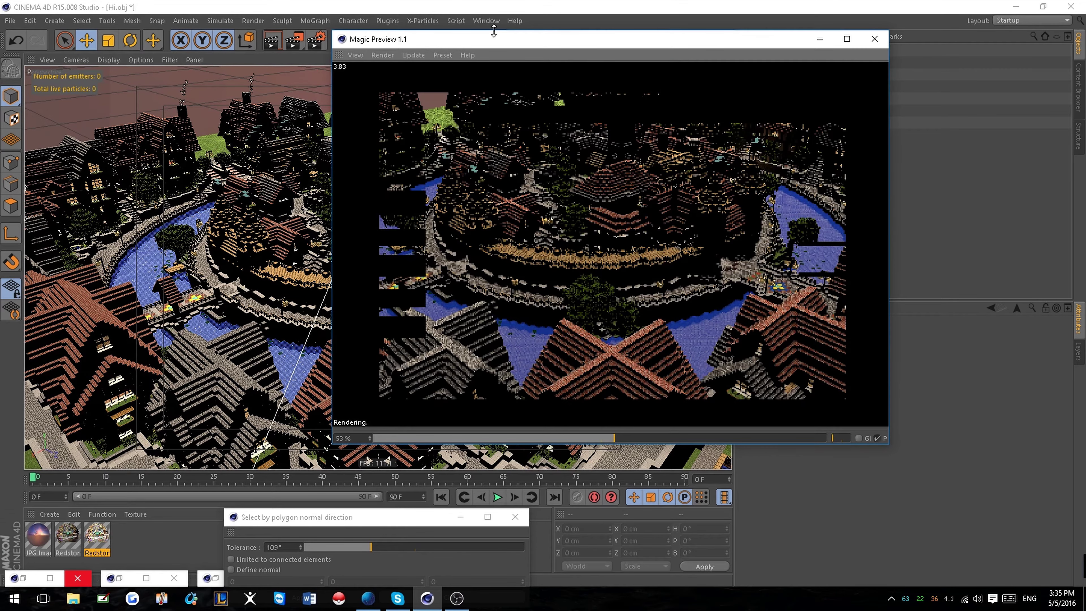
pyautogui.moveTo(446, 47); pyautogui.dragTo(611, 56)
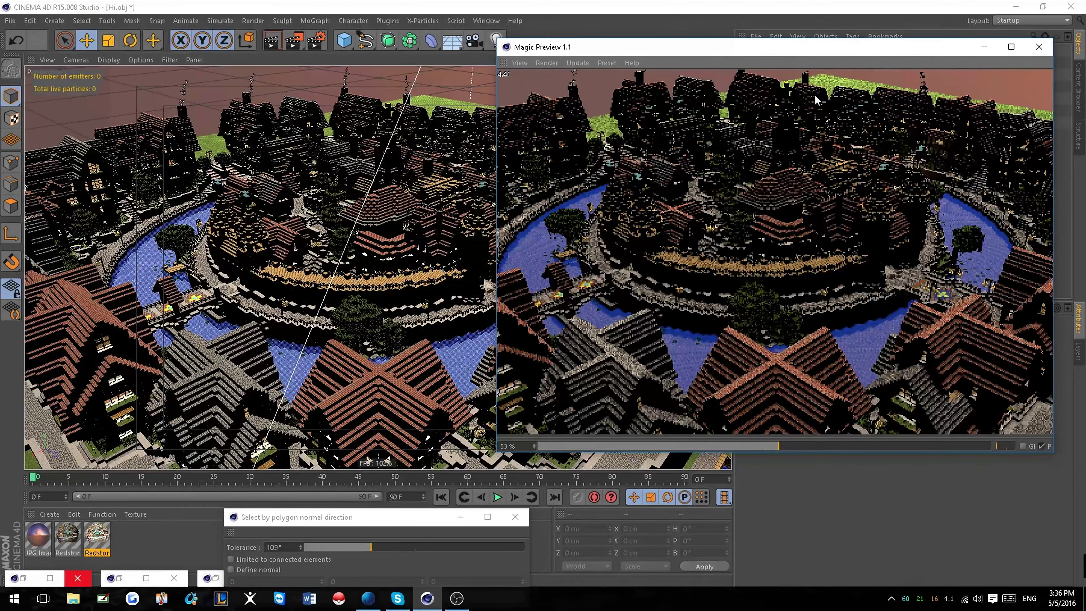
pyautogui.click(914, 447)
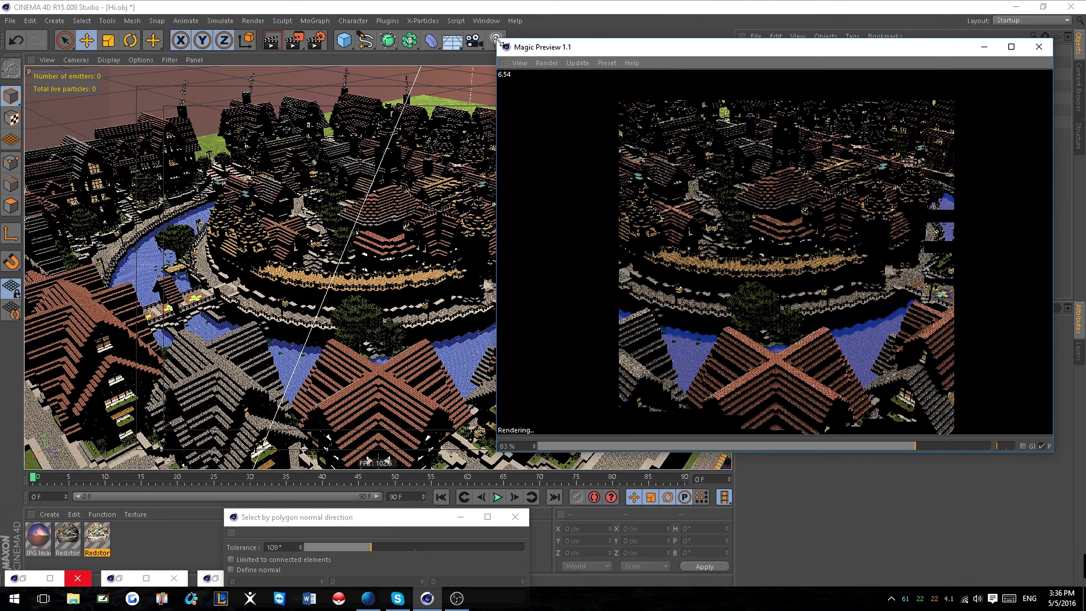
pyautogui.moveTo(499, 40); pyautogui.dragTo(691, 219)
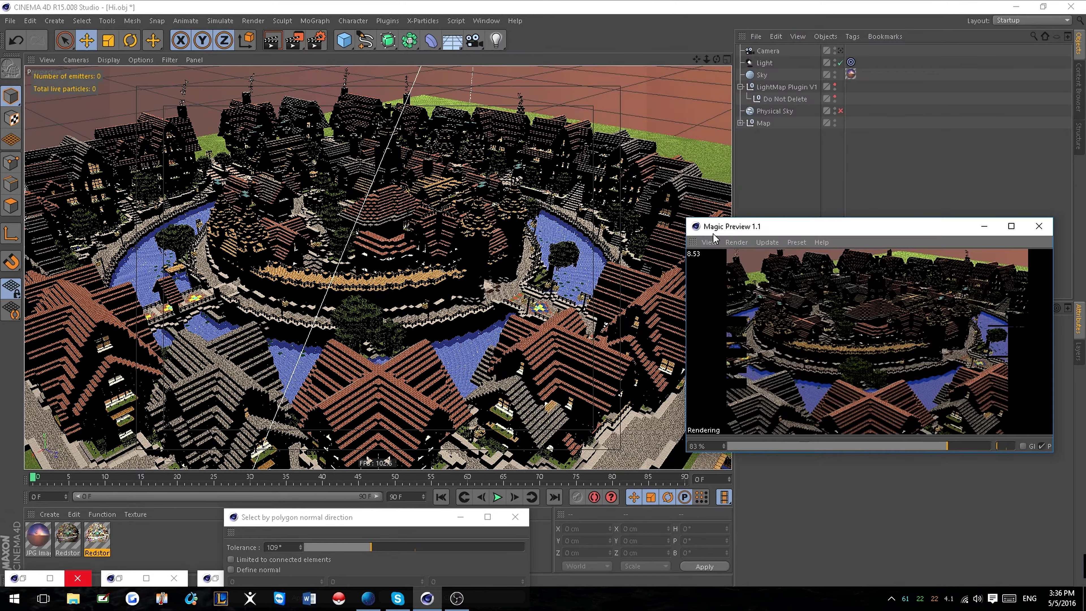
pyautogui.moveTo(807, 225); pyautogui.dragTo(831, 94)
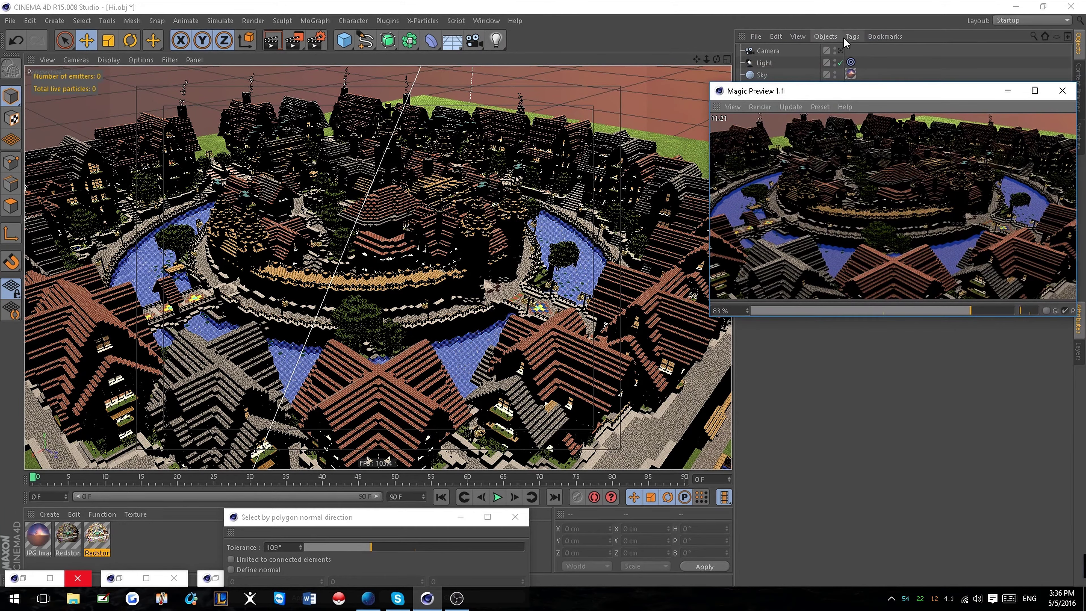
pyautogui.moveTo(851, 91); pyautogui.dragTo(773, 296)
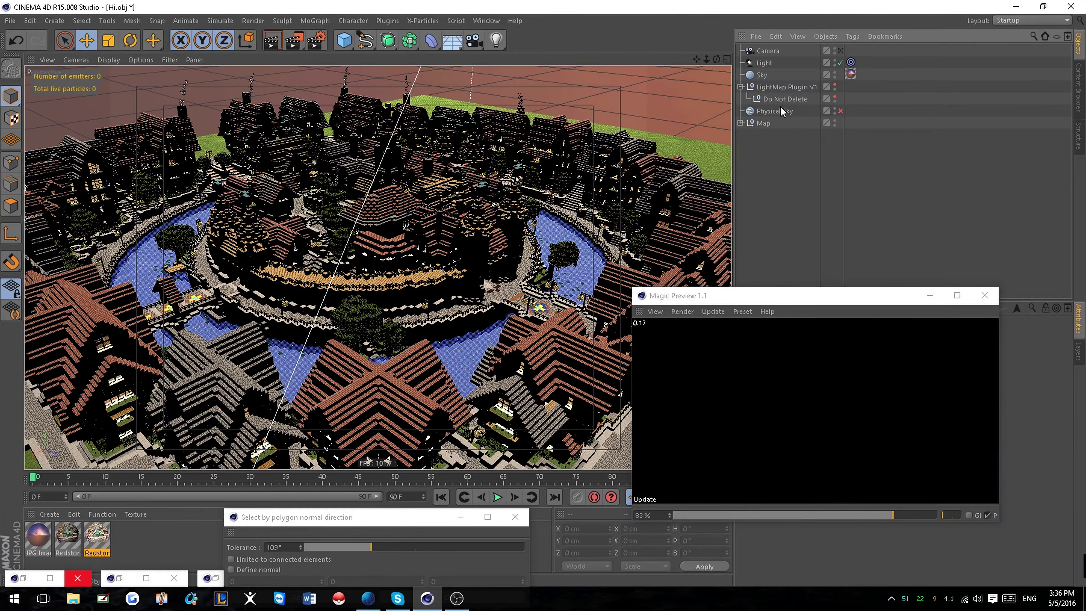
# Set the spot light's intensity to 150%, moving the preview window clear of its attributes.
pyautogui.click(776, 87)
pyautogui.click(770, 63)
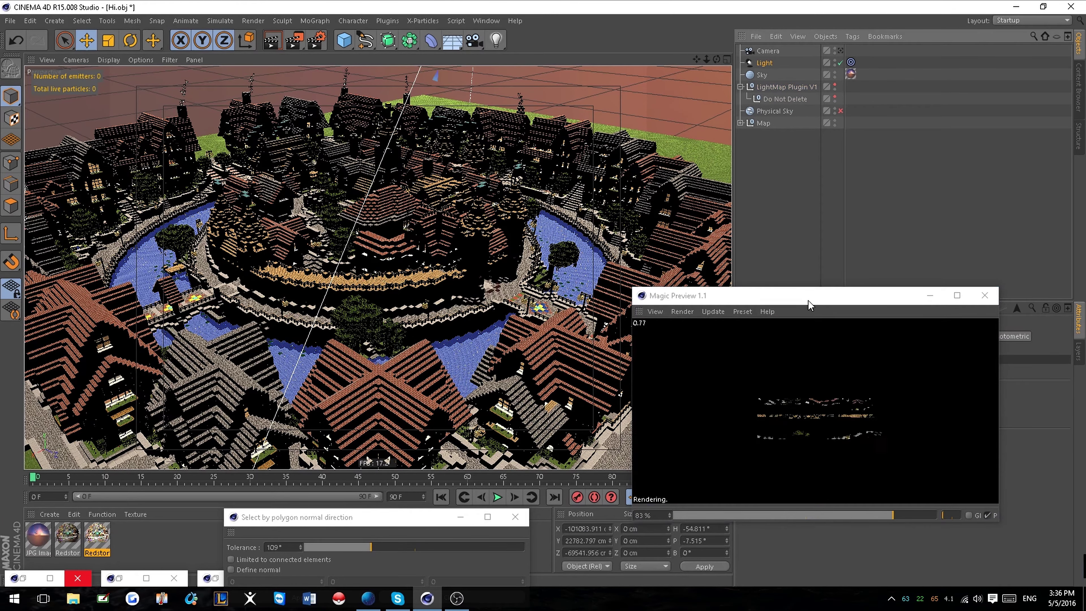
pyautogui.moveTo(770, 295); pyautogui.dragTo(505, 280)
pyautogui.click(841, 337)
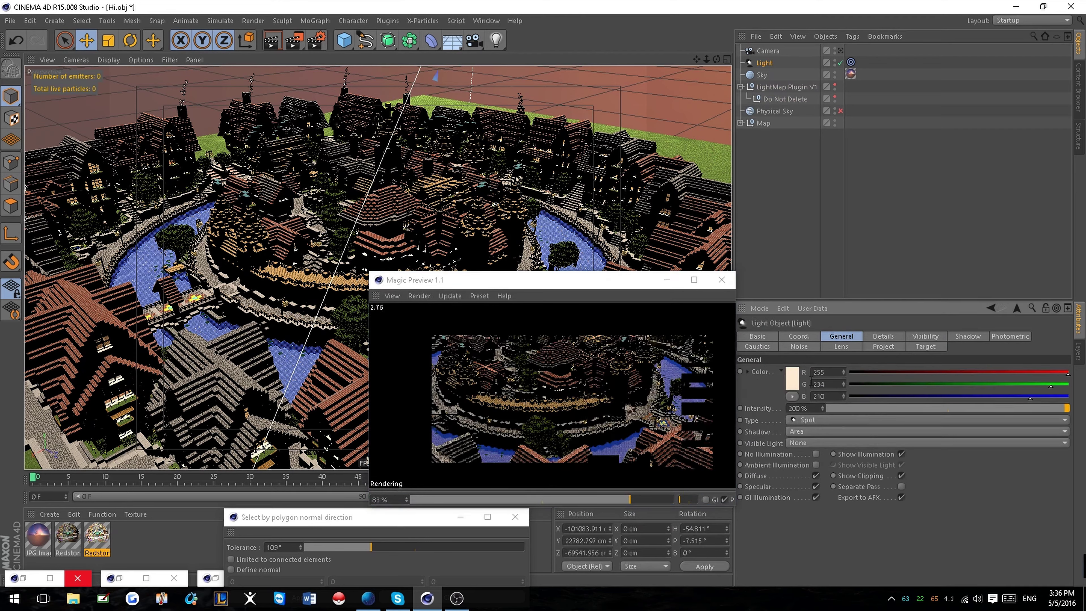
pyautogui.doubleClick(798, 408)
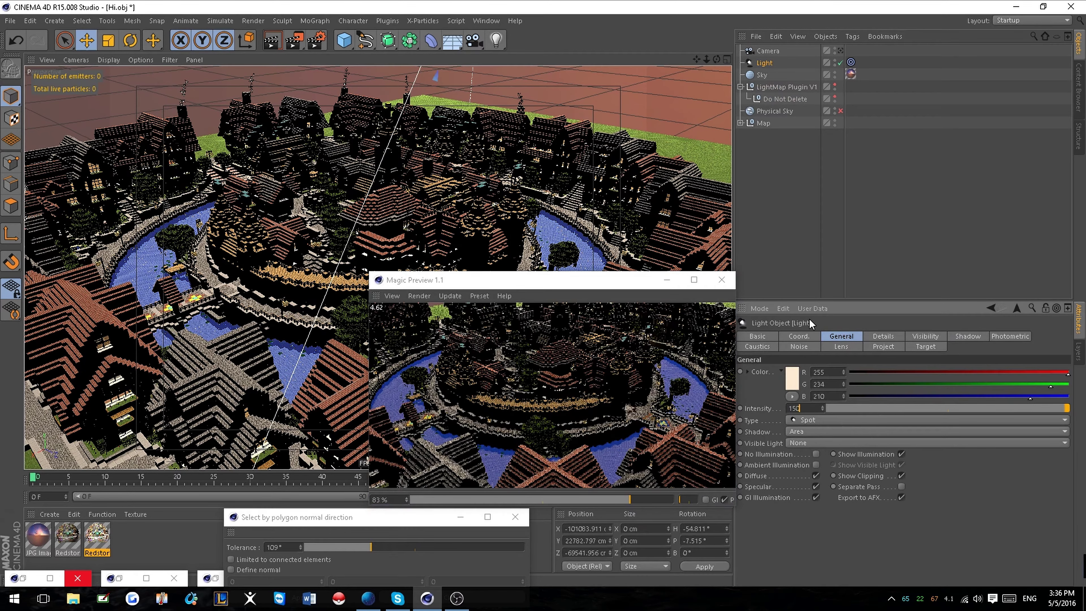
pyautogui.write('150')
pyautogui.press('Return')
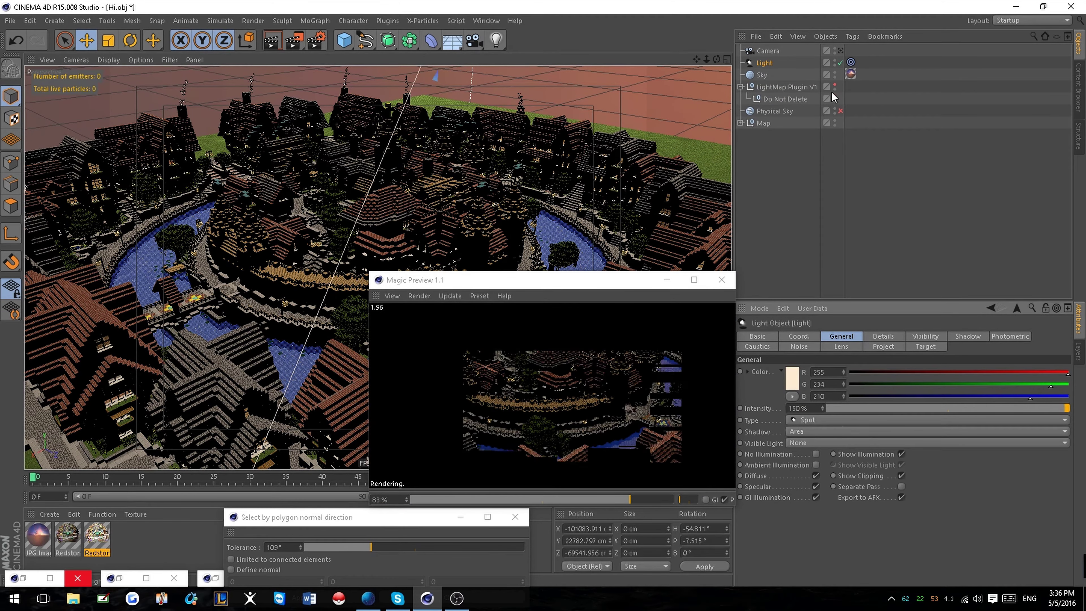
# Make the LightMap Plugin V1 object visible, and turn off its Light Layers 1 to 10 and Animation Mode.
pyautogui.click(836, 85)
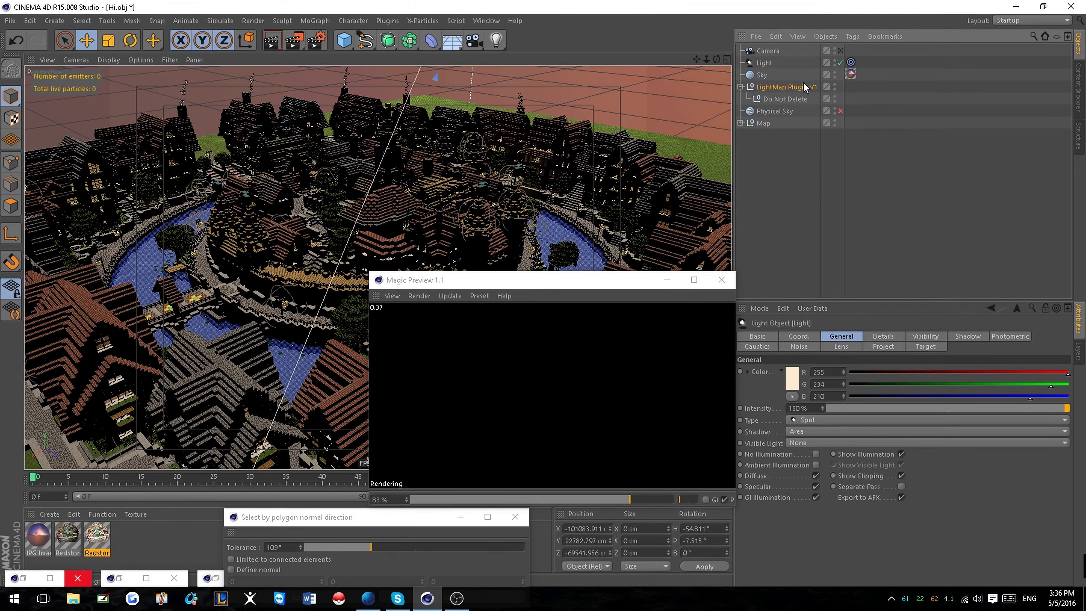
pyautogui.click(787, 86)
pyautogui.scroll(-3, 803, 481)
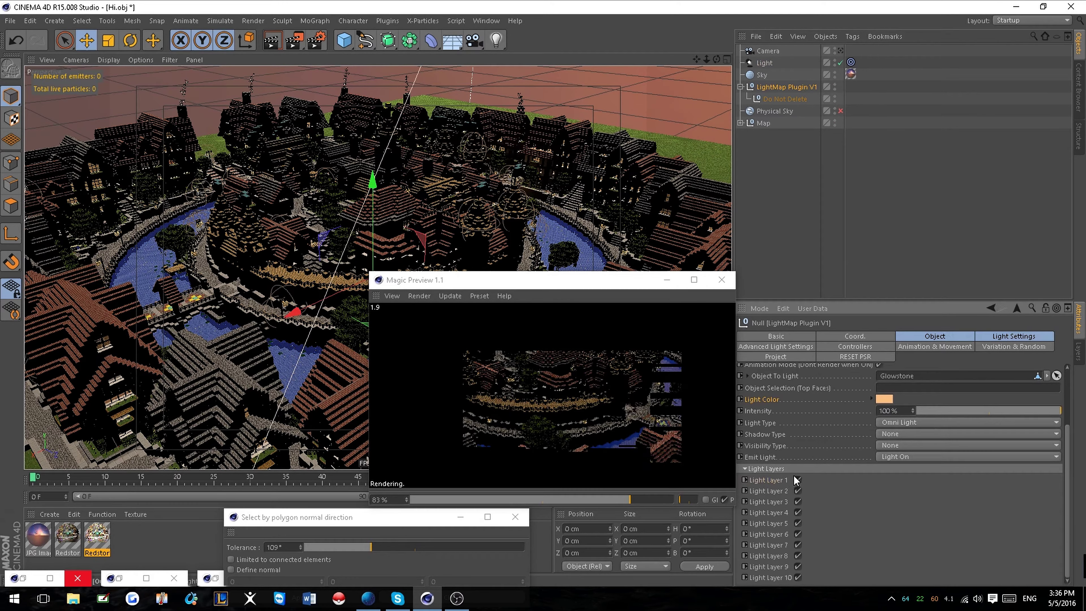
pyautogui.click(798, 480)
pyautogui.click(798, 490)
pyautogui.click(797, 502)
pyautogui.click(799, 512)
pyautogui.click(798, 524)
pyautogui.click(799, 534)
pyautogui.click(799, 545)
pyautogui.click(798, 556)
pyautogui.click(798, 566)
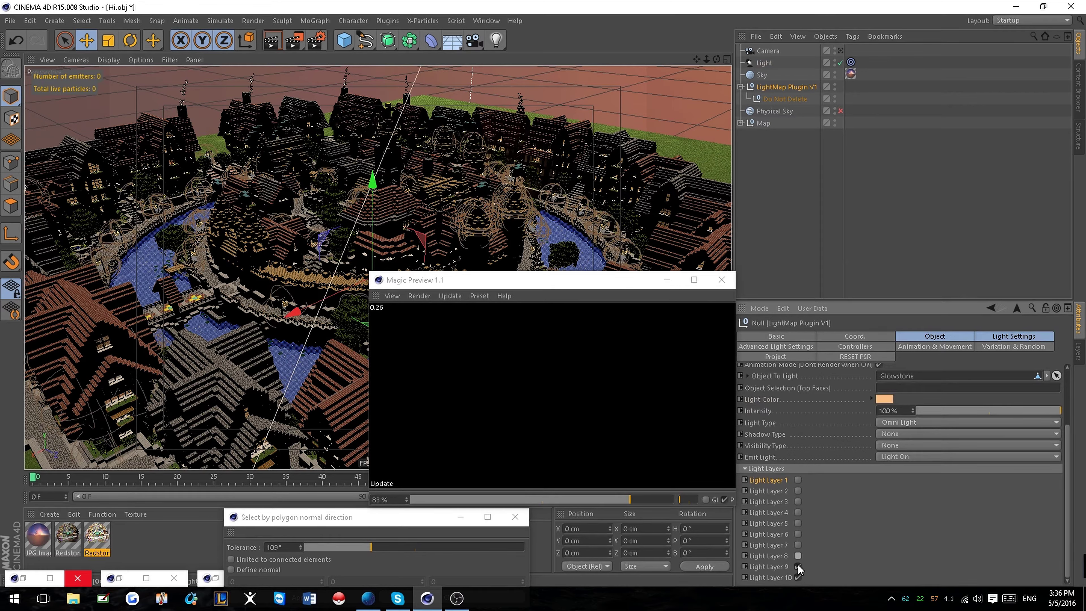
pyautogui.click(798, 578)
pyautogui.scroll(3, 898, 426)
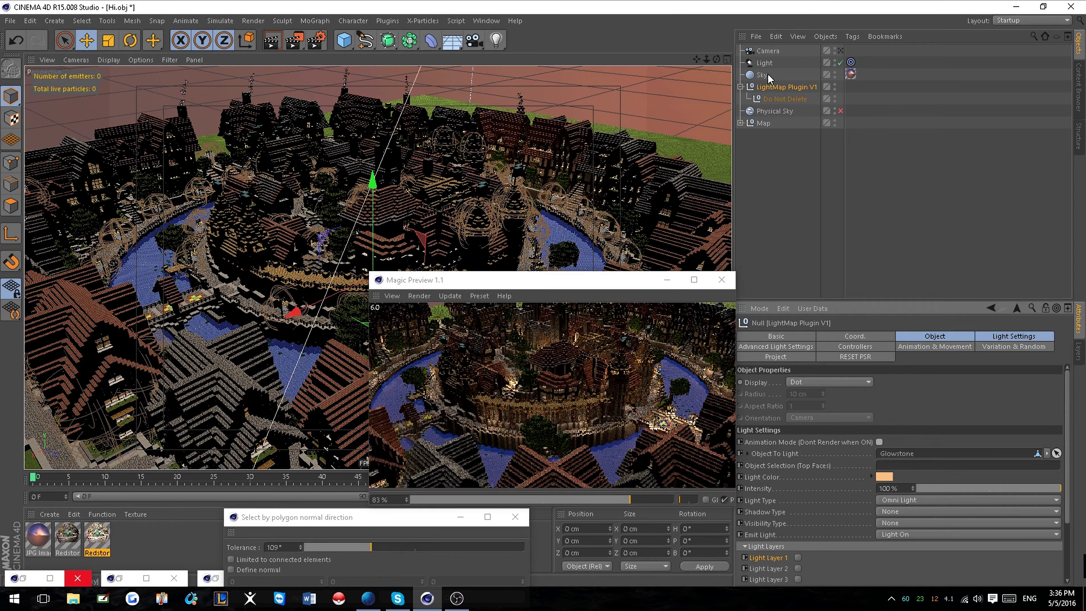
# Set the spot light's intensity to 100%.
pyautogui.click(765, 64)
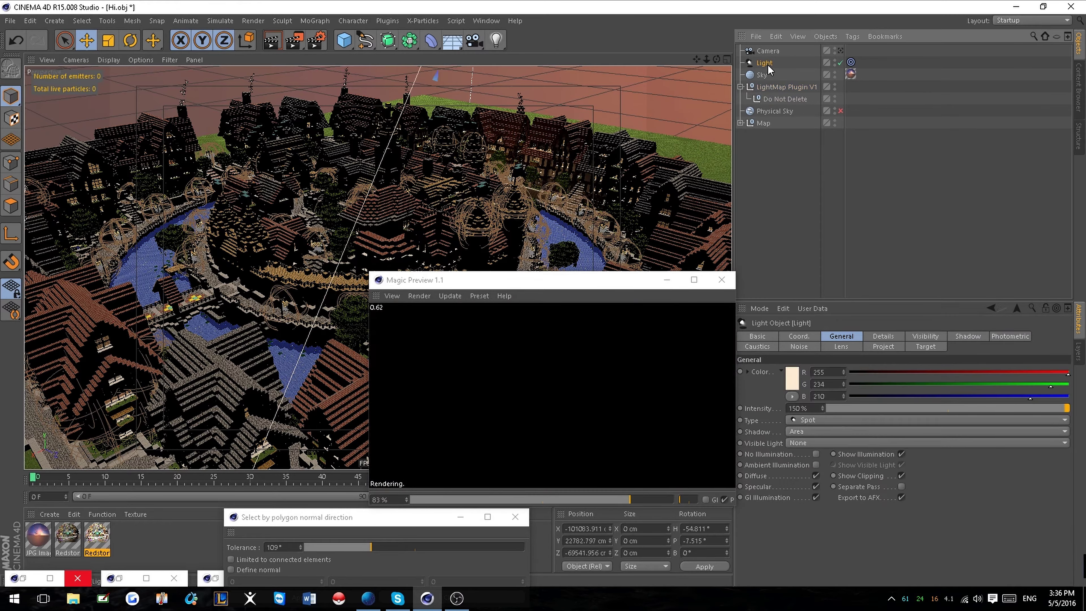
pyautogui.moveTo(818, 407); pyautogui.dragTo(770, 406)
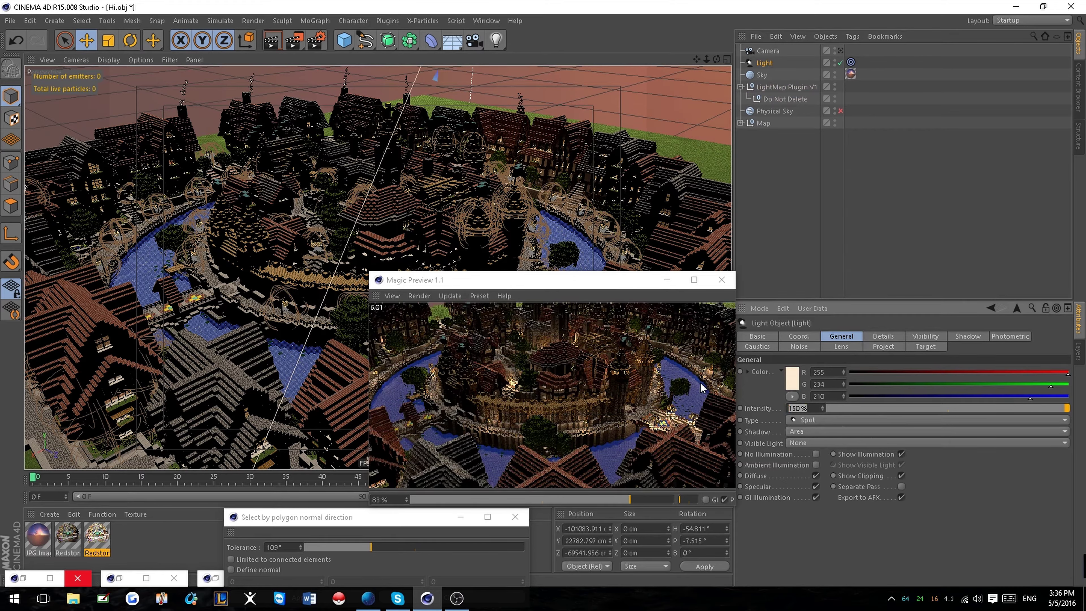
pyautogui.write('100')
pyautogui.press('Return')
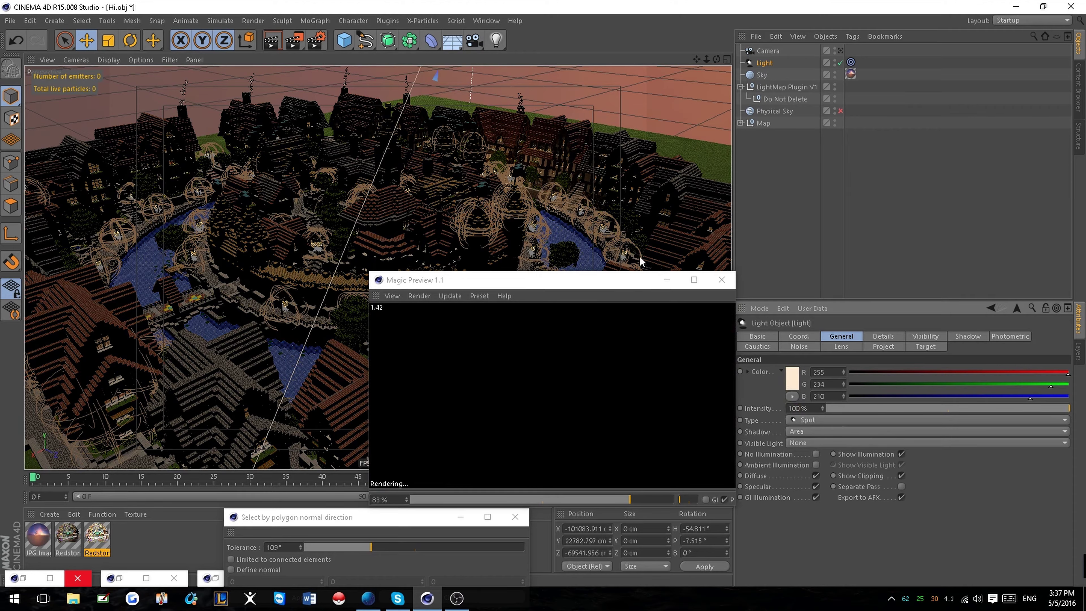
# Examine a closer view of the town in Magic Preview and the spot light's visibility and shadow settings, and minimize the preview.
pyautogui.moveTo(560, 282); pyautogui.dragTo(670, 245)
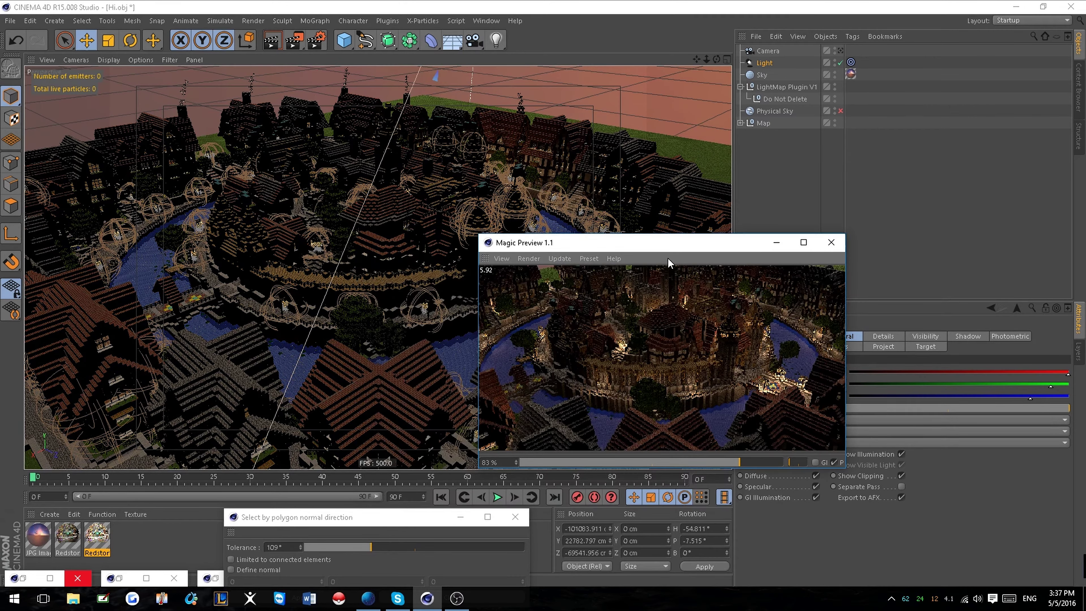
pyautogui.moveTo(670, 246); pyautogui.dragTo(598, 216)
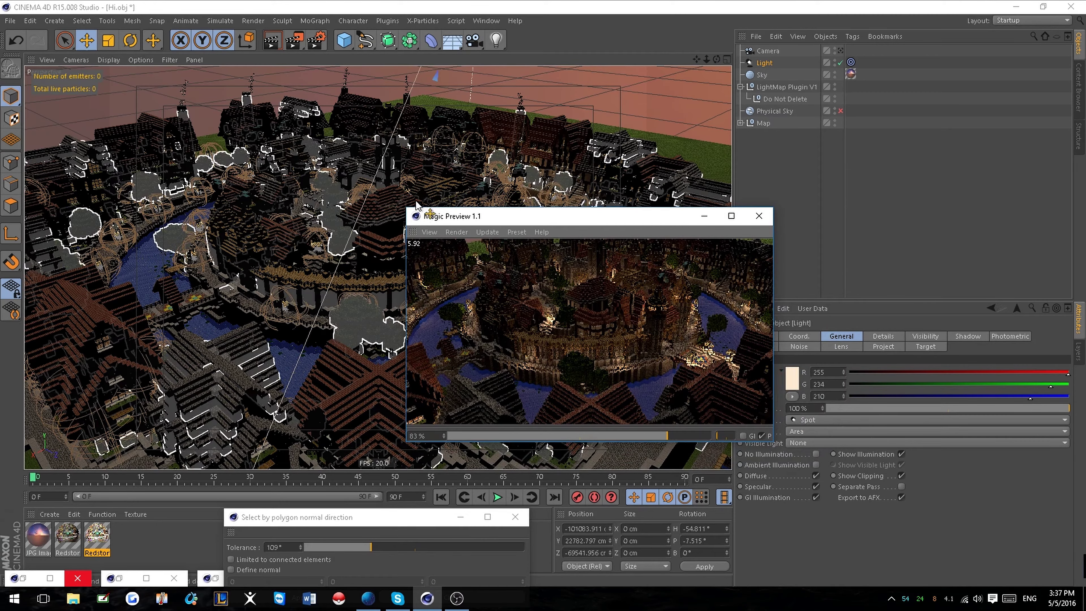
pyautogui.keyDown('alt'); pyautogui.moveTo(189, 317); pyautogui.dragTo(571, 171, button='middle'); pyautogui.keyUp('alt')
pyautogui.keyDown('alt'); pyautogui.moveTo(571, 172); pyautogui.dragTo(539, 192); pyautogui.keyUp('alt')
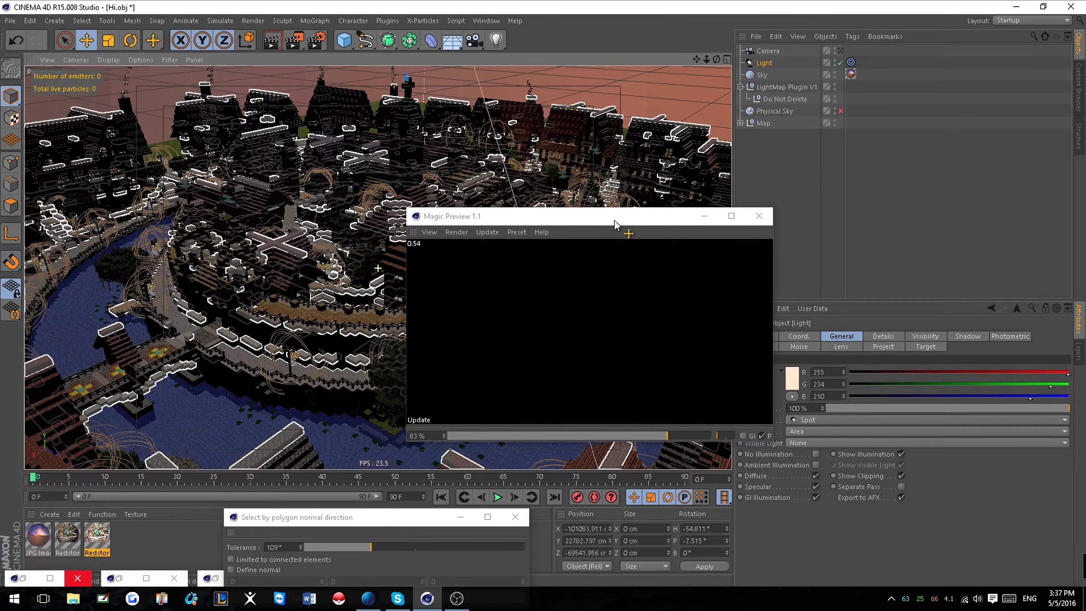
pyautogui.click(927, 338)
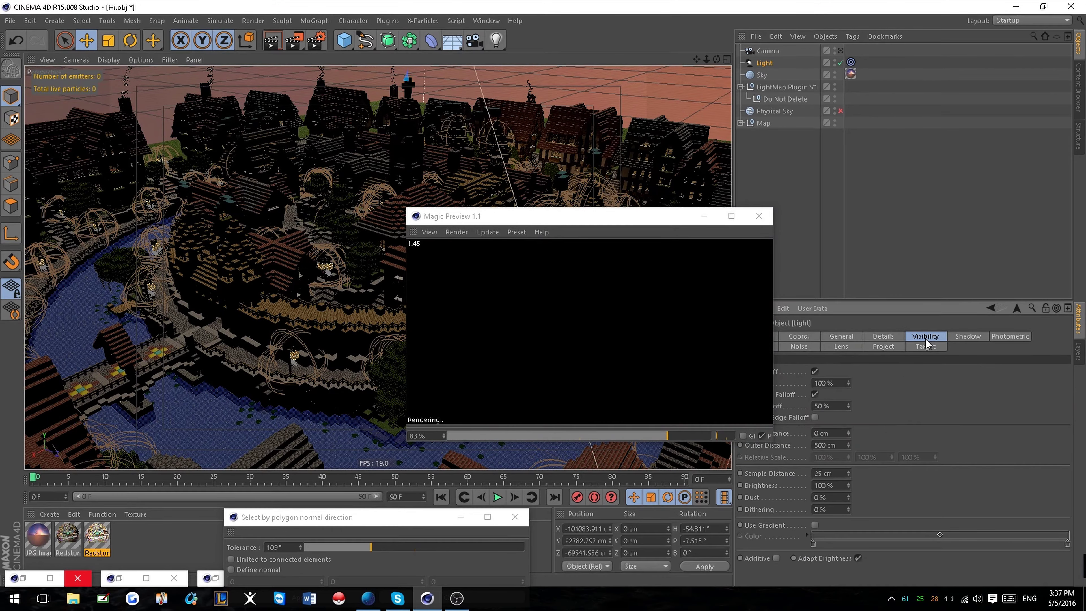
pyautogui.click(974, 337)
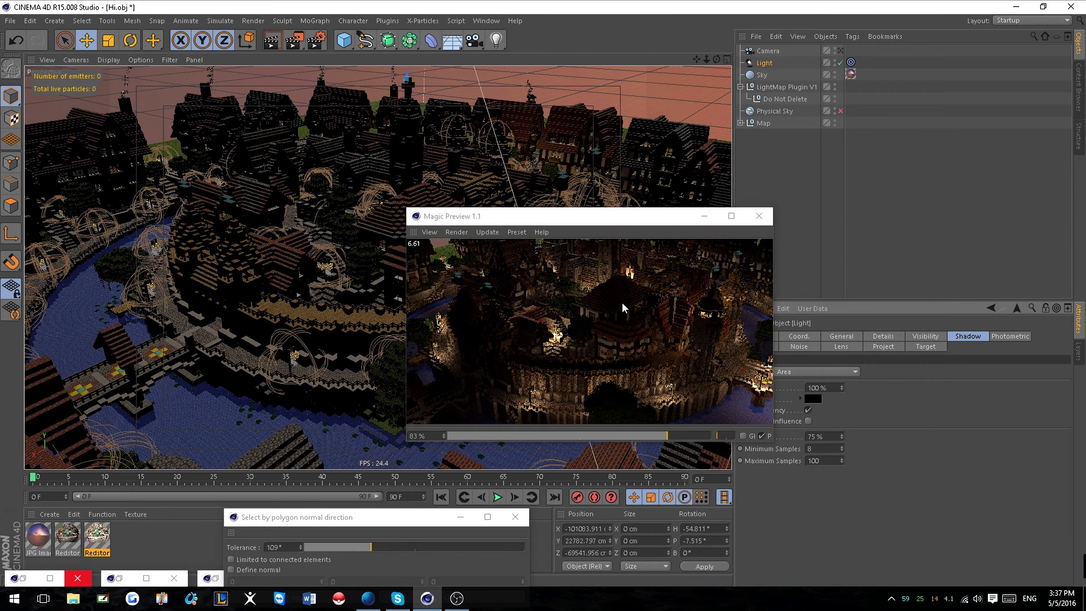
pyautogui.click(704, 216)
# Add a new omni light to the scene and set its shadow to Shadow Maps (Soft).
pyautogui.scroll(3, 492, 306)
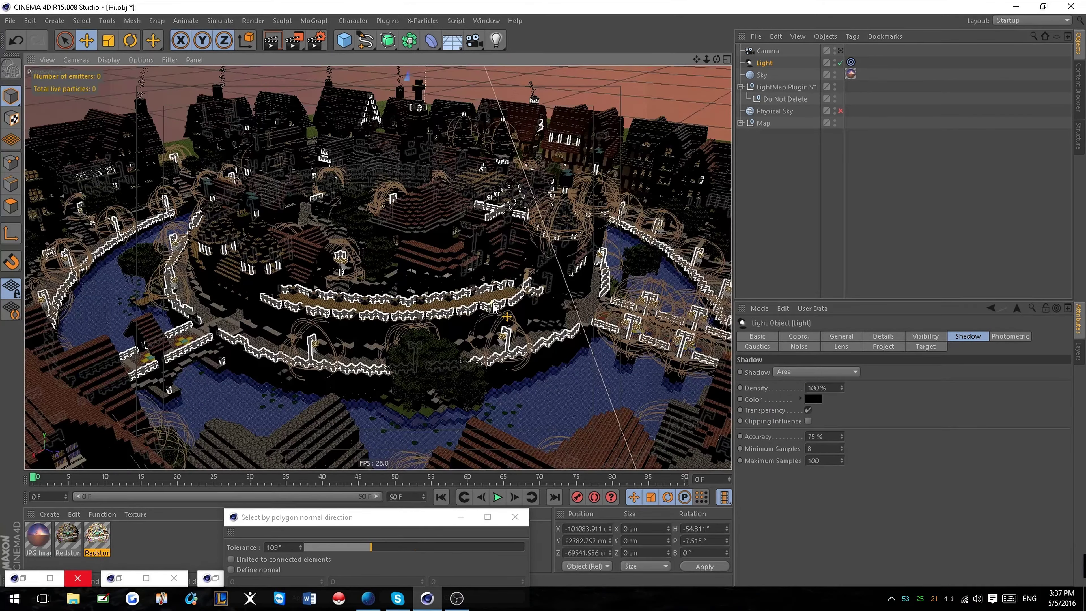
pyautogui.scroll(5, 494, 305)
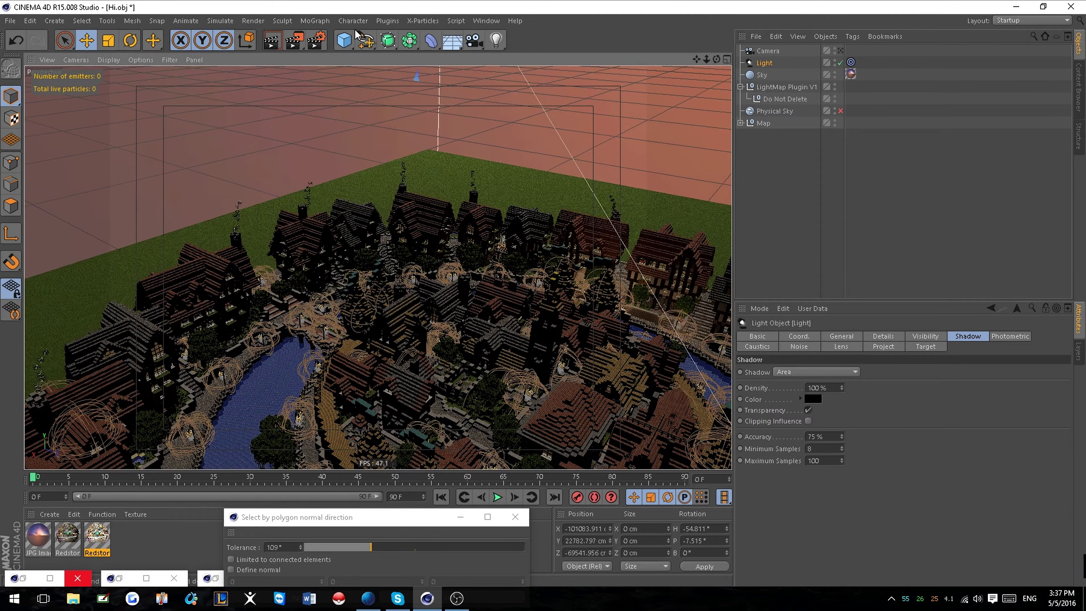
pyautogui.click(497, 42)
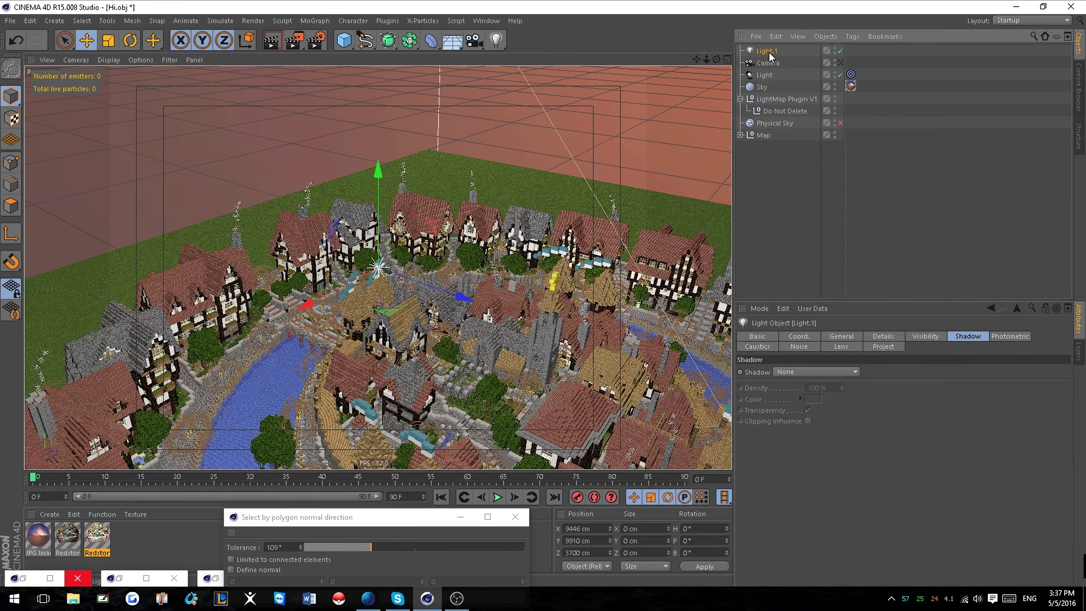
pyautogui.click(842, 337)
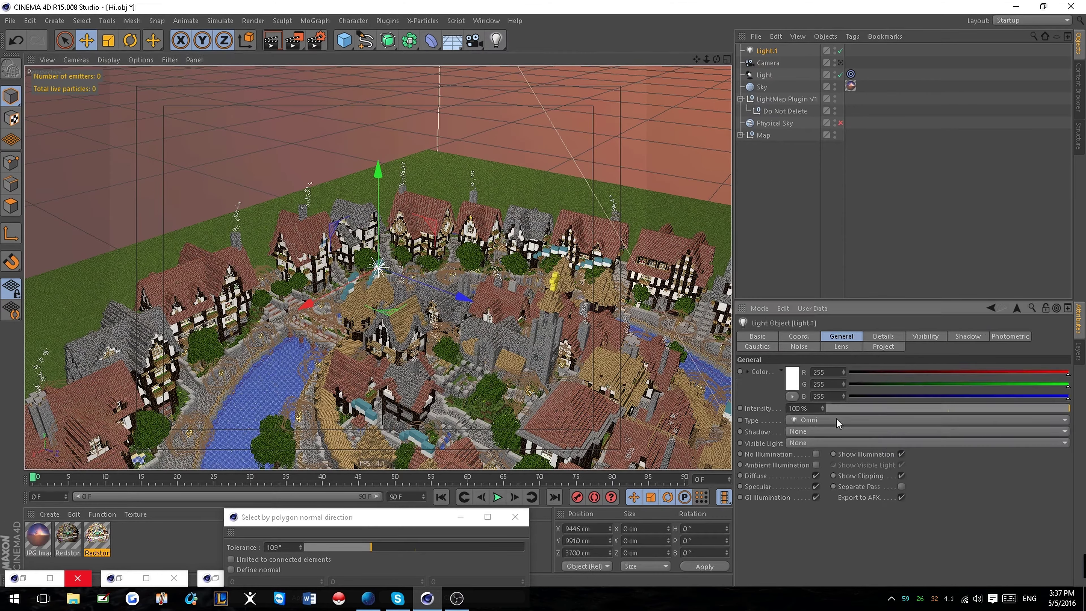
pyautogui.click(816, 432)
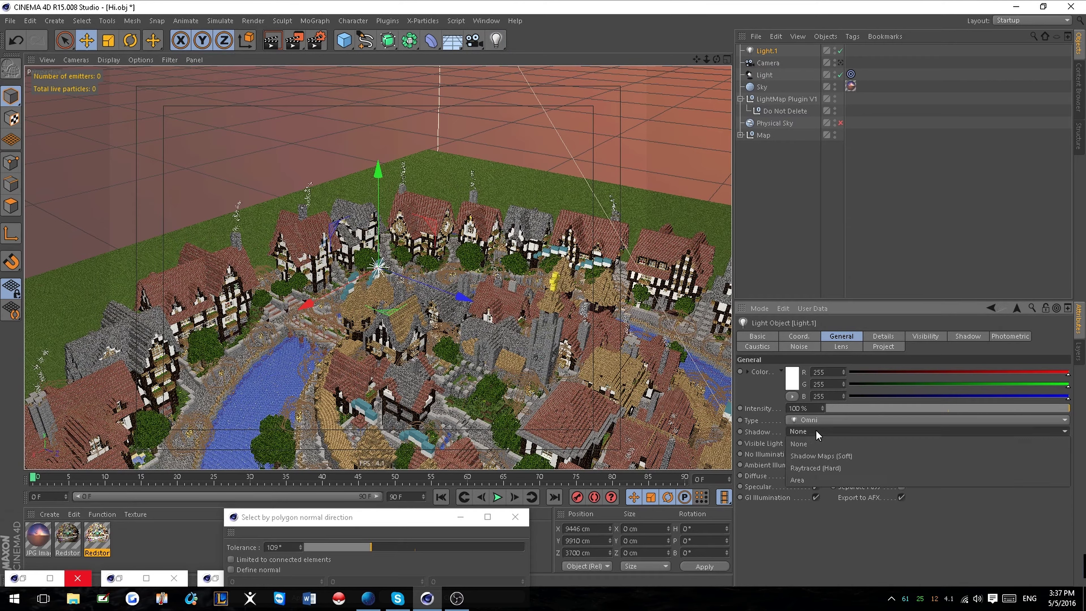
pyautogui.click(819, 455)
# Move the new omni light sideways over the town to about X 1621 cm and Z -5733 cm.
pyautogui.scroll(-2, 517, 315)
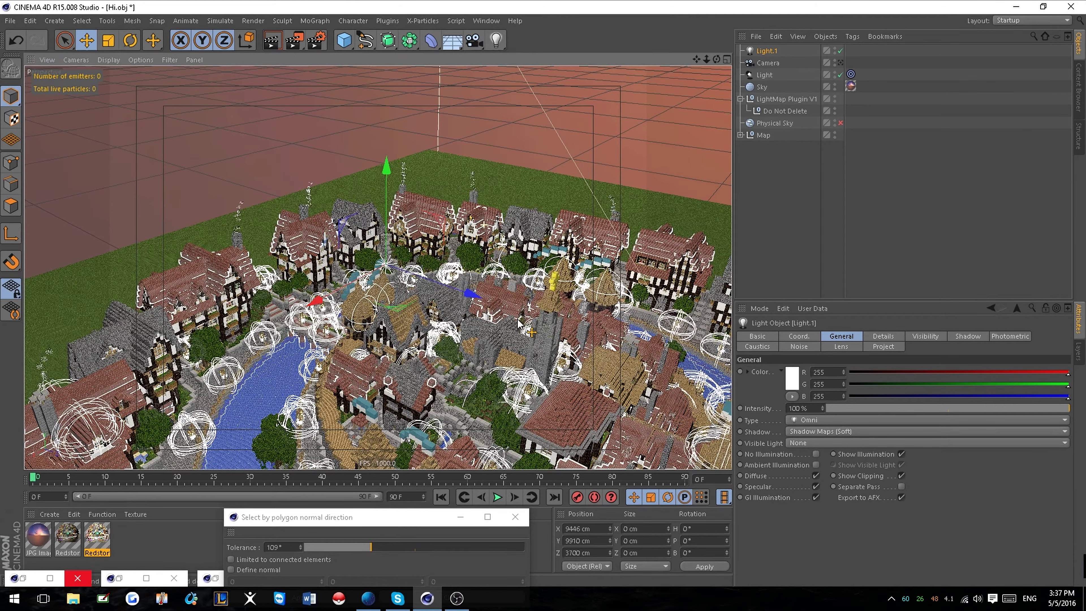
pyautogui.scroll(-2, 517, 311)
pyautogui.moveTo(707, 60); pyautogui.dragTo(158, 143)
pyautogui.moveTo(40, 138); pyautogui.dragTo(515, 96)
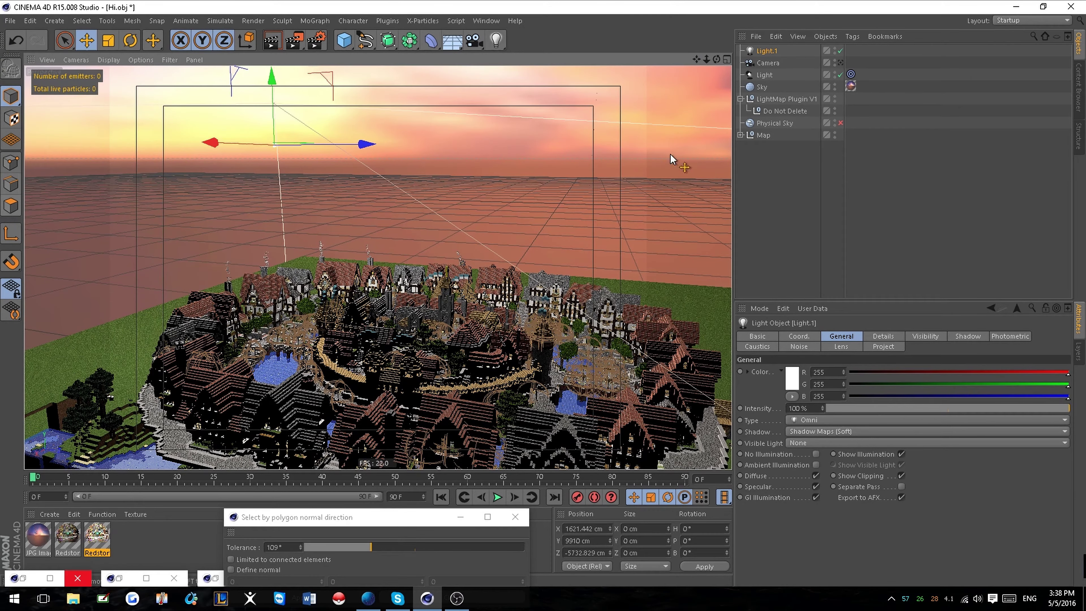
pyautogui.keyDown('alt'); pyautogui.moveTo(503, 356); pyautogui.dragTo(454, 338); pyautogui.keyUp('alt')
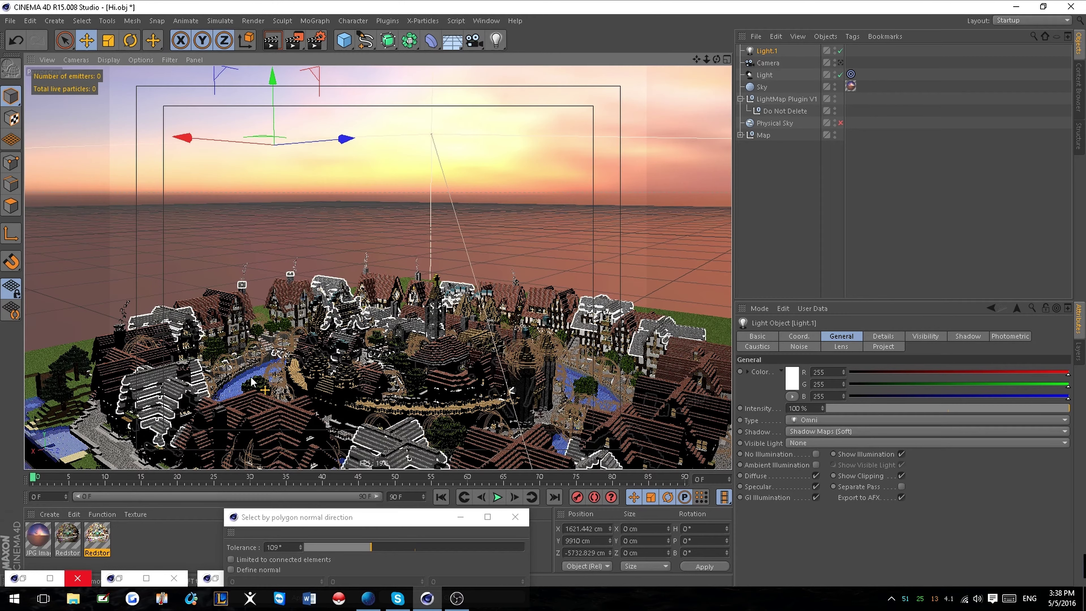
# Check the sky material's color and basic properties, and give the omni light a peach color of RGB 255, 181, 143 sampled from the sunset.
pyautogui.moveTo(30, 538); pyautogui.dragTo(407, 247)
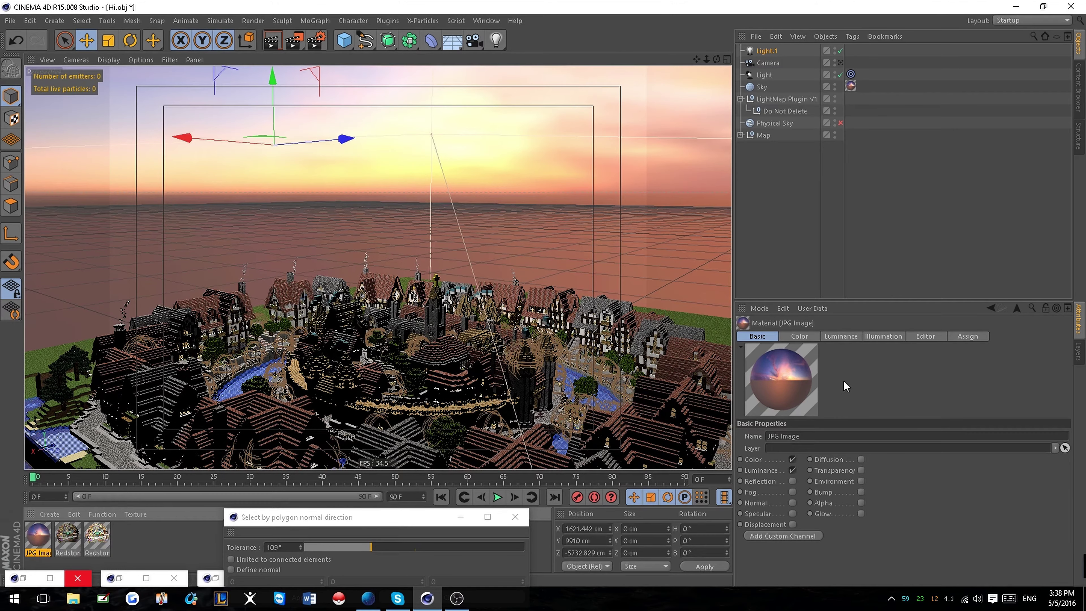
pyautogui.click(799, 337)
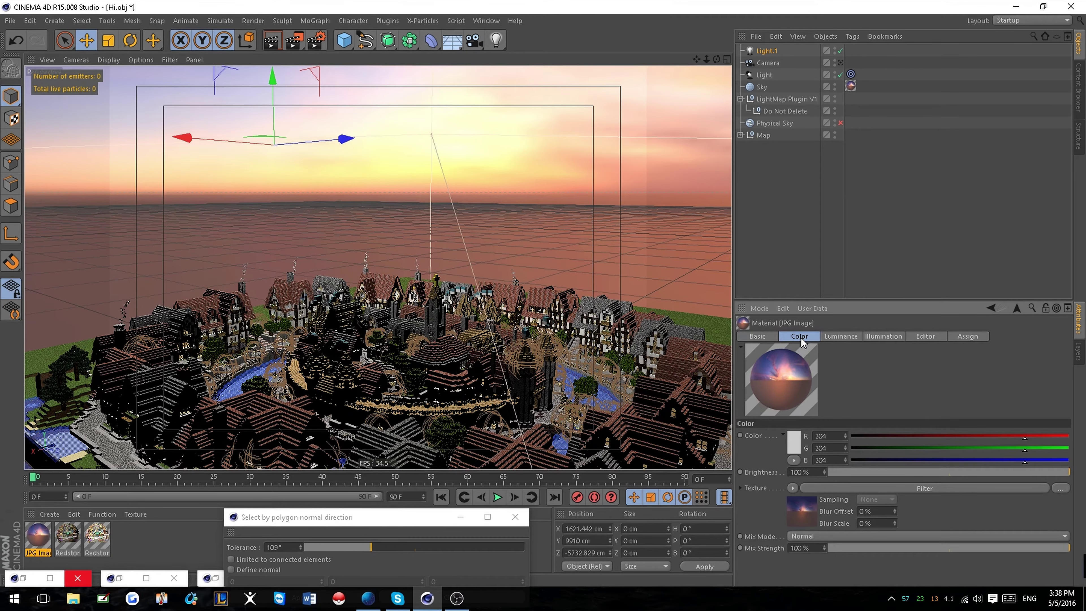
pyautogui.click(758, 337)
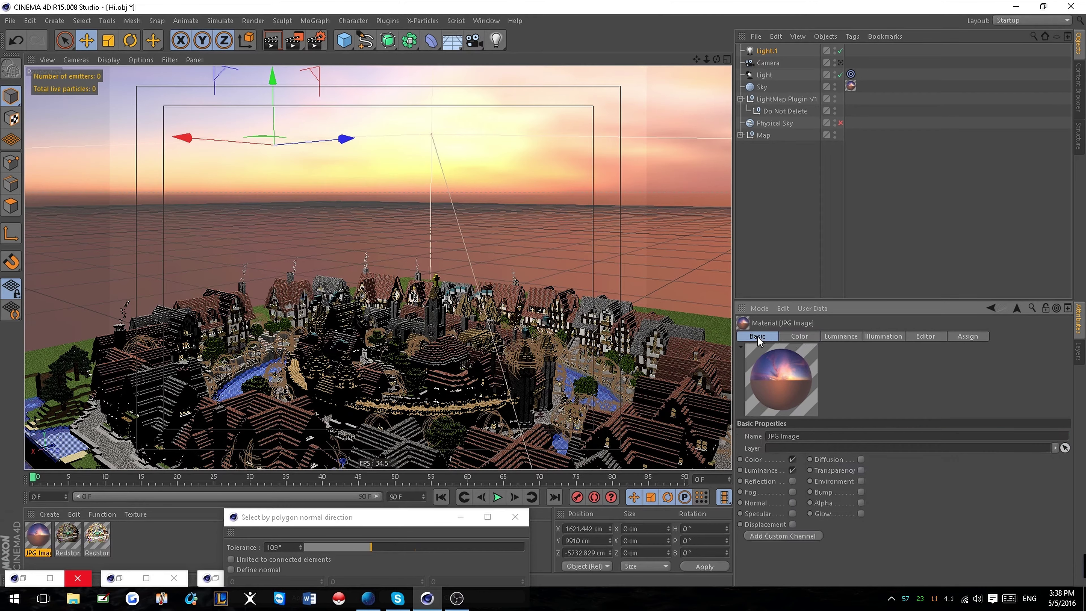
pyautogui.click(866, 257)
pyautogui.click(772, 50)
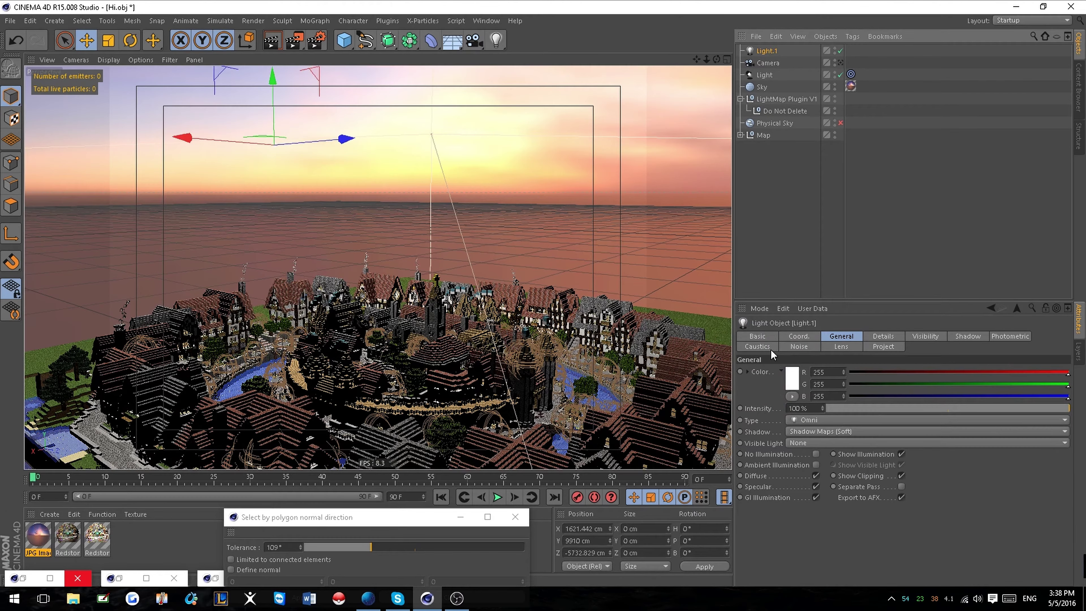
pyautogui.click(792, 378)
pyautogui.click(791, 419)
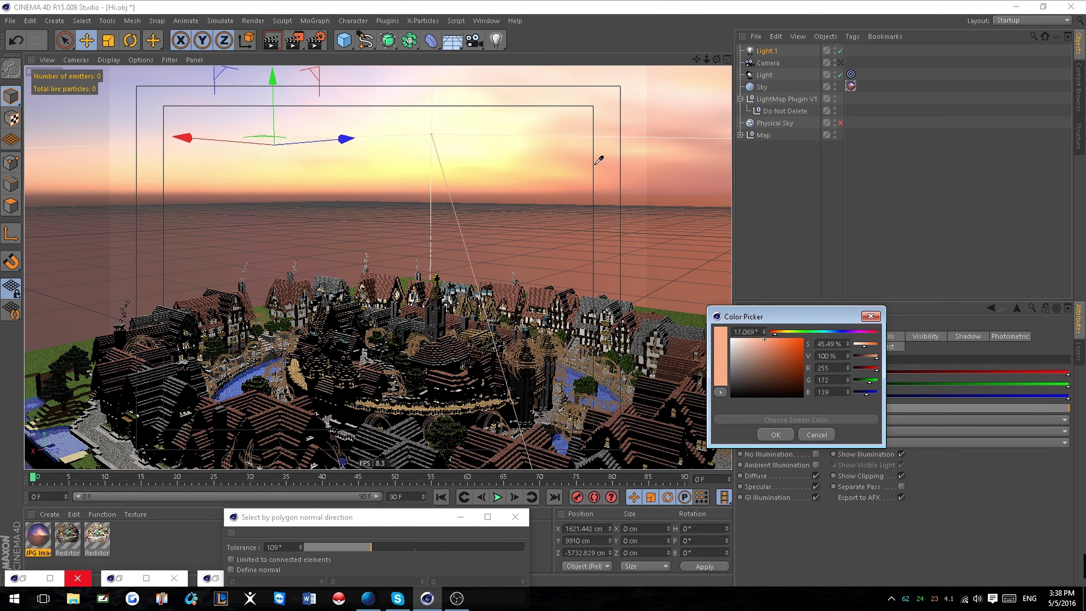
pyautogui.click(583, 156)
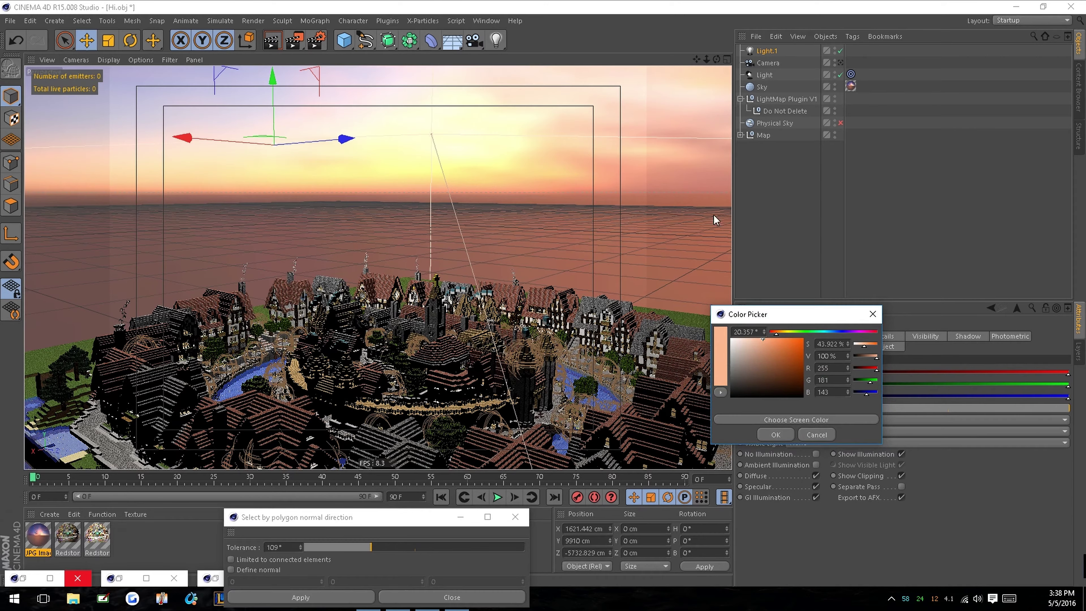
pyautogui.click(784, 435)
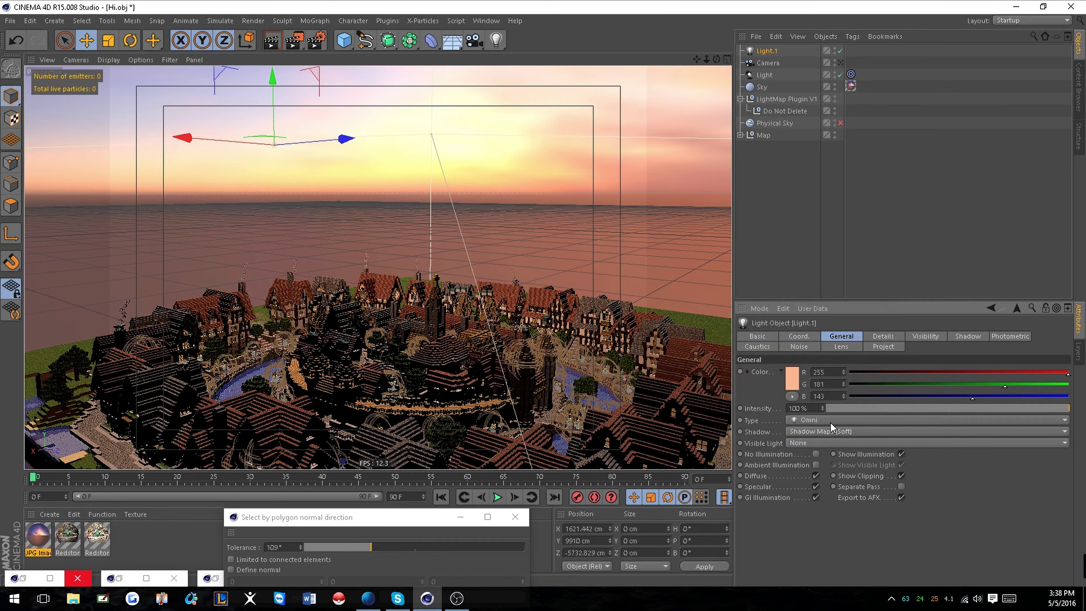
# Set the omni light's falloff to Inverse Square (Physically Accurate).
pyautogui.click(892, 336)
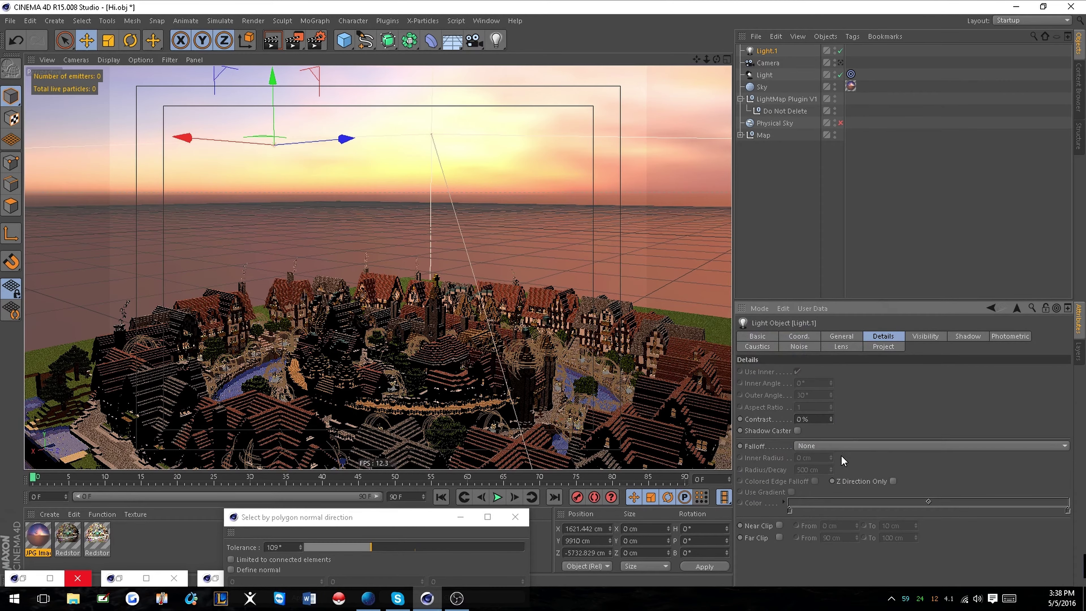
pyautogui.click(841, 447)
pyautogui.click(842, 470)
pyautogui.scroll(-2, 385, 262)
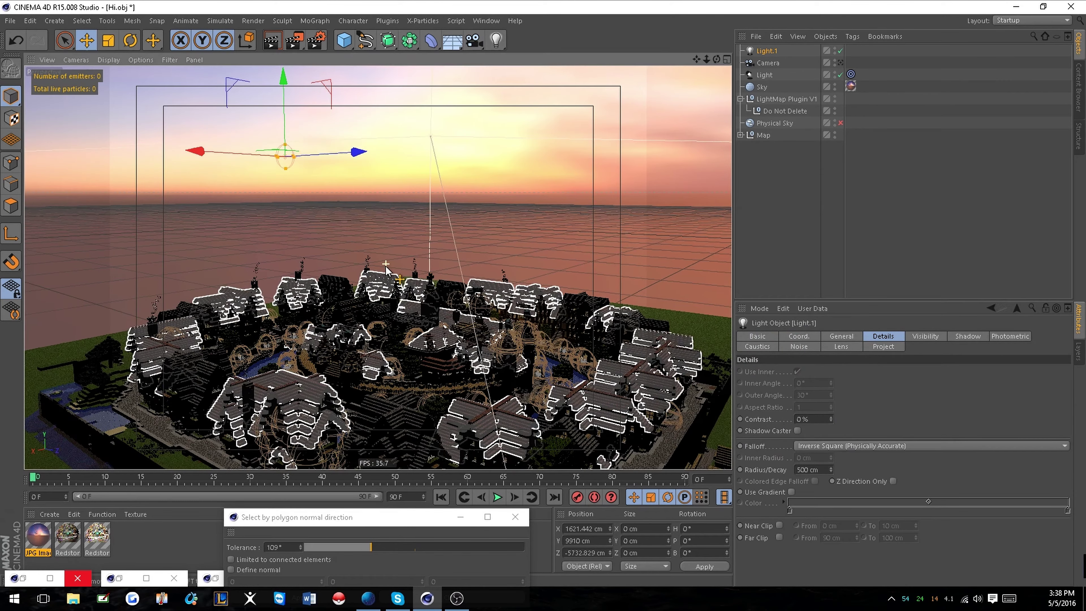
pyautogui.scroll(-1, 335, 221)
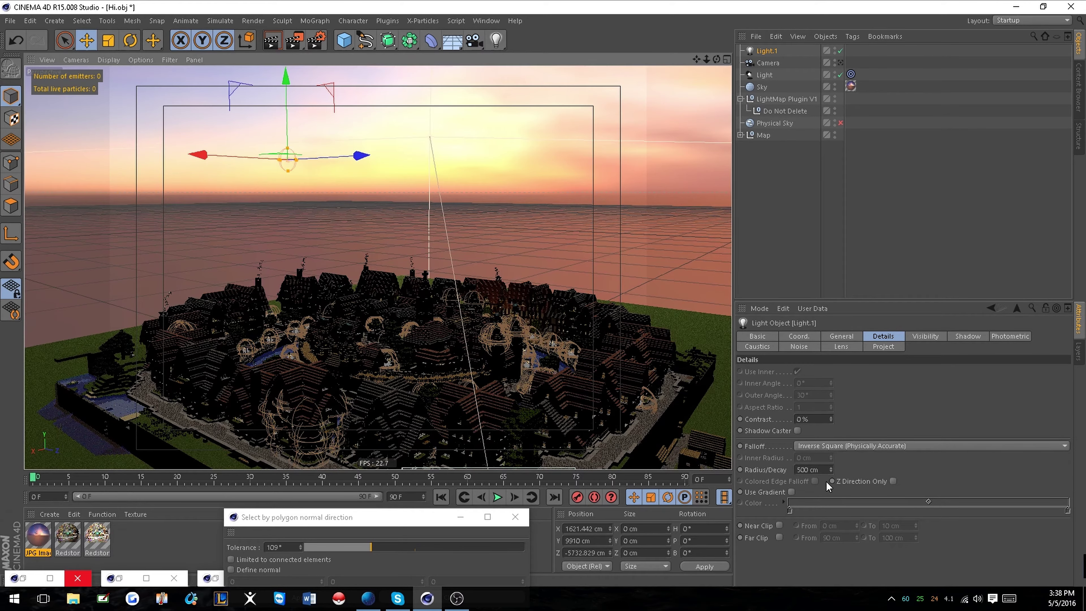
# Increase the omni light's falloff Radius/Decay to 18000 cm so it reaches the town.
pyautogui.click(804, 470)
pyautogui.write('0')
pyautogui.press('Return')
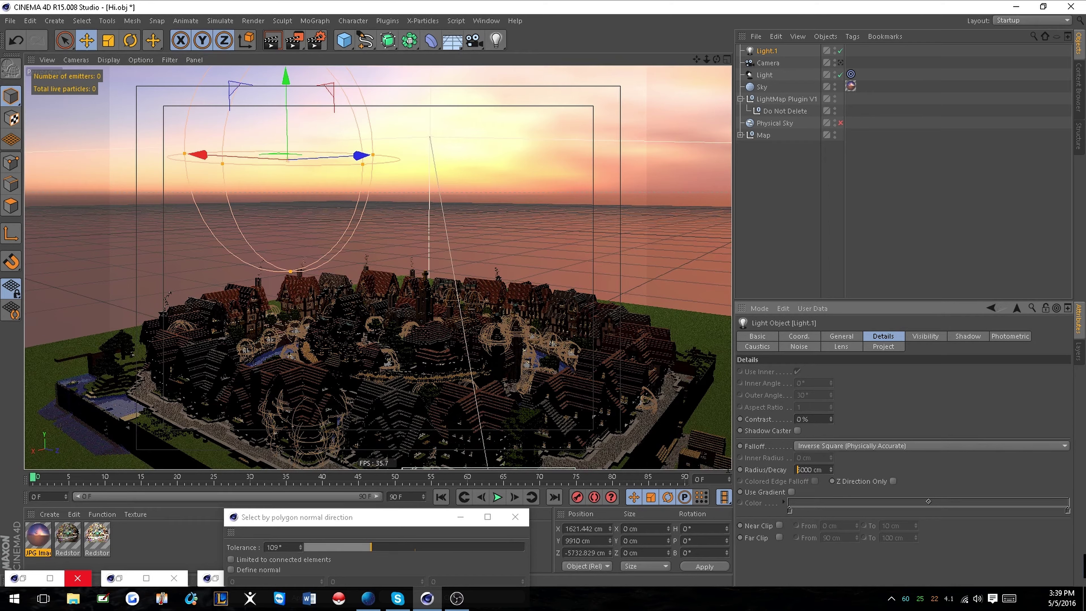
pyautogui.click(722, 462)
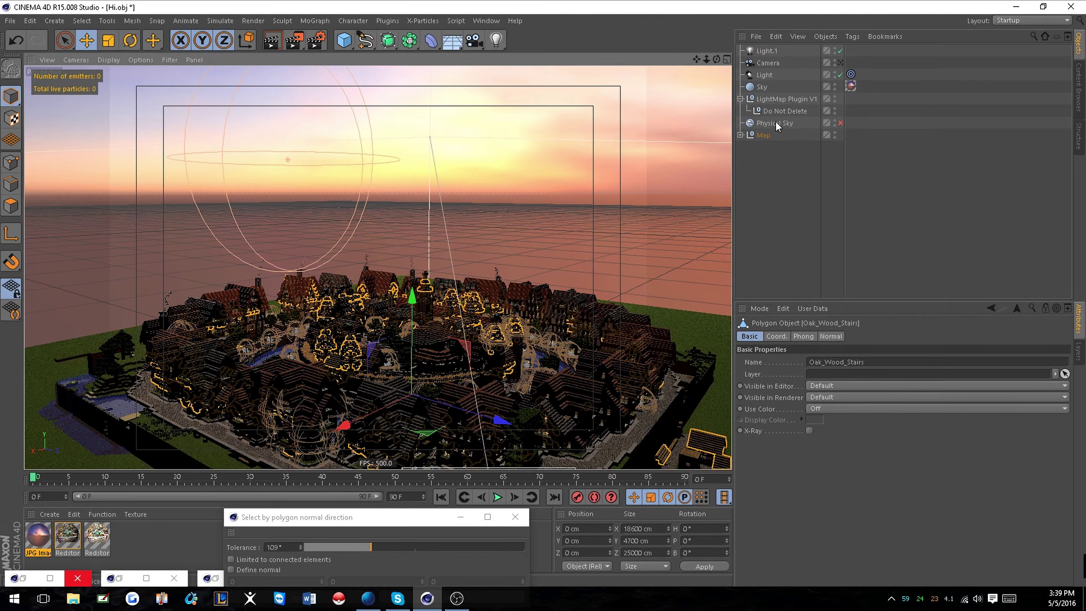
pyautogui.click(767, 51)
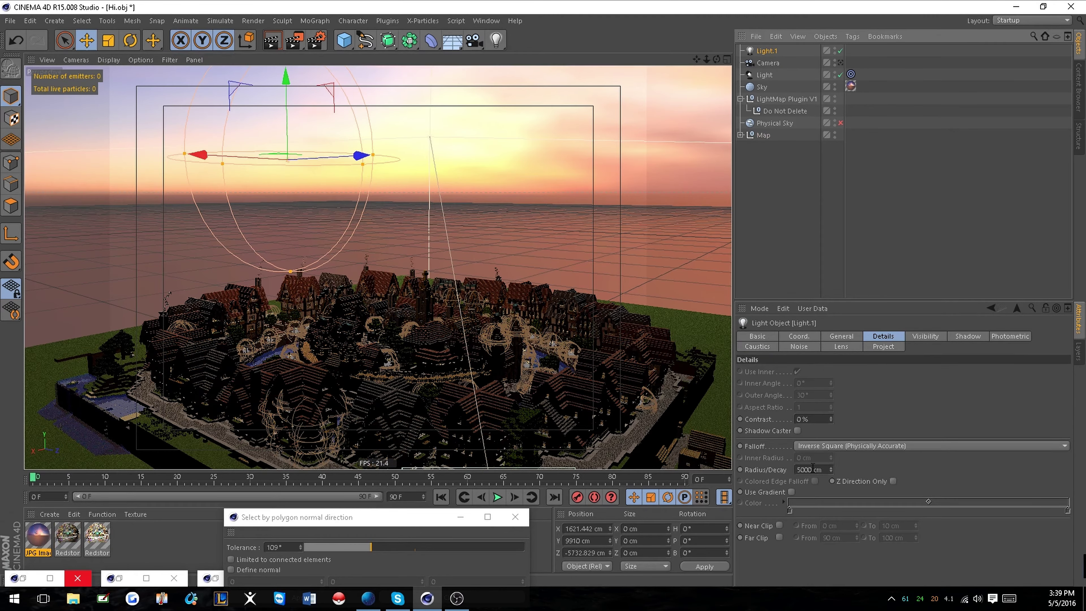
pyautogui.click(798, 469)
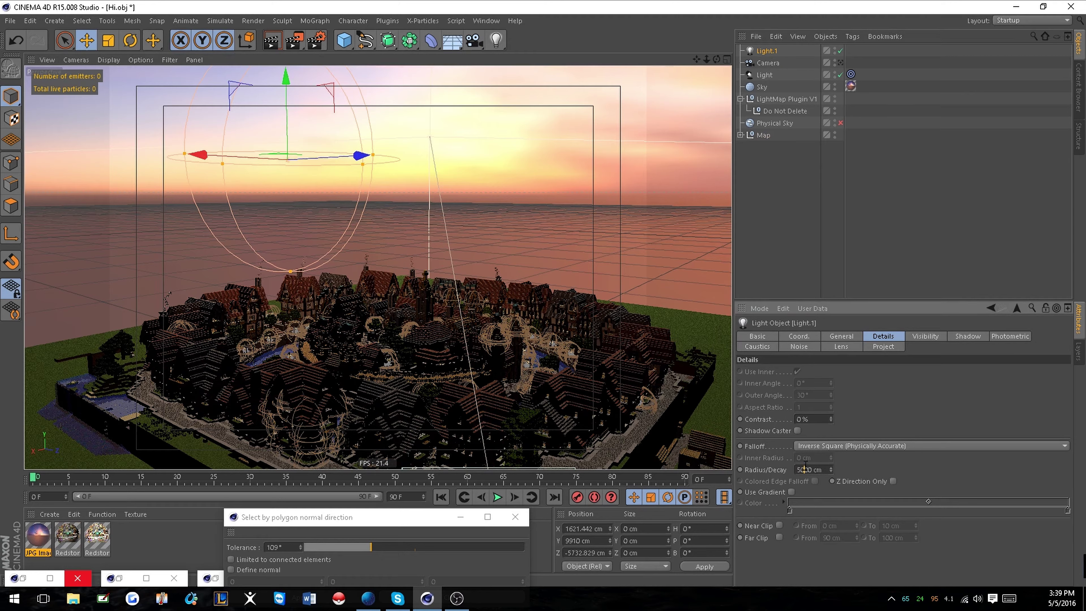
pyautogui.write('8')
pyautogui.press('Return')
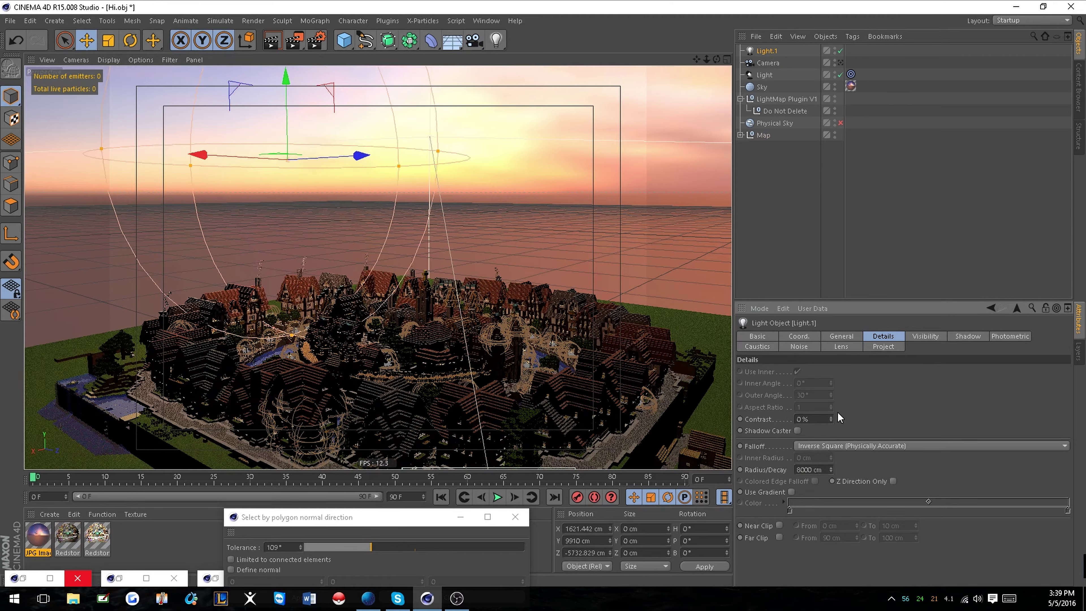
pyautogui.scroll(-1, 492, 337)
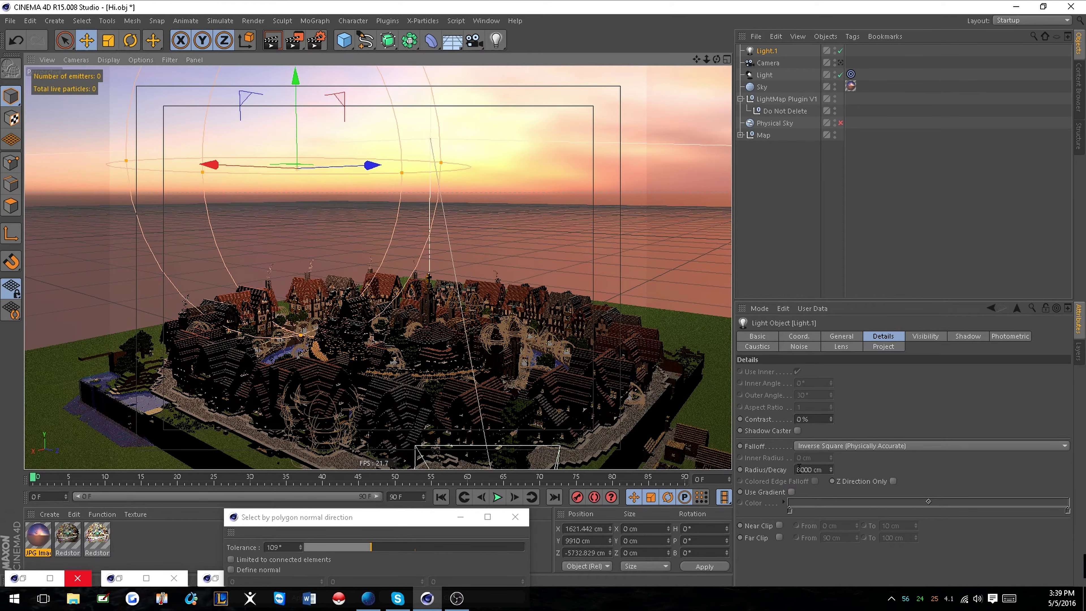
pyautogui.click(799, 470)
pyautogui.press('Return')
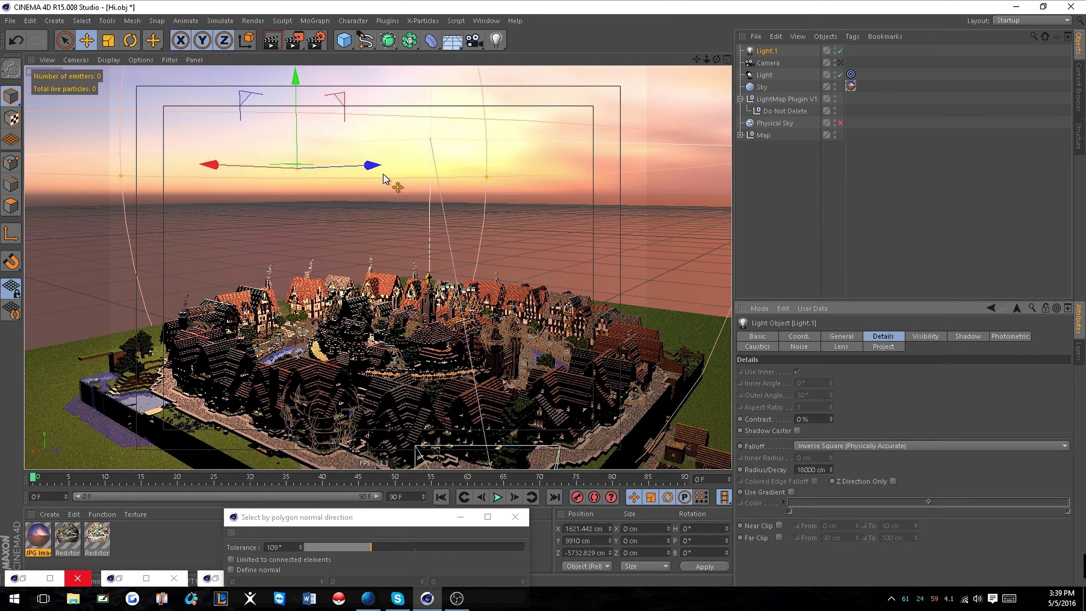
# Reposition the omni light above the town at about Y 21542 cm and Z 1221 cm.
pyautogui.click(449, 176)
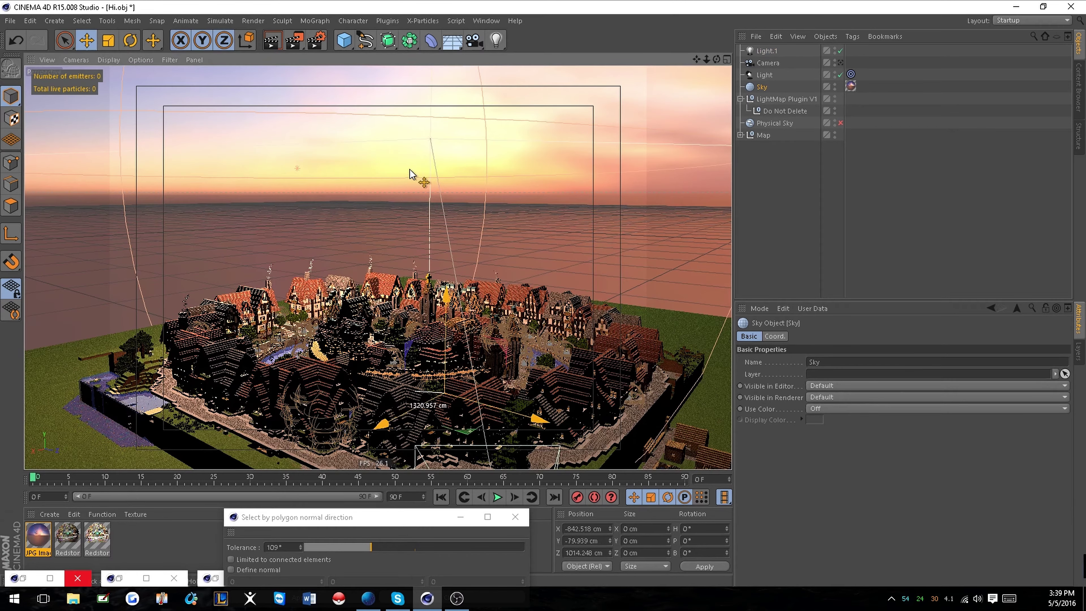
pyautogui.click(768, 52)
pyautogui.moveTo(296, 105); pyautogui.dragTo(322, 54)
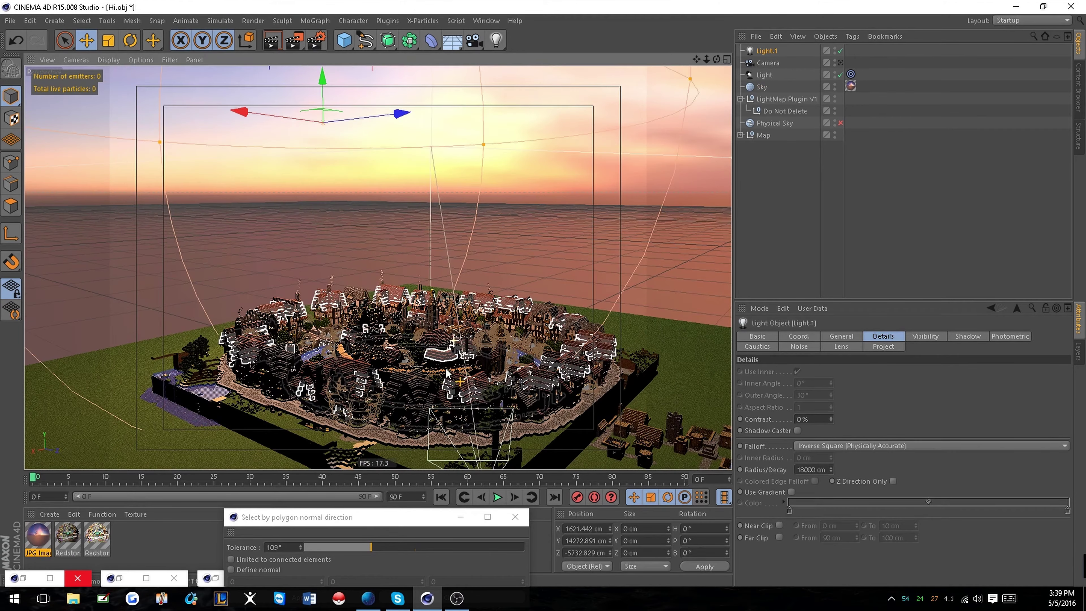
pyautogui.keyDown('alt'); pyautogui.moveTo(478, 245); pyautogui.dragTo(445, 261); pyautogui.keyUp('alt')
pyautogui.moveTo(423, 195); pyautogui.dragTo(510, 231)
pyautogui.moveTo(435, 102); pyautogui.dragTo(485, 11)
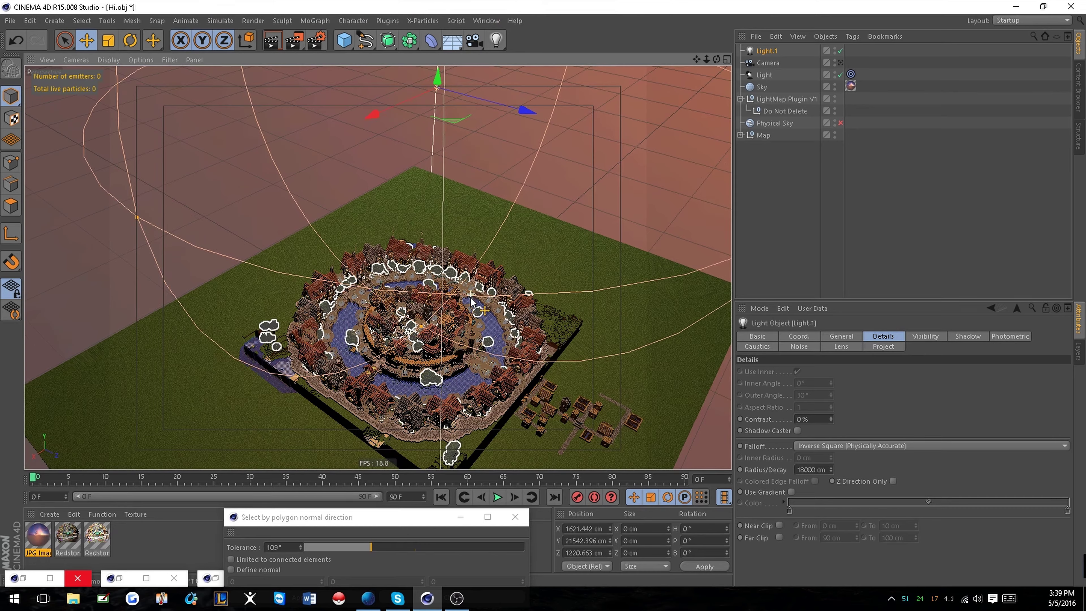
# Raise the omni light further to about Y 24902 cm and frame the whole town from a lower angle.
pyautogui.scroll(-1, 471, 298)
pyautogui.moveTo(697, 62); pyautogui.dragTo(653, 70)
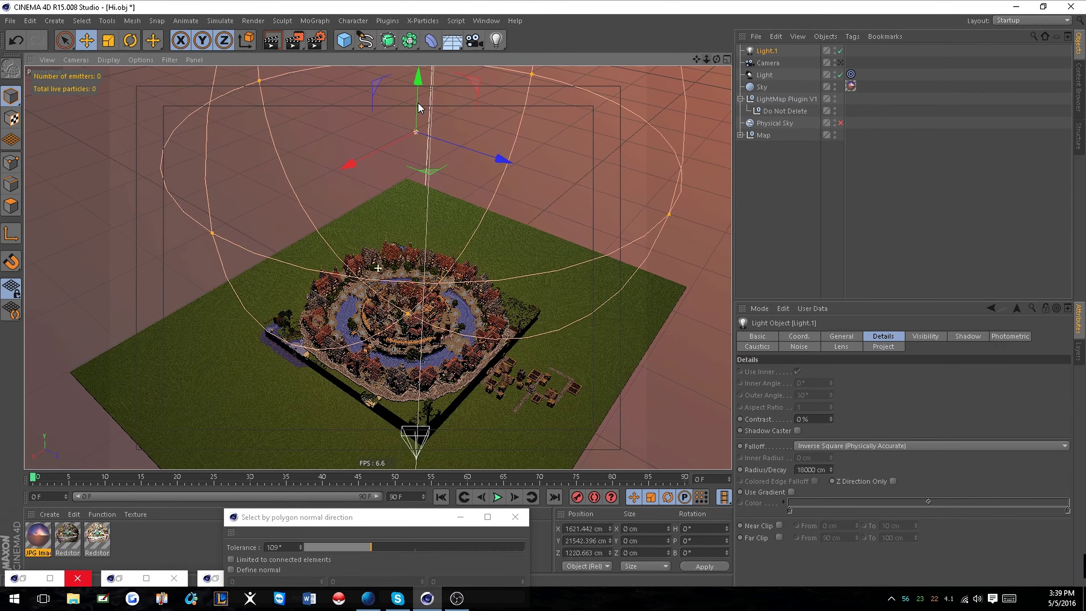
pyautogui.moveTo(417, 102); pyautogui.dragTo(419, 58)
pyautogui.keyDown('alt'); pyautogui.moveTo(536, 382); pyautogui.dragTo(400, 247); pyautogui.keyUp('alt')
pyautogui.keyDown('alt'); pyautogui.moveTo(427, 132); pyautogui.dragTo(536, 433); pyautogui.keyUp('alt')
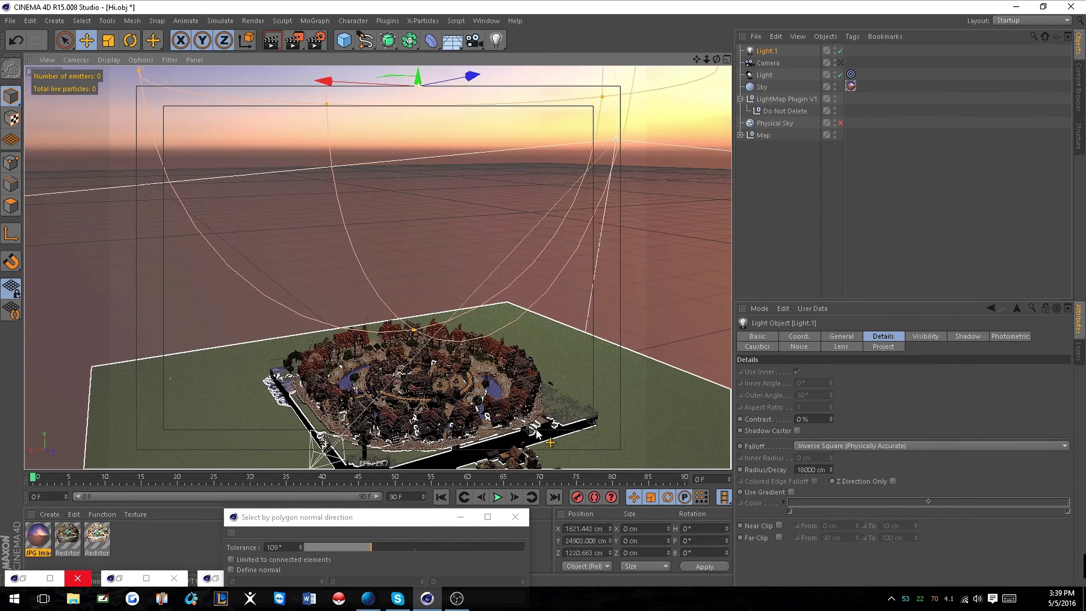
pyautogui.keyDown('alt'); pyautogui.moveTo(499, 398); pyautogui.dragTo(537, 343, button='middle'); pyautogui.keyUp('alt')
pyautogui.keyDown('alt'); pyautogui.moveTo(443, 367); pyautogui.dragTo(525, 389, button='right'); pyautogui.keyUp('alt')
# Set the omni light's intensity to 100% and turn on its Ambient Illumination.
pyautogui.click(844, 339)
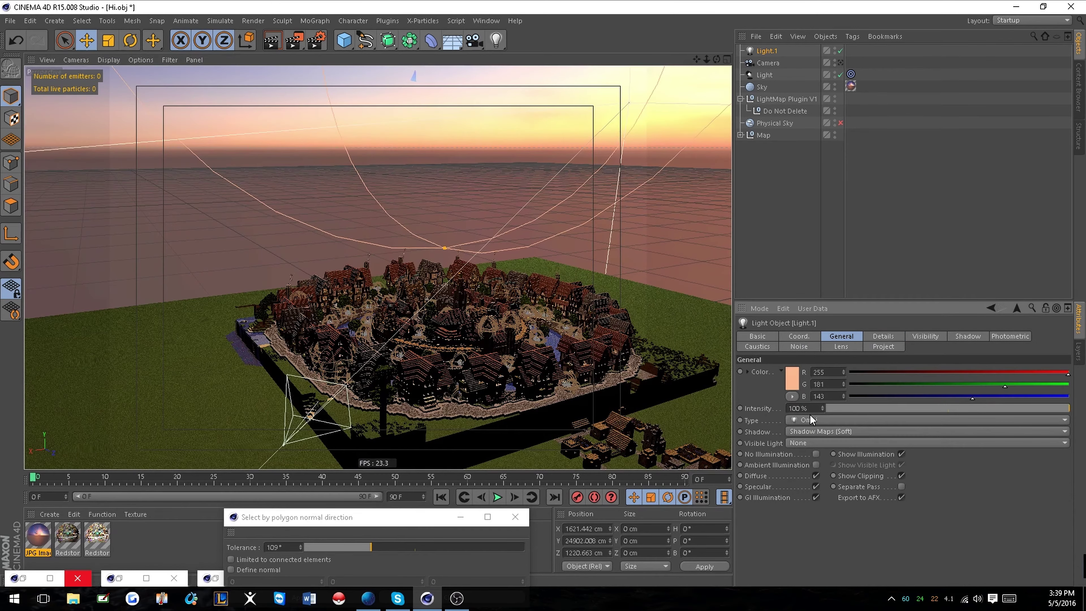
pyautogui.moveTo(822, 407); pyautogui.dragTo(826, 371)
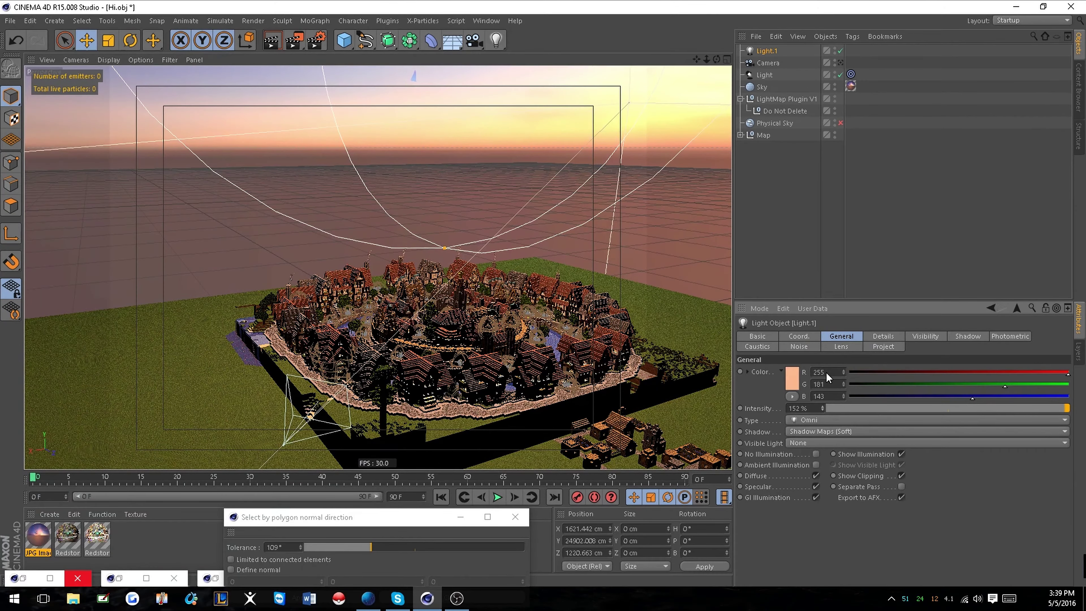
pyautogui.doubleClick(799, 409)
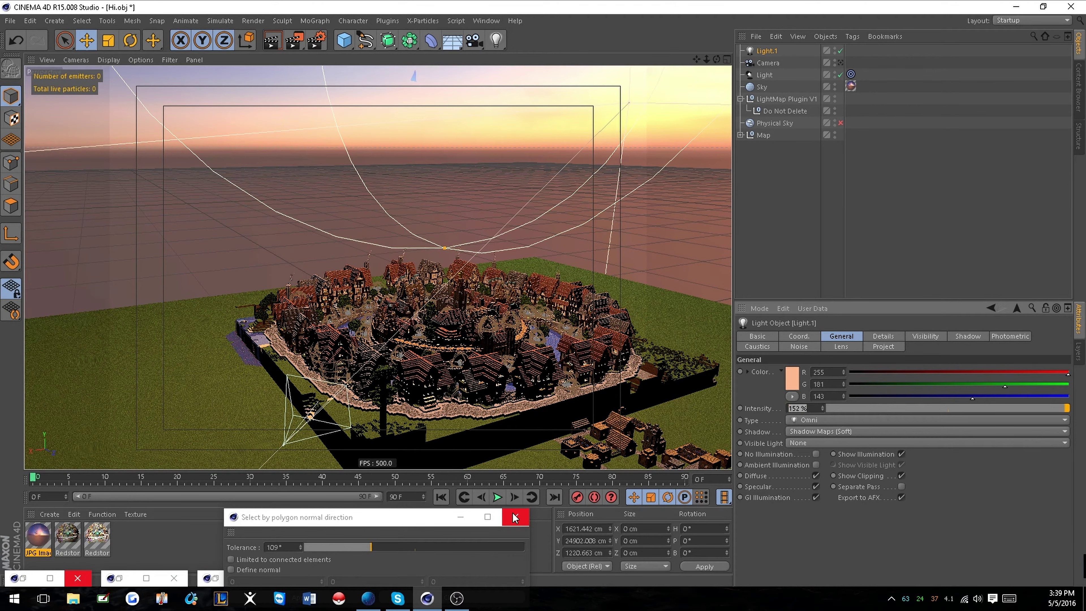
pyautogui.write('100')
pyautogui.press('Return')
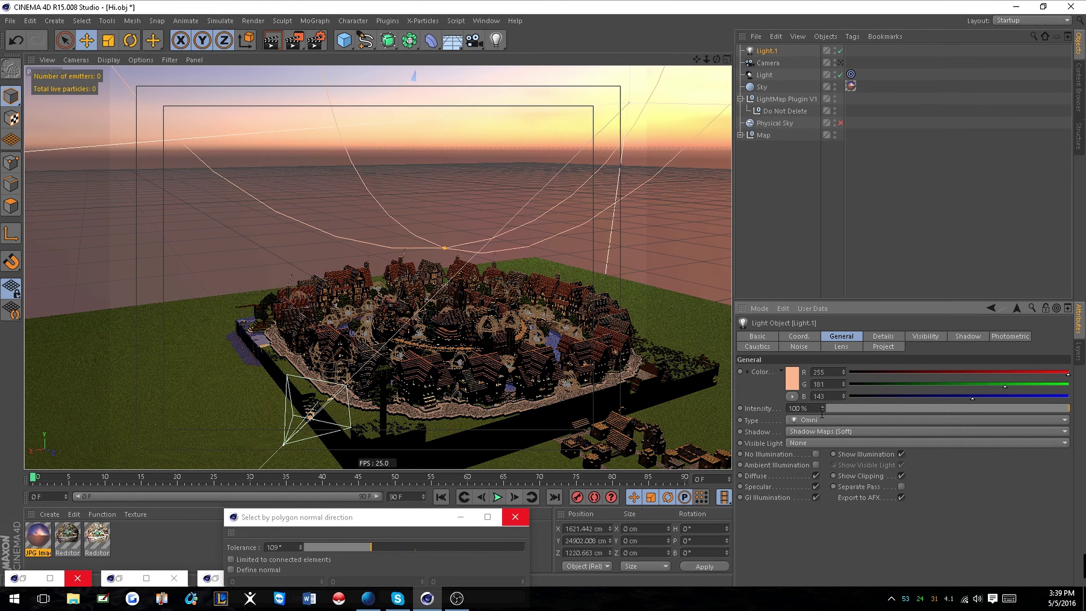
pyautogui.click(817, 464)
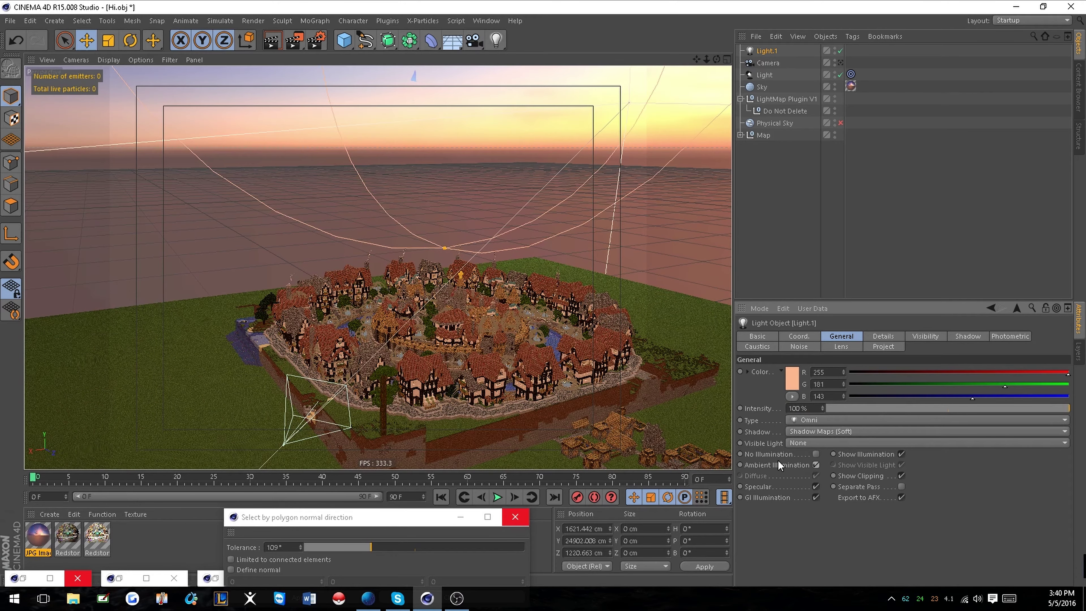
# Darken the omni light's peach color to RGB 223, 167, 138.
pyautogui.scroll(5, 517, 354)
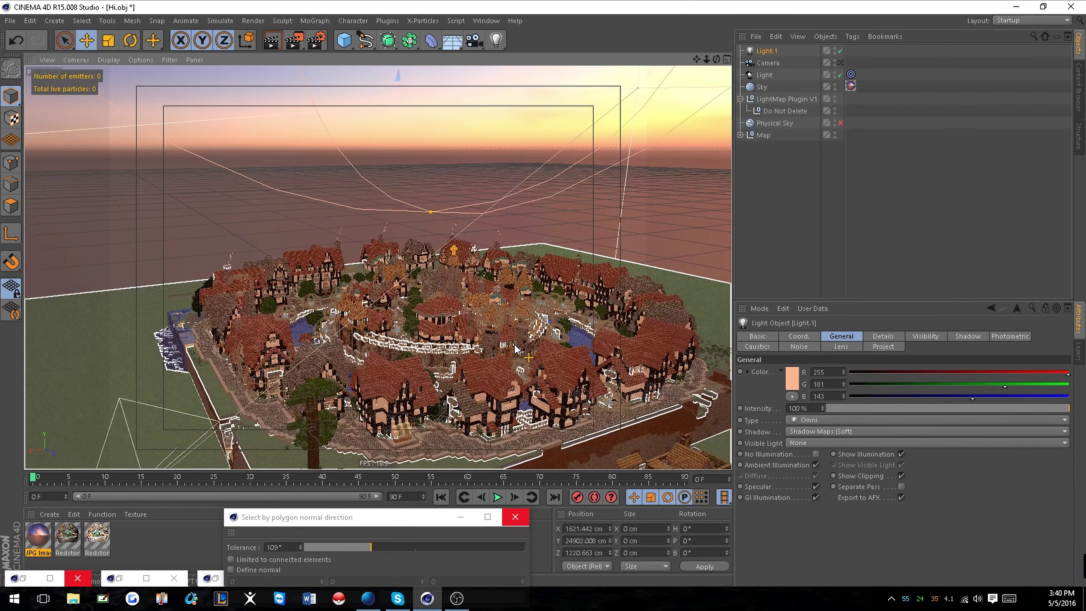
pyautogui.scroll(3, 518, 353)
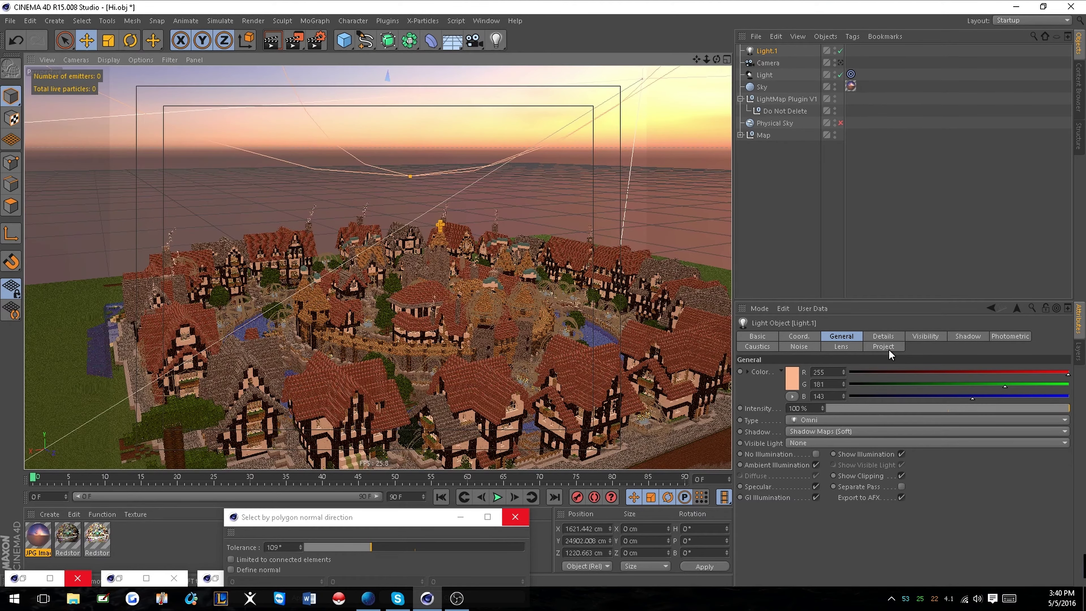
pyautogui.click(929, 337)
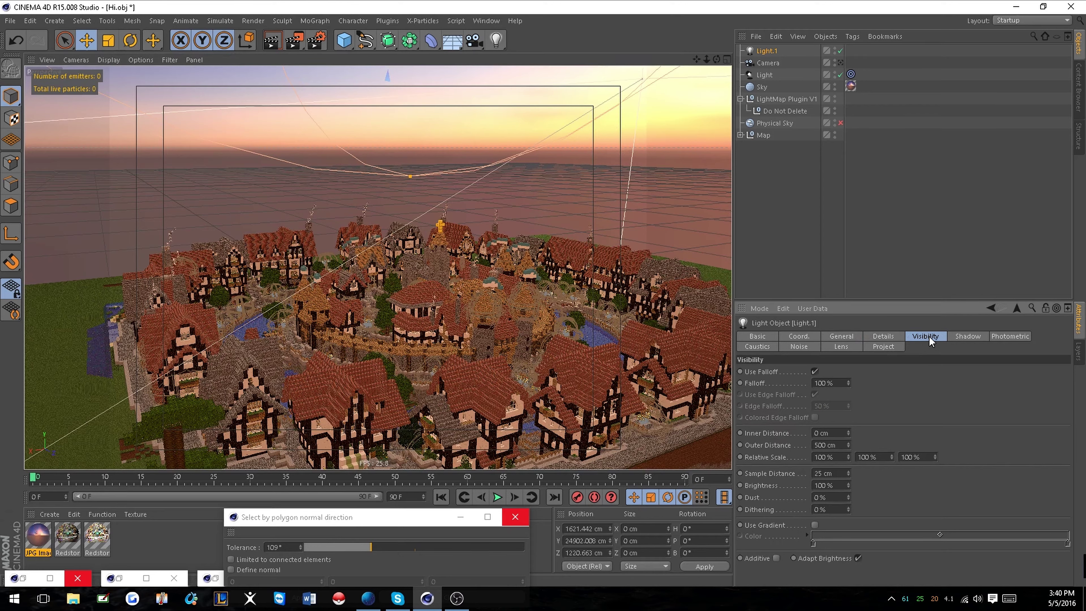
pyautogui.click(841, 337)
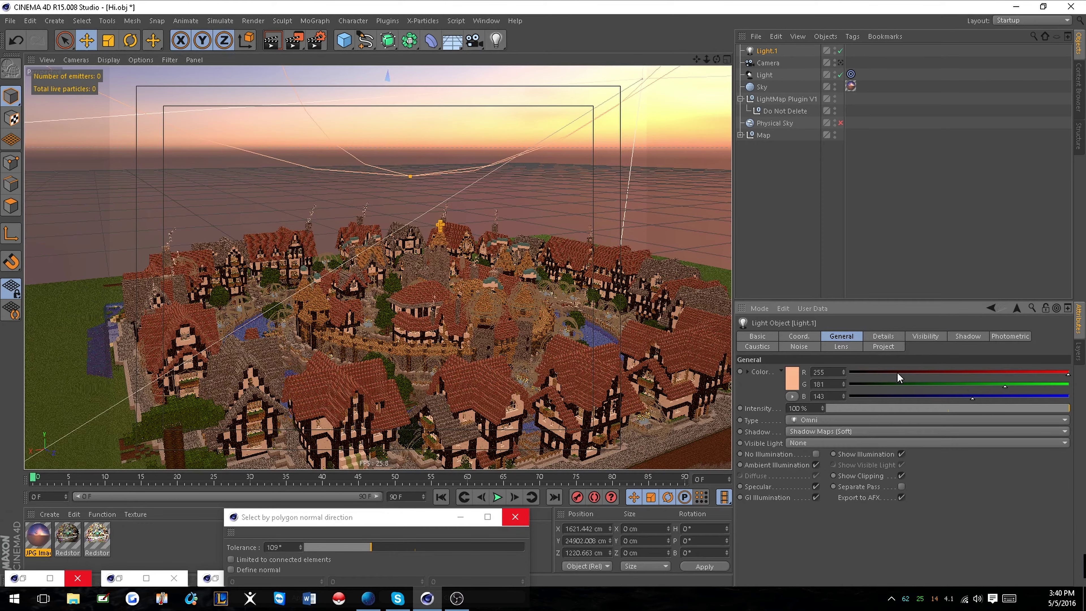
pyautogui.click(795, 385)
pyautogui.moveTo(755, 338); pyautogui.dragTo(751, 343)
pyautogui.click(768, 432)
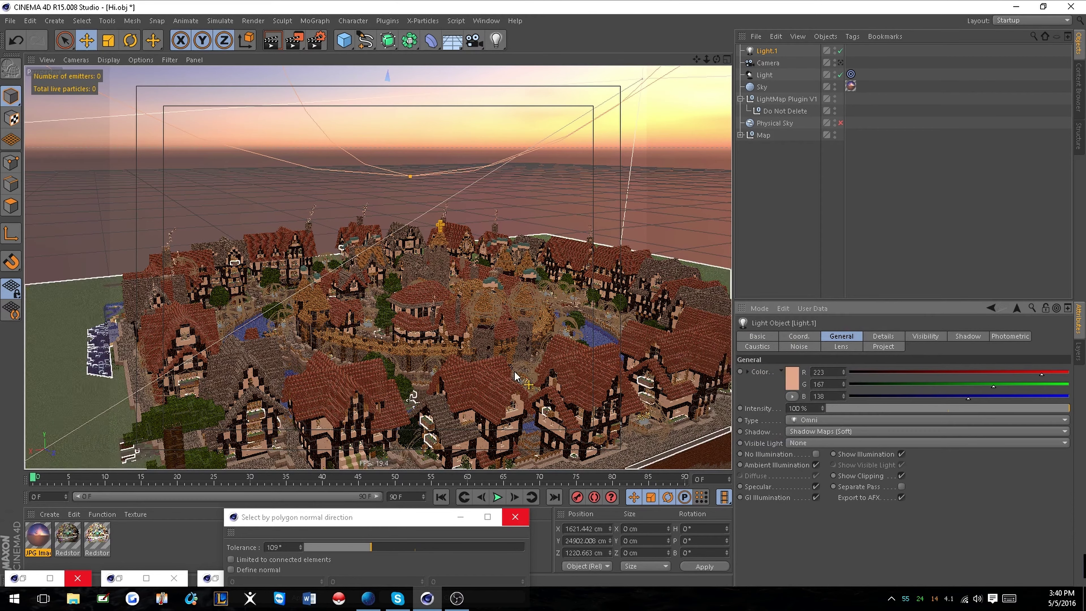
# Restore and close the minimized Content Browser and Render Settings windows.
pyautogui.click(23, 578)
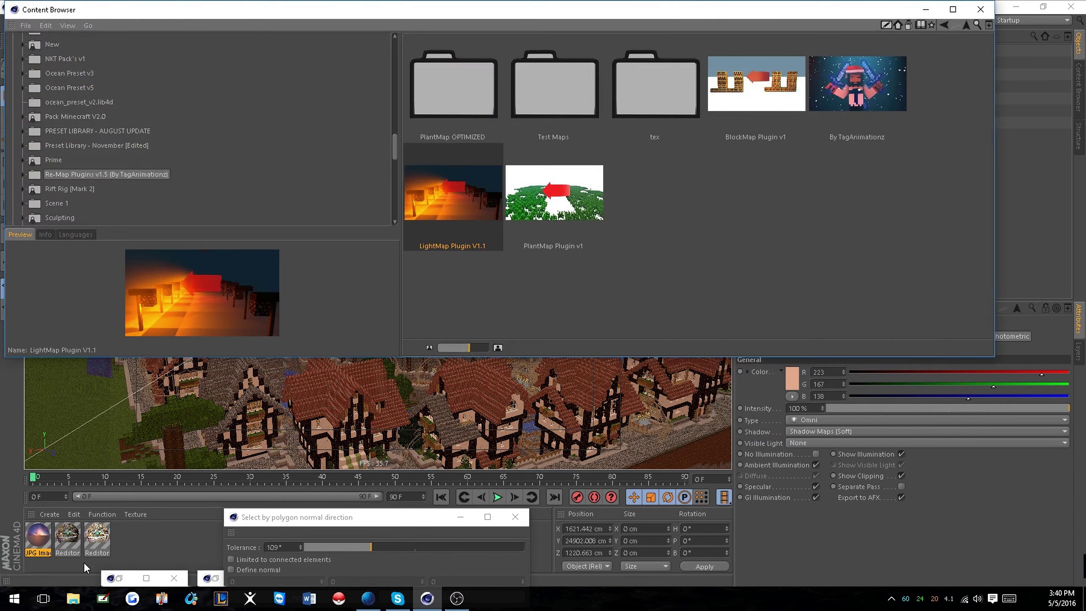
pyautogui.click(982, 10)
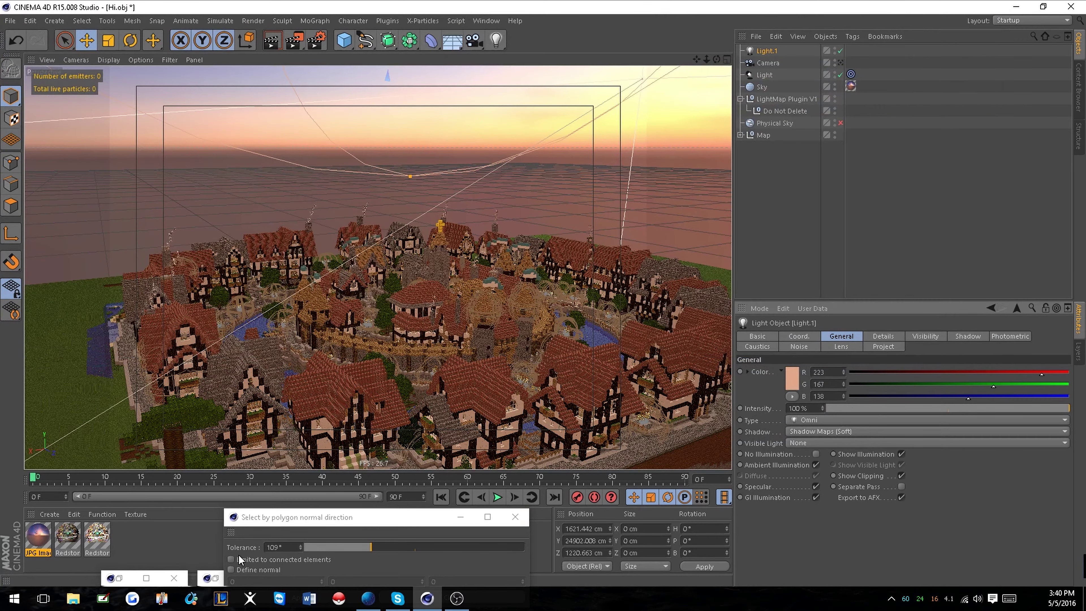
pyautogui.click(212, 579)
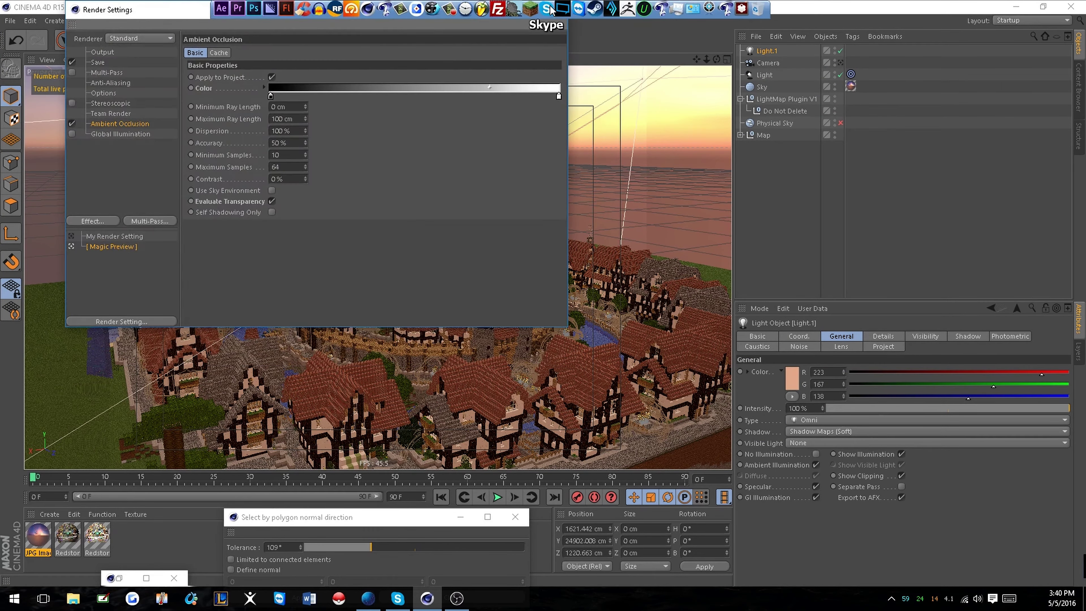
pyautogui.click(554, 9)
pyautogui.click(128, 574)
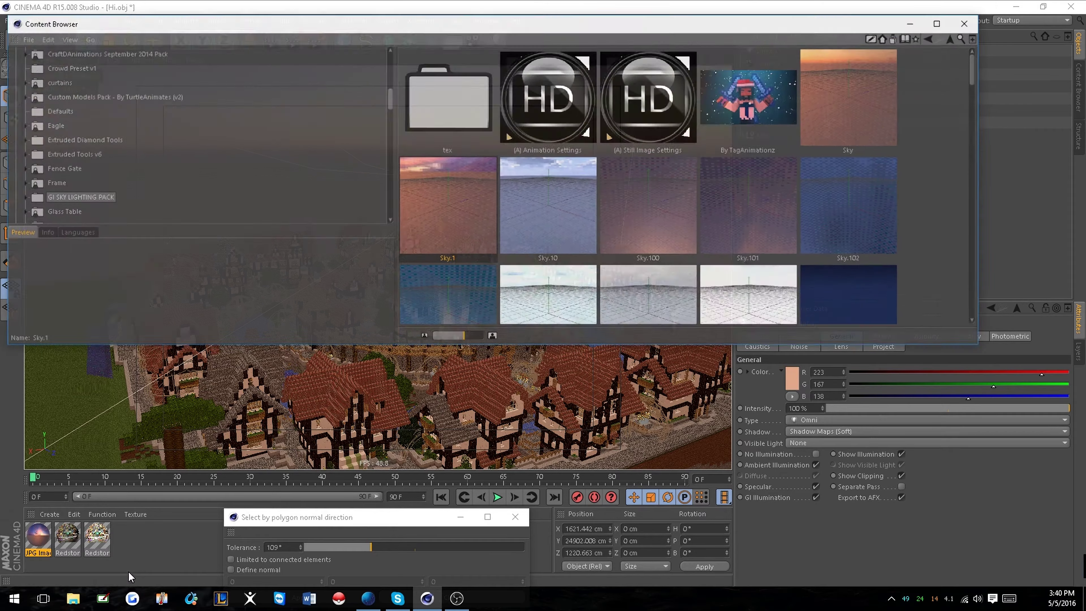
pyautogui.click(971, 10)
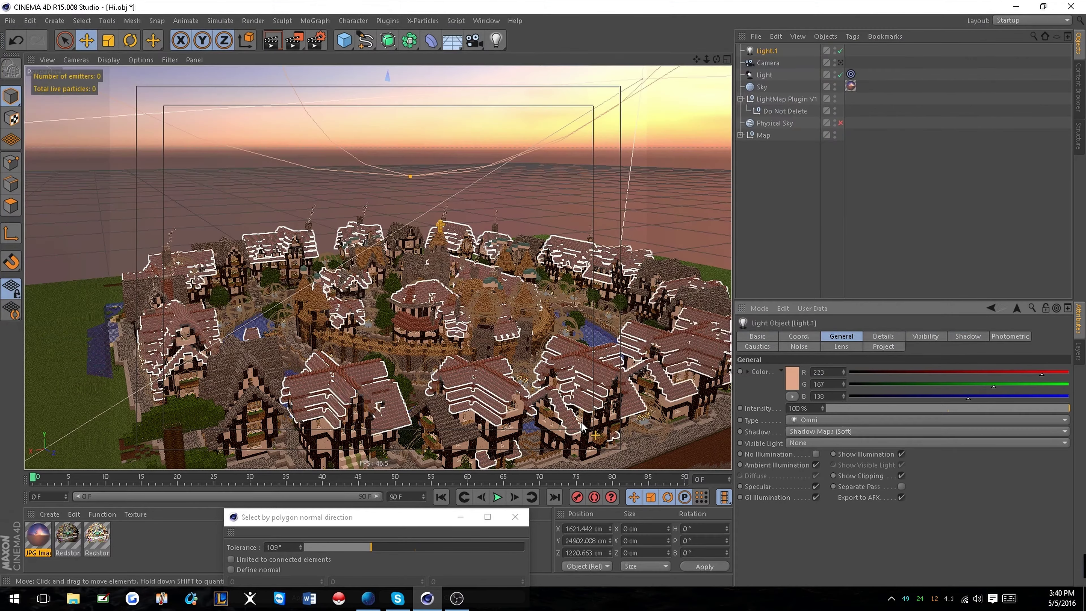
# Restore the Magic Preview window over the viewport and minimize the polygon normal selection dialog.
pyautogui.moveTo(315, 520); pyautogui.dragTo(655, 420)
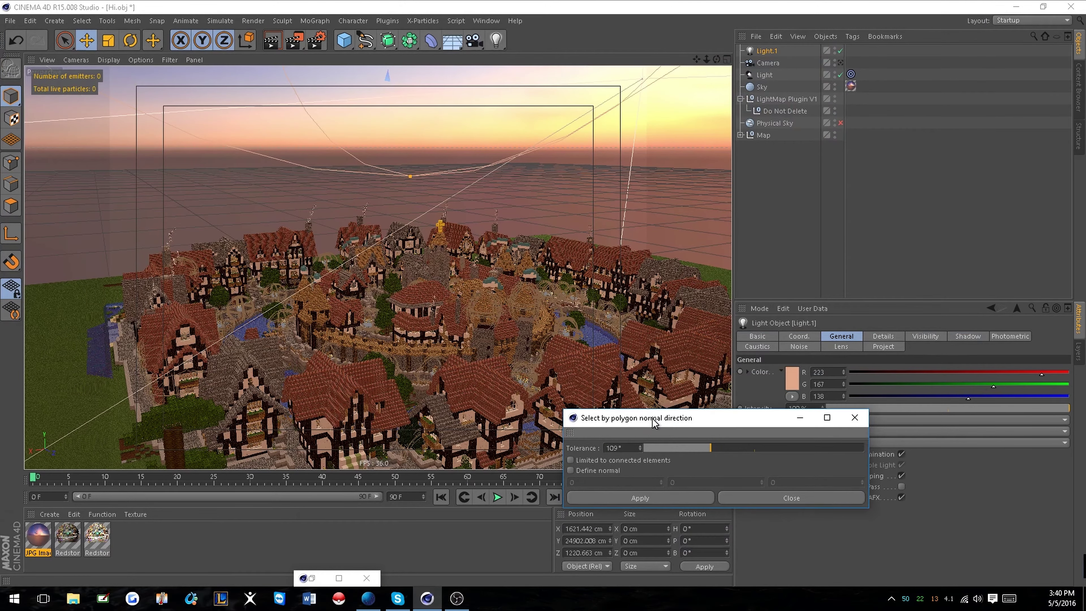
pyautogui.click(318, 578)
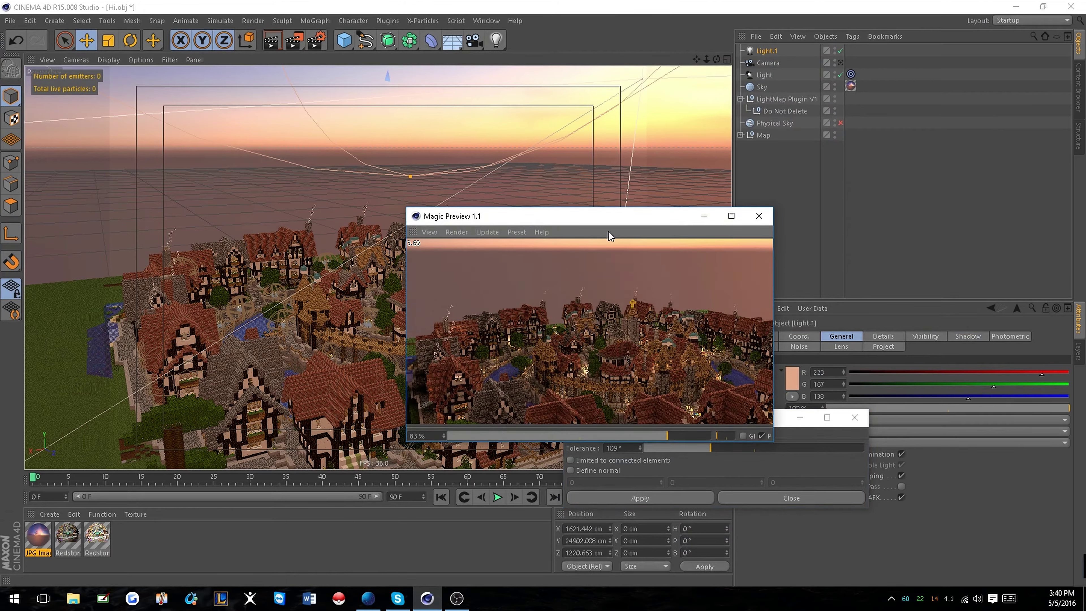
pyautogui.moveTo(604, 210); pyautogui.dragTo(409, 179)
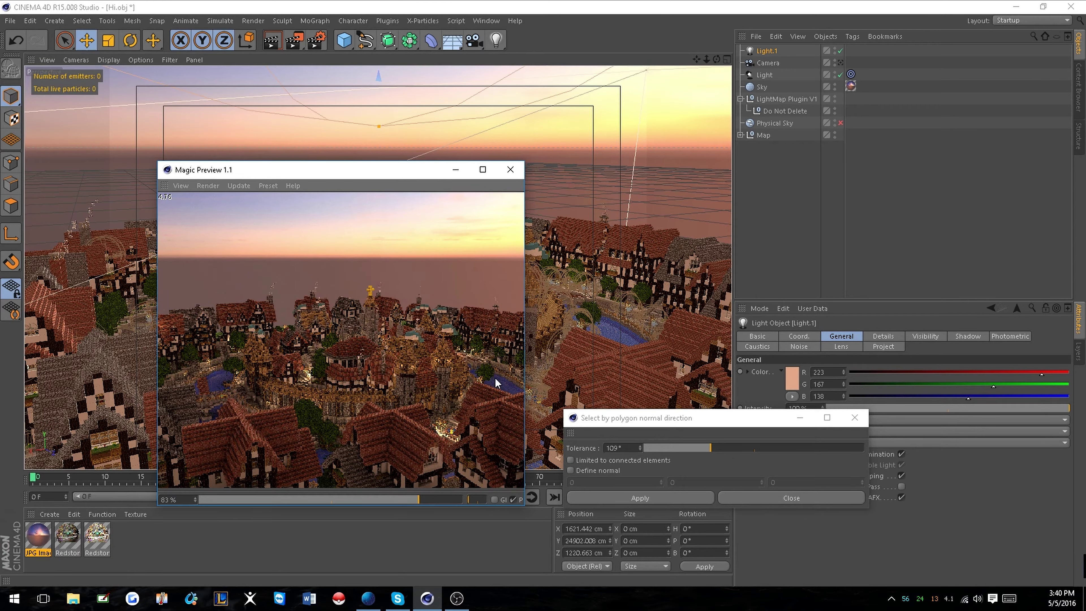
pyautogui.click(799, 418)
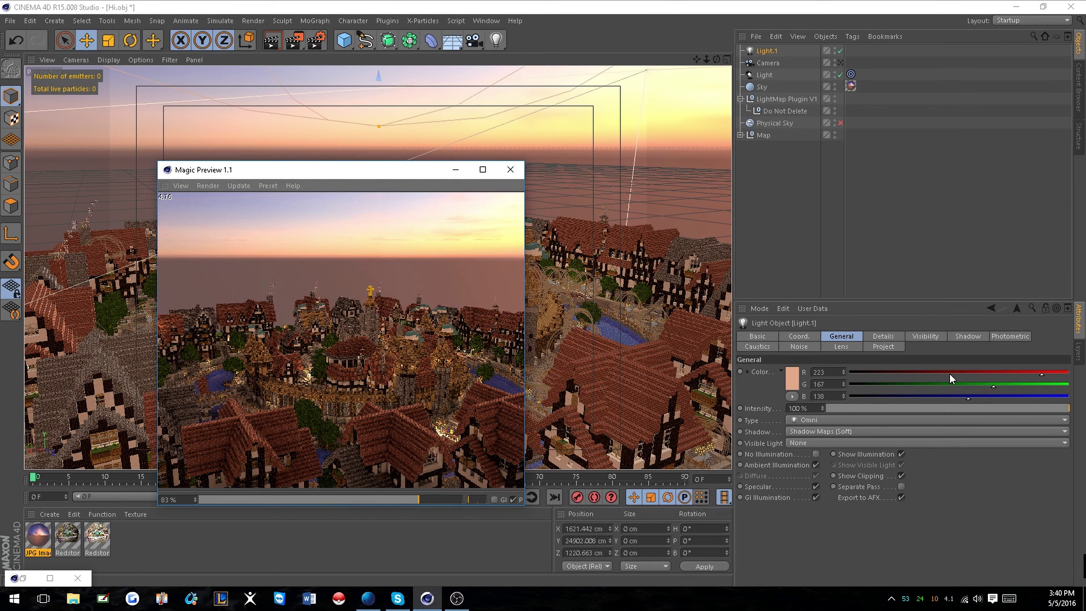
# Try a shadow density of 200% on the omni light.
pyautogui.click(969, 338)
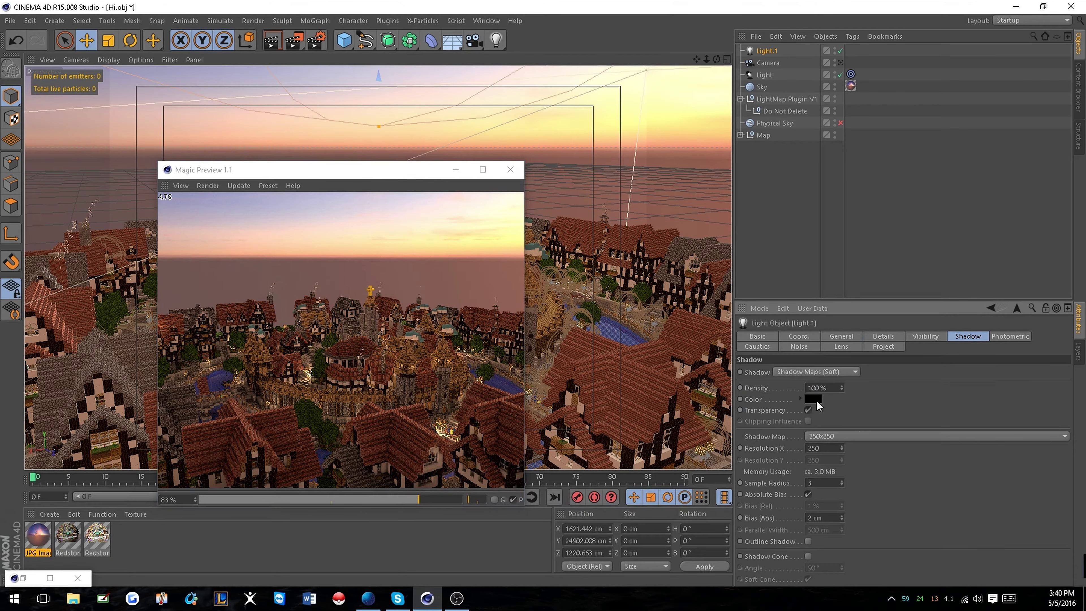
pyautogui.click(817, 387)
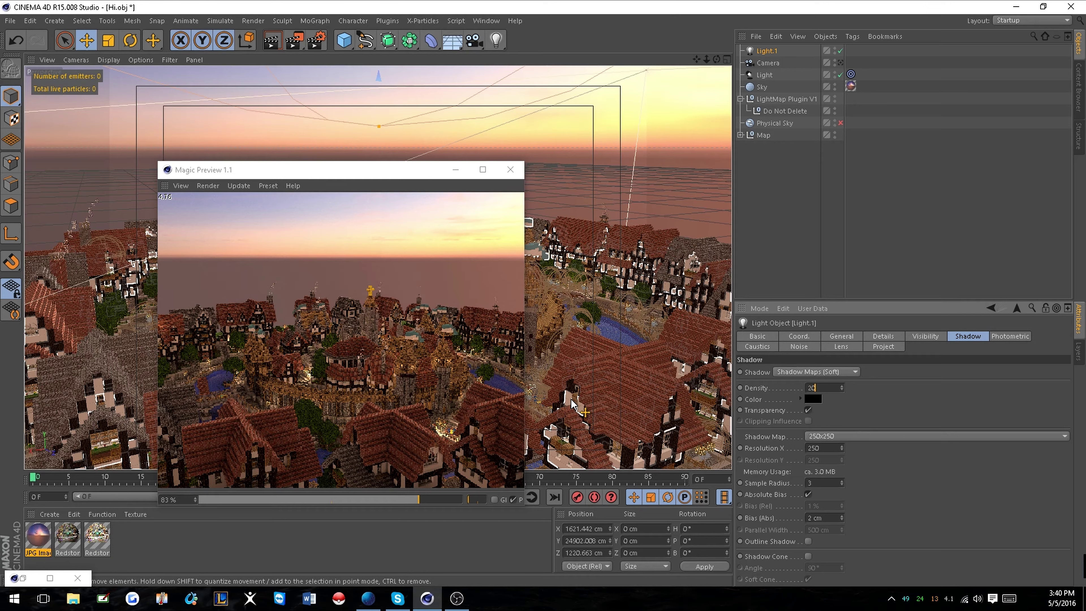
pyautogui.press('Return')
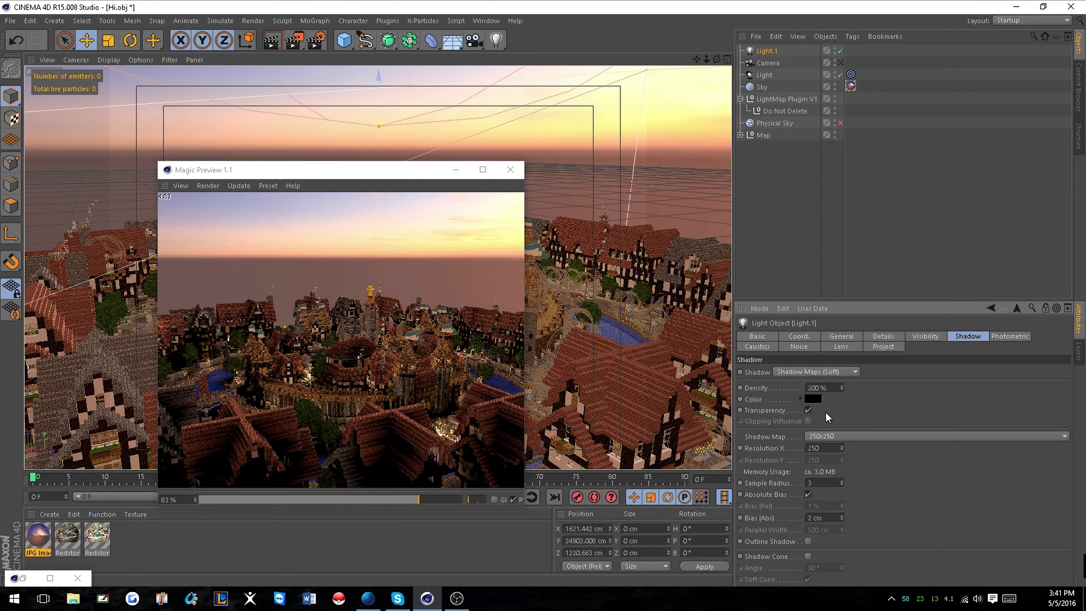
# Try omni light shadow densities of 250% and 150%, comparing them in Magic Preview.
pyautogui.click(837, 387)
pyautogui.write('2')
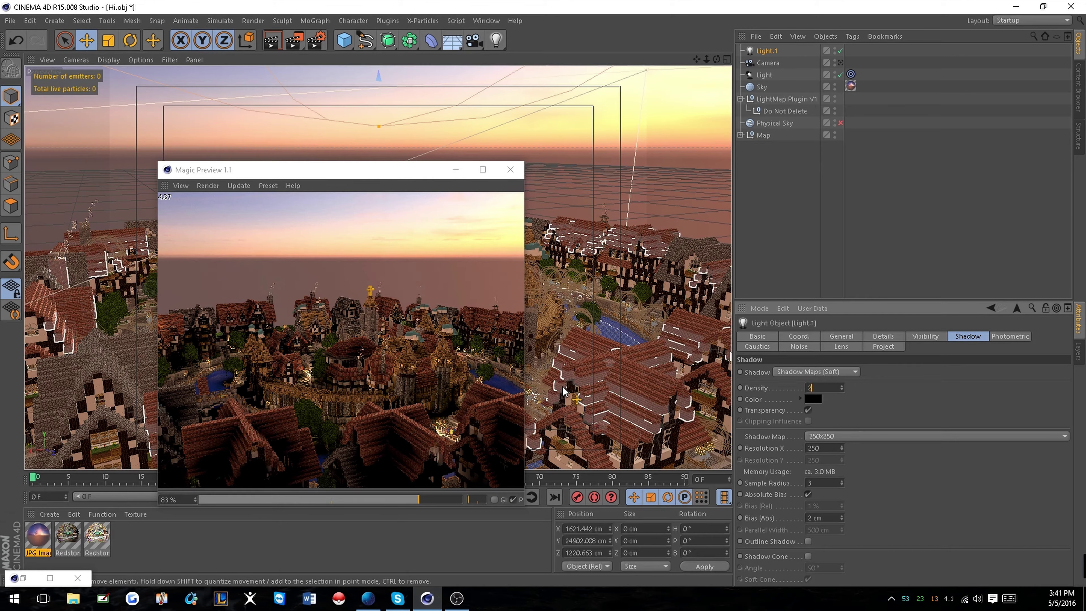
pyautogui.write('50')
pyautogui.press('Return')
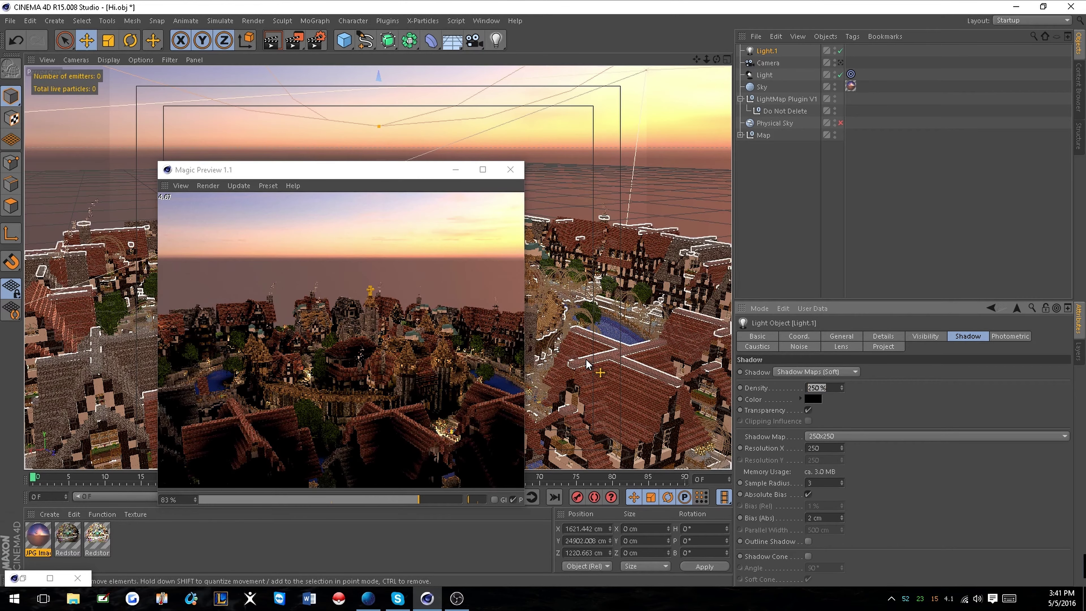
pyautogui.press('Return')
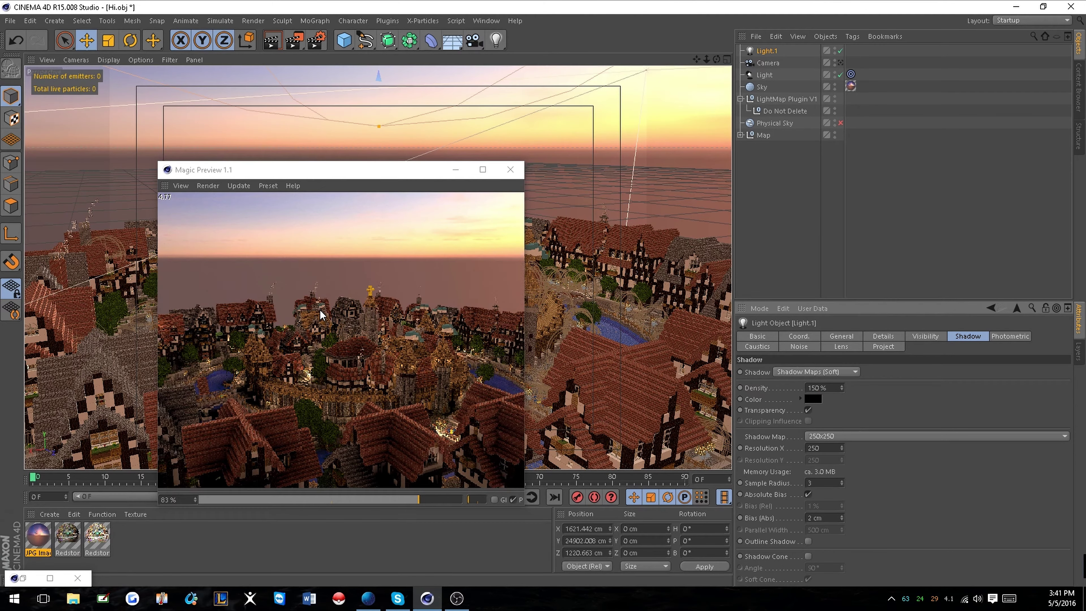
pyautogui.click(325, 377)
pyautogui.moveTo(345, 179); pyautogui.dragTo(823, 214)
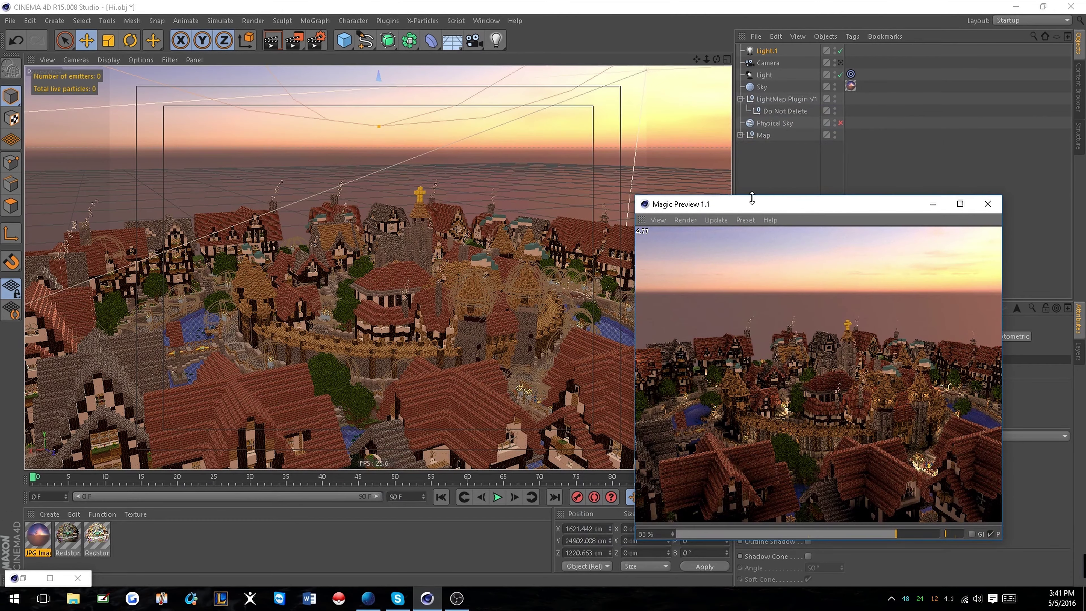
pyautogui.moveTo(755, 204); pyautogui.dragTo(171, 118)
# Turn off the omni light's Ambient Illumination and check the whole town in Magic Preview.
pyautogui.click(885, 337)
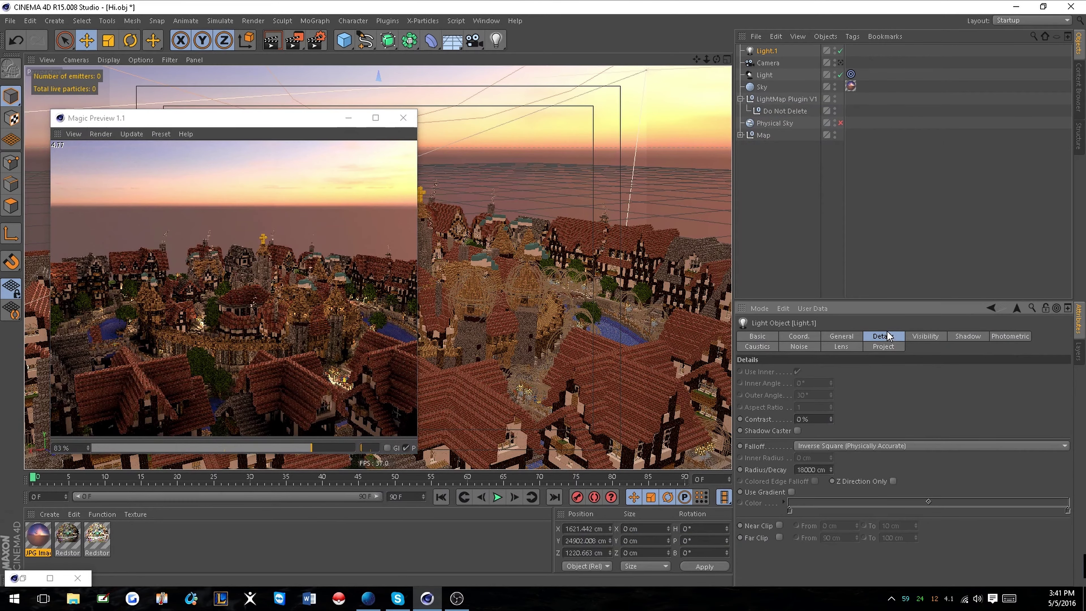
pyautogui.click(846, 336)
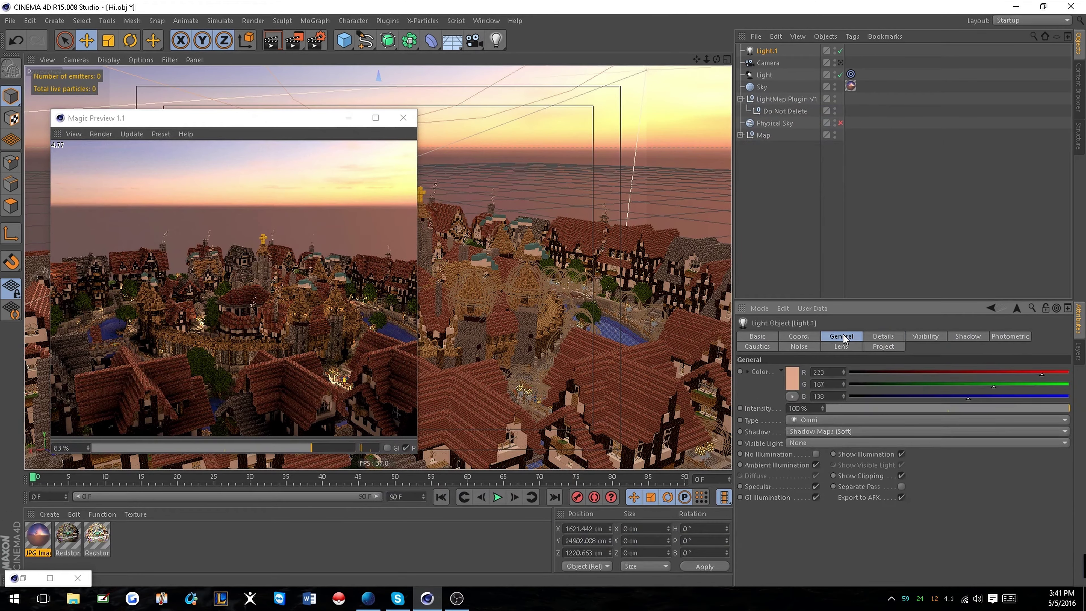
pyautogui.click(817, 465)
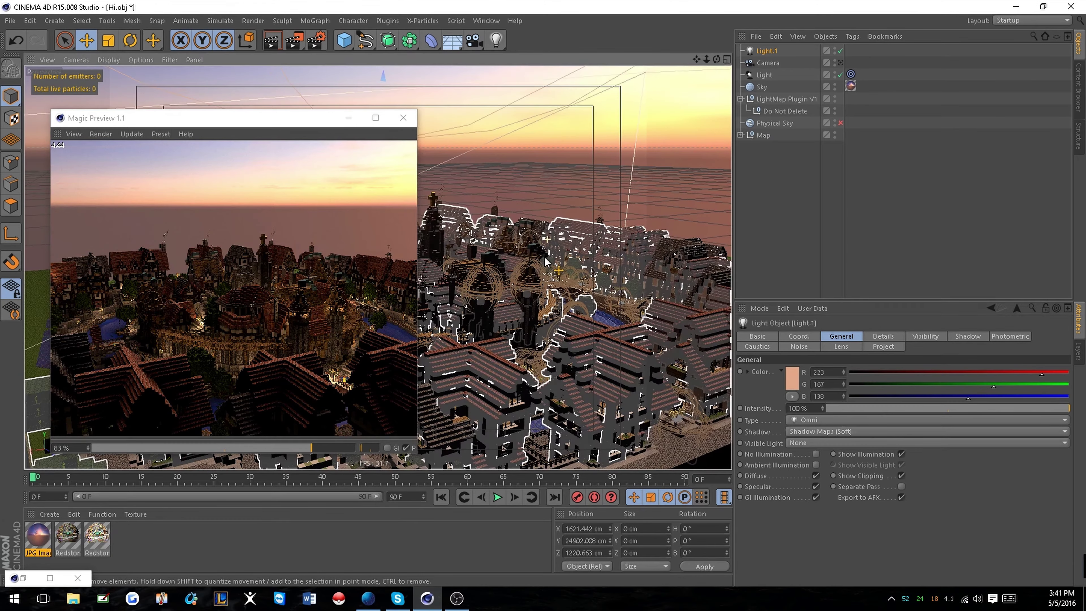
pyautogui.moveTo(278, 126); pyautogui.dragTo(802, 144)
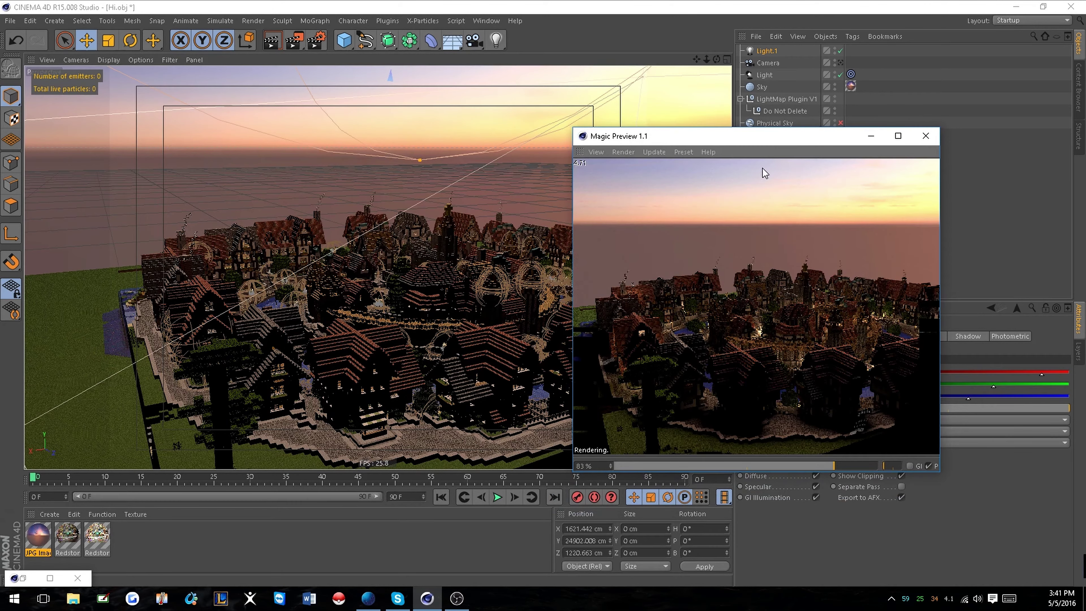
pyautogui.moveTo(809, 143); pyautogui.dragTo(391, 139)
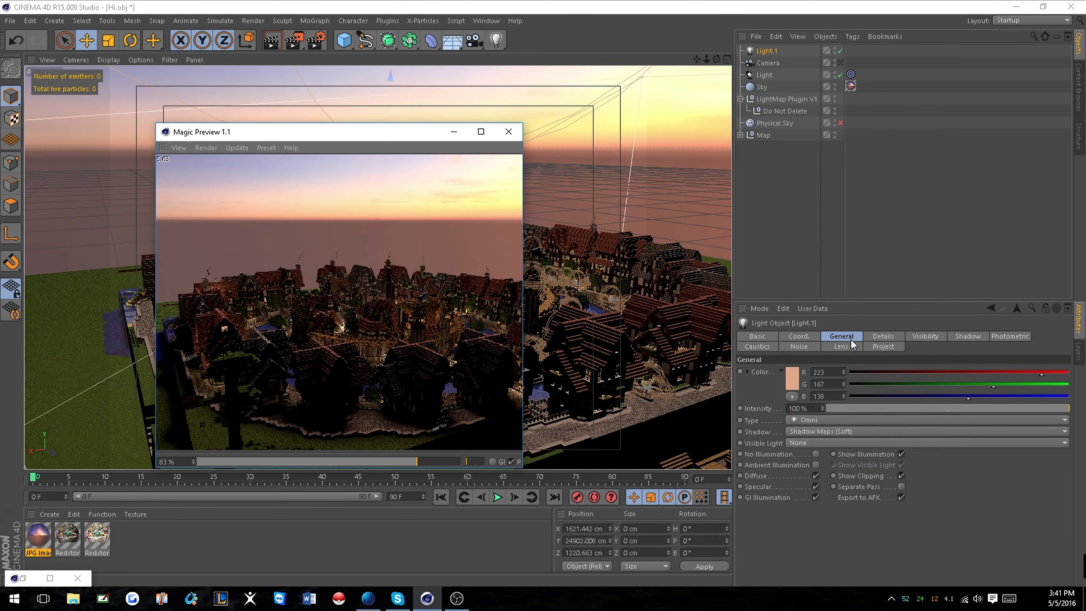
# Reset the omni light's shadow density to 100%.
pyautogui.click(883, 336)
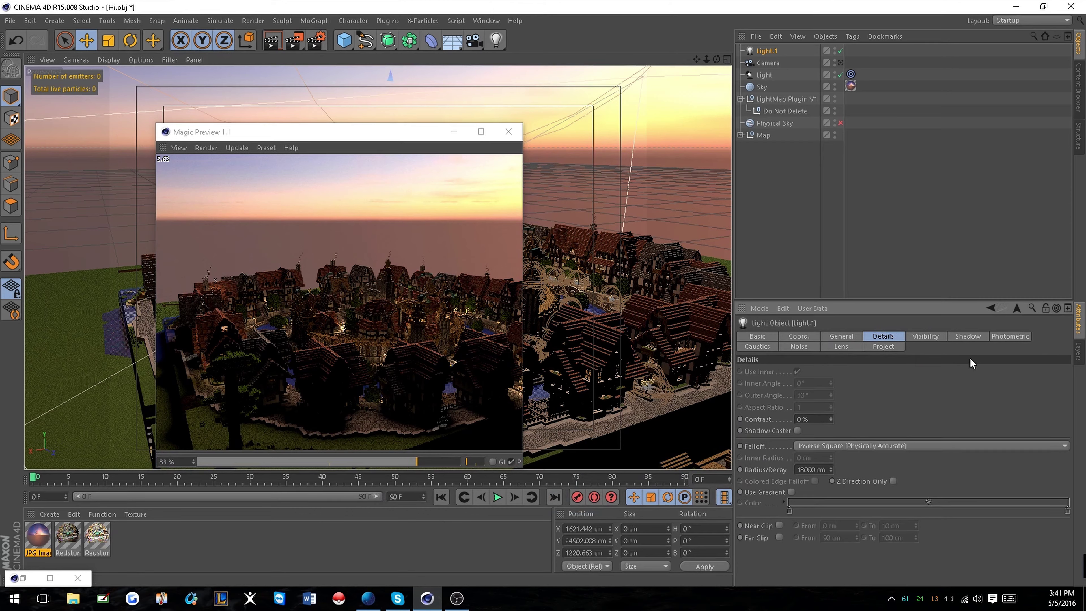
pyautogui.click(968, 337)
pyautogui.write('100')
pyautogui.press('Return')
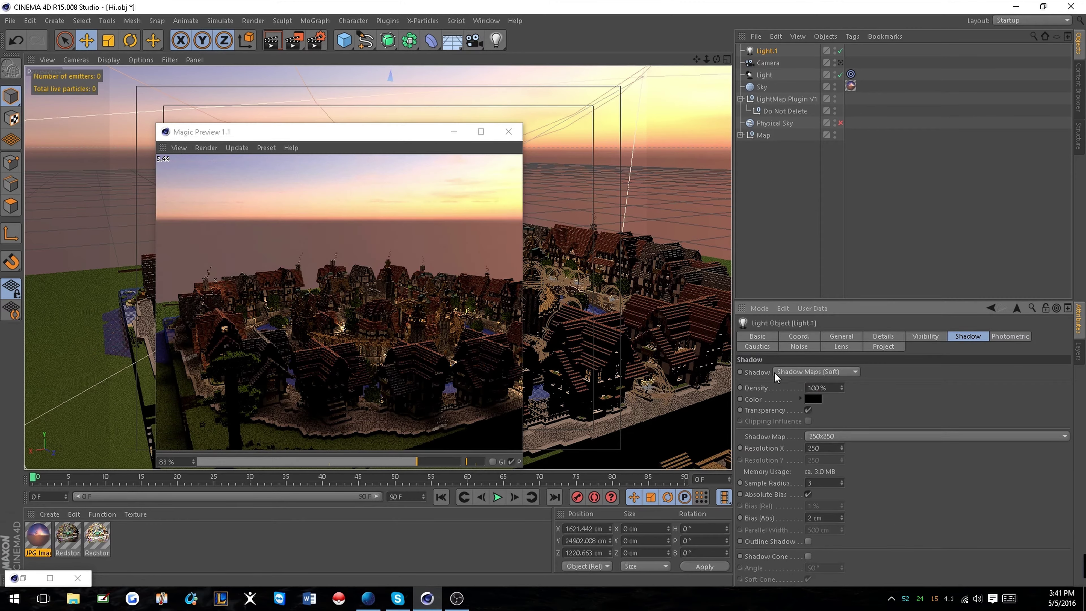
pyautogui.click(838, 336)
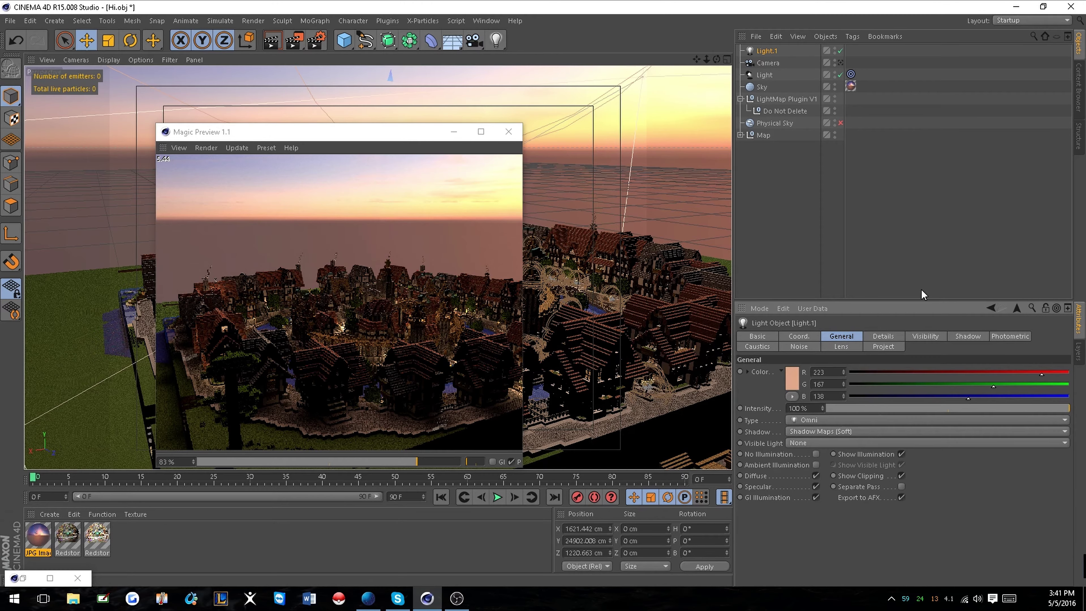
pyautogui.click(929, 337)
pyautogui.click(965, 336)
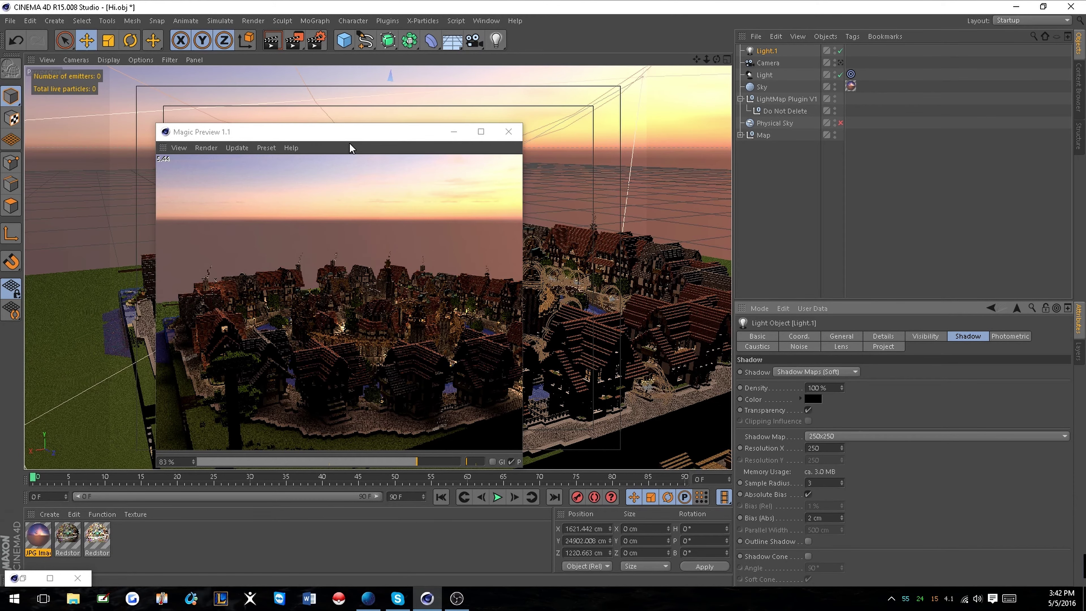
pyautogui.moveTo(360, 141); pyautogui.dragTo(261, 106)
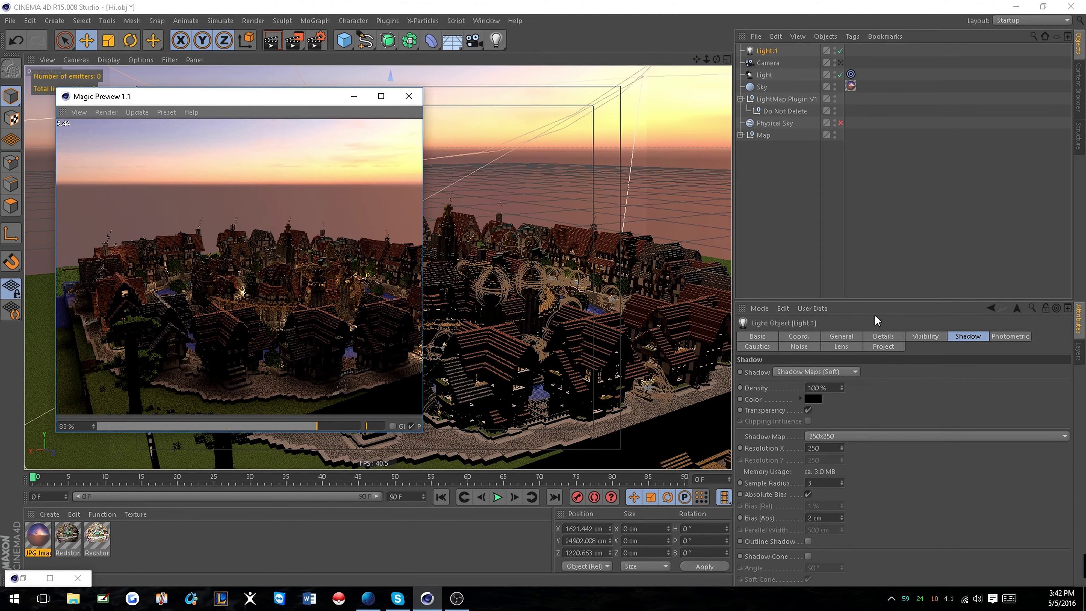
pyautogui.click(847, 337)
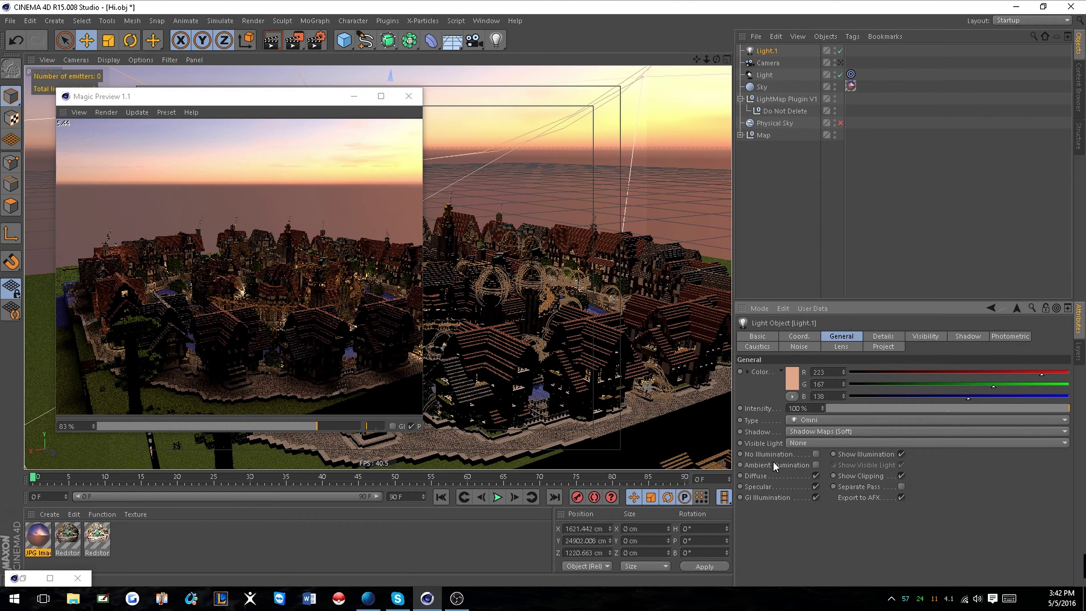
# Preview the lit houses from street level against the sunset sky, with Magic Preview moved clear of the view.
pyautogui.moveTo(163, 99); pyautogui.dragTo(404, 145)
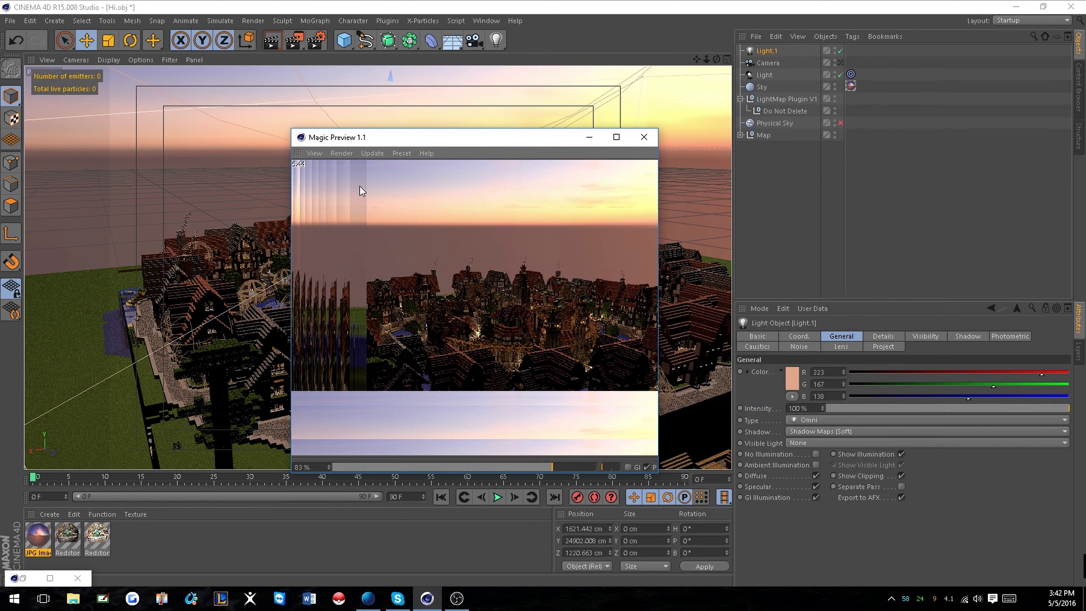
pyautogui.click(480, 250)
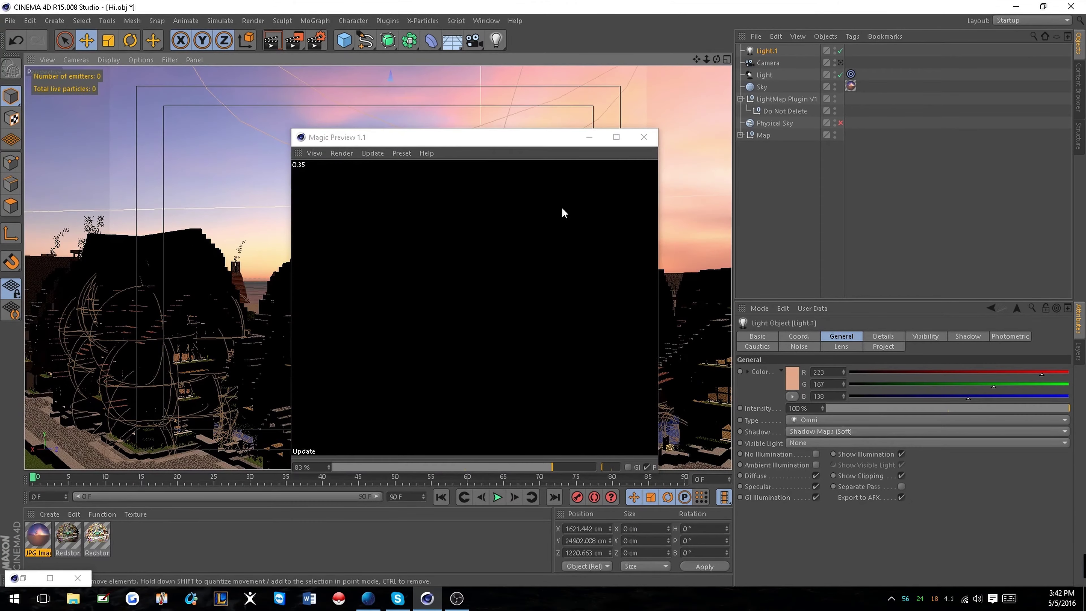
pyautogui.moveTo(529, 146); pyautogui.dragTo(231, 171)
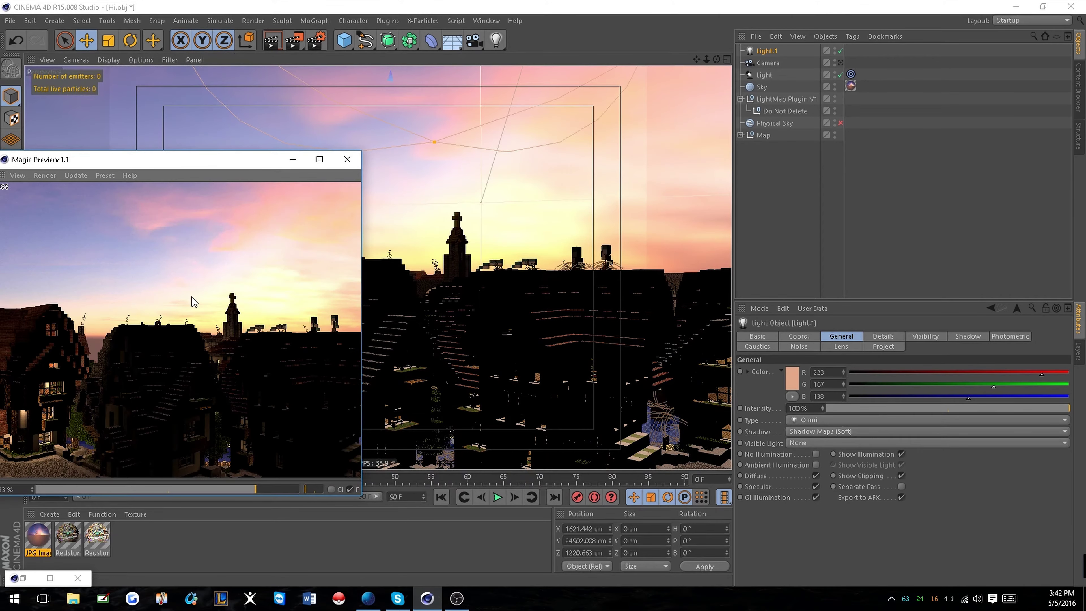
# Search the objects for "tor" and apply the glowing block material to the Torch and Redstone_Torch_(on) objects.
pyautogui.moveTo(216, 161); pyautogui.dragTo(410, 172)
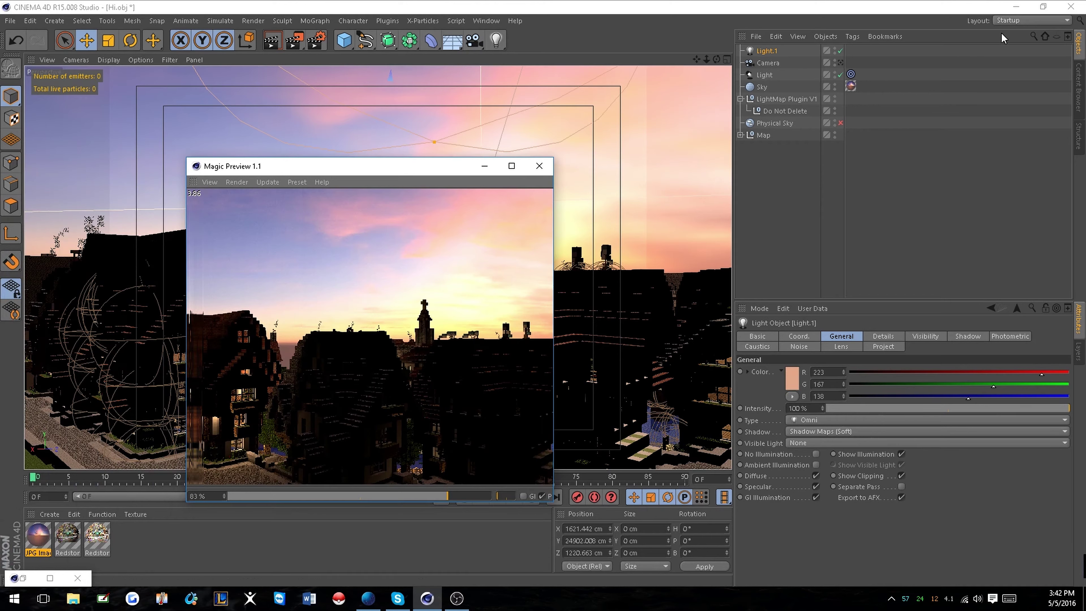
pyautogui.click(1034, 36)
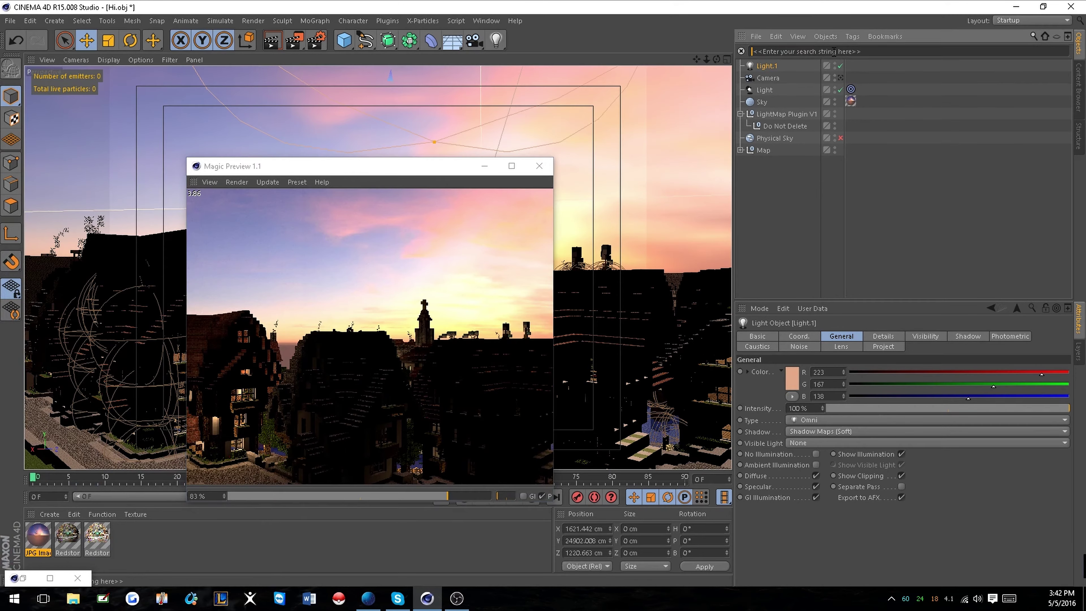
pyautogui.write('tor')
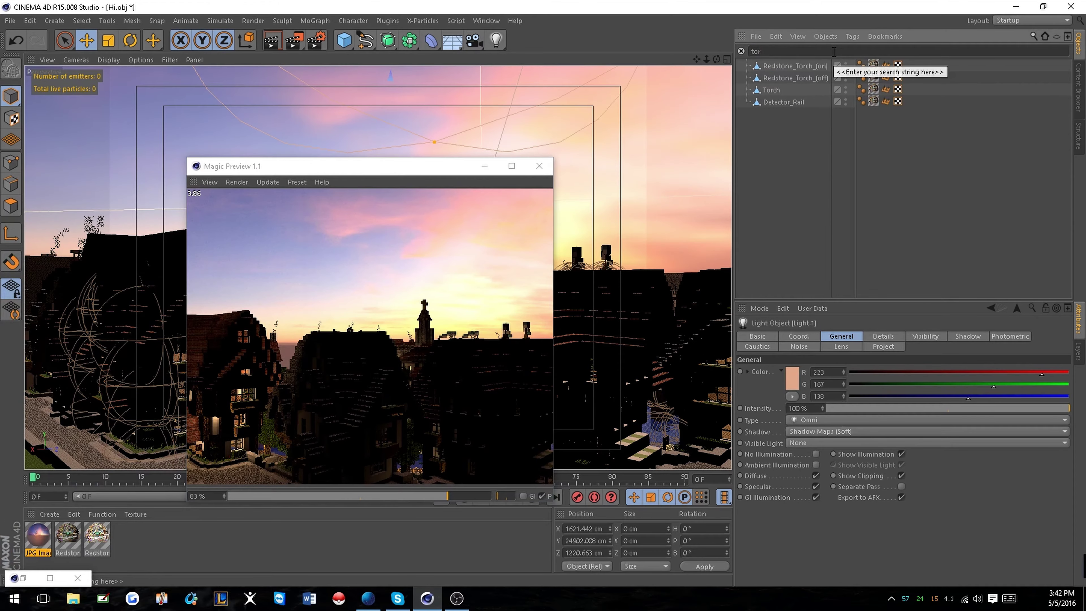
pyautogui.moveTo(101, 549); pyautogui.dragTo(432, 307)
pyautogui.moveTo(926, 80); pyautogui.dragTo(874, 90)
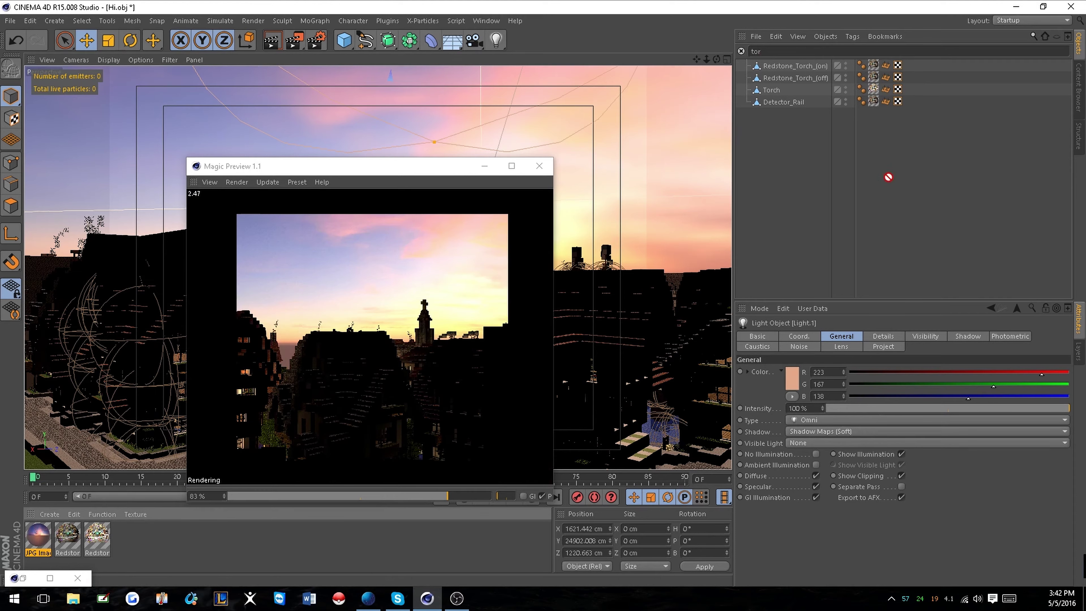
pyautogui.moveTo(867, 79); pyautogui.dragTo(873, 65)
pyautogui.moveTo(98, 535); pyautogui.dragTo(982, 99)
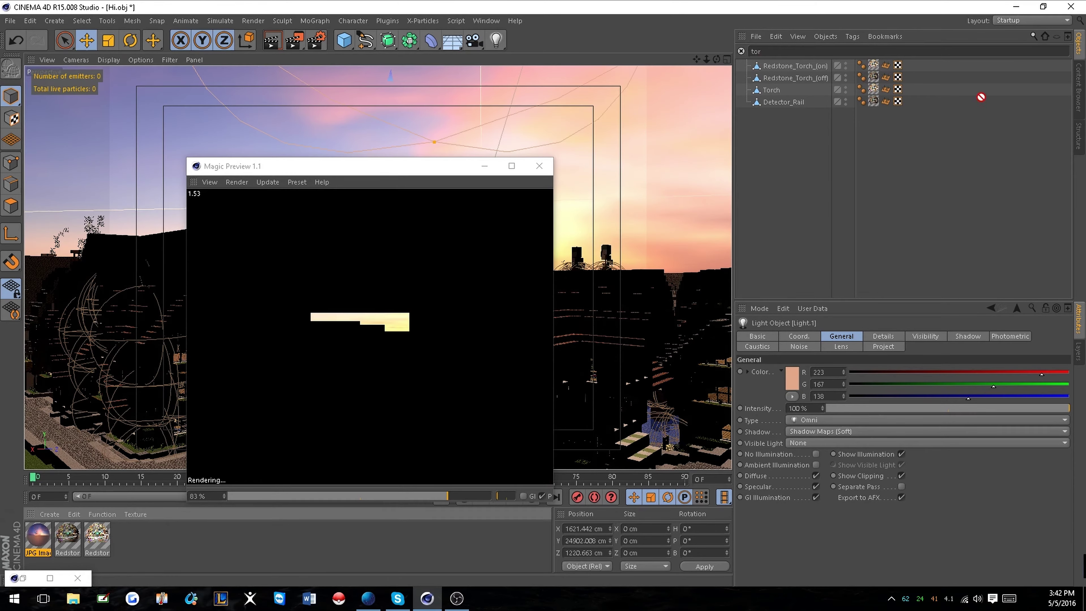
pyautogui.moveTo(876, 98); pyautogui.dragTo(875, 78)
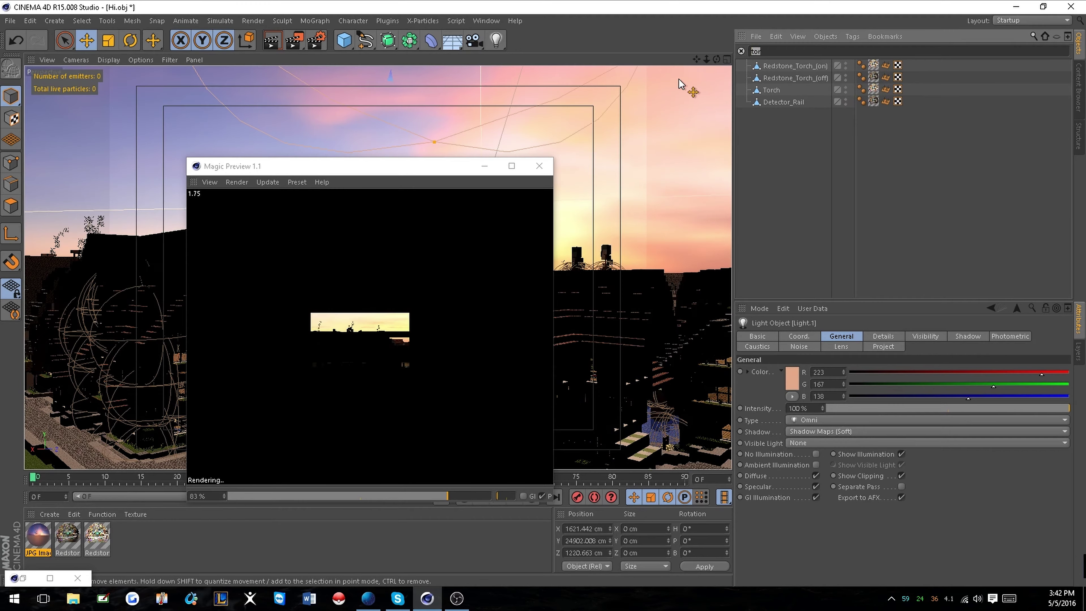
# Search the objects for "red", apply the glowing block material to Redstone_Wire and Redstone_Lamp_(on), and clear the search.
pyautogui.write('red')
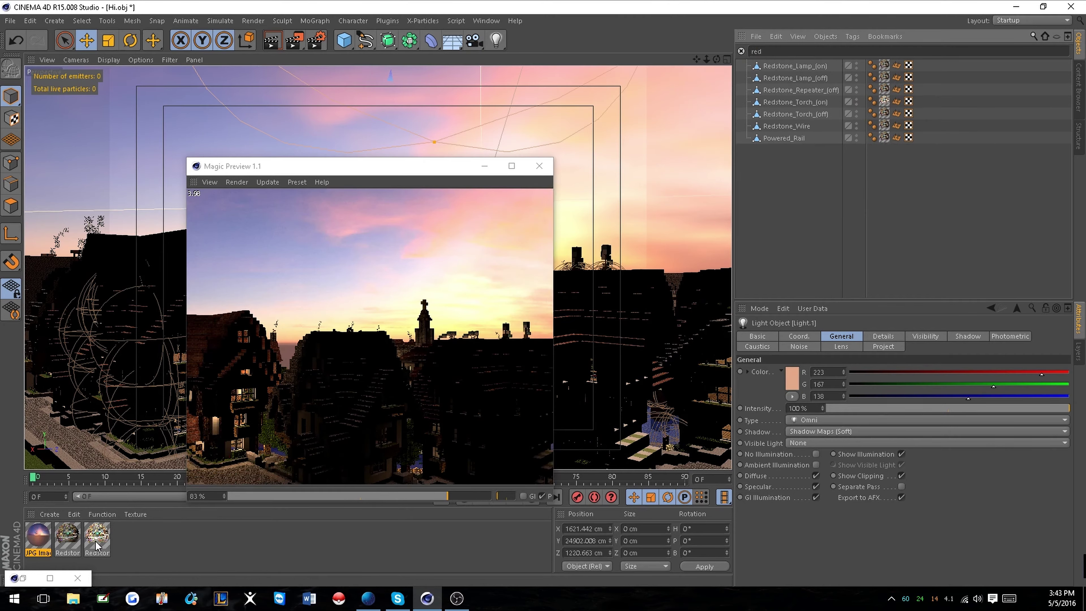
pyautogui.moveTo(95, 541); pyautogui.dragTo(877, 299)
pyautogui.moveTo(899, 204); pyautogui.dragTo(887, 129)
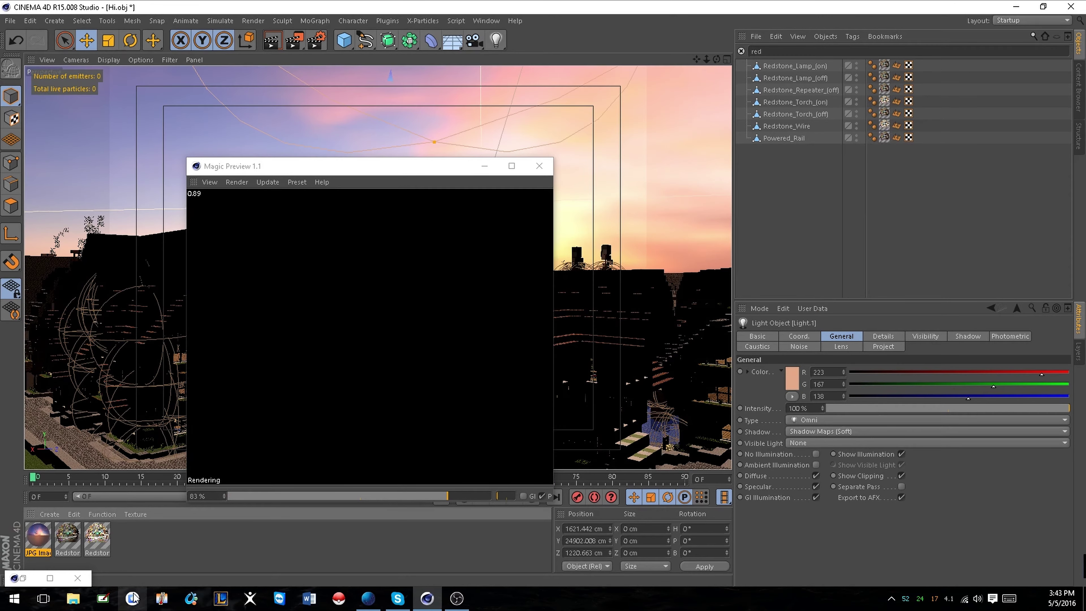
pyautogui.moveTo(97, 534); pyautogui.dragTo(935, 133)
pyautogui.moveTo(889, 99); pyautogui.dragTo(888, 68)
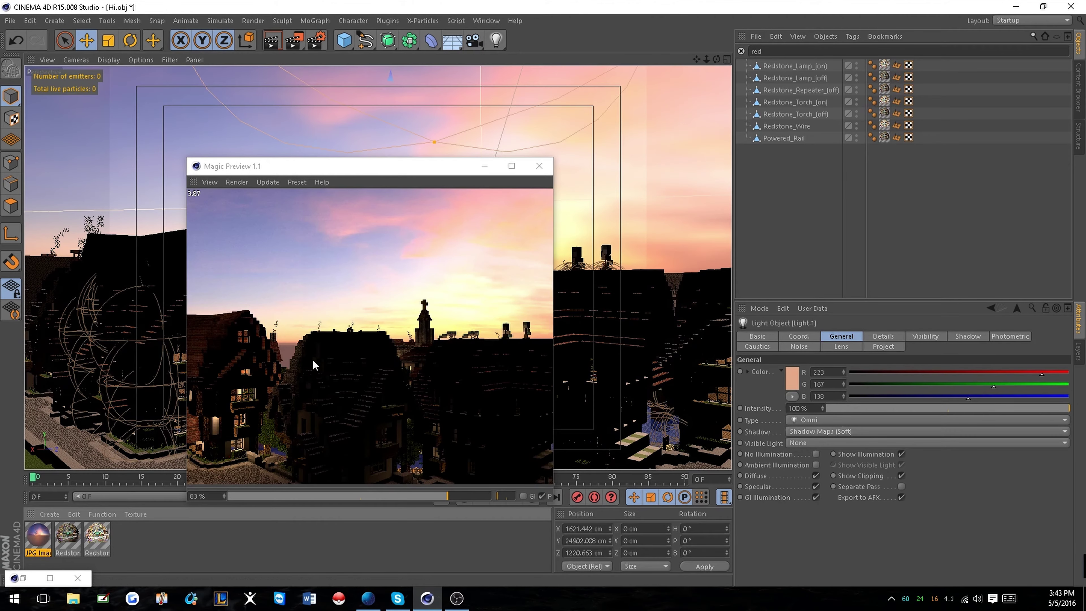
pyautogui.moveTo(402, 167); pyautogui.dragTo(291, 146)
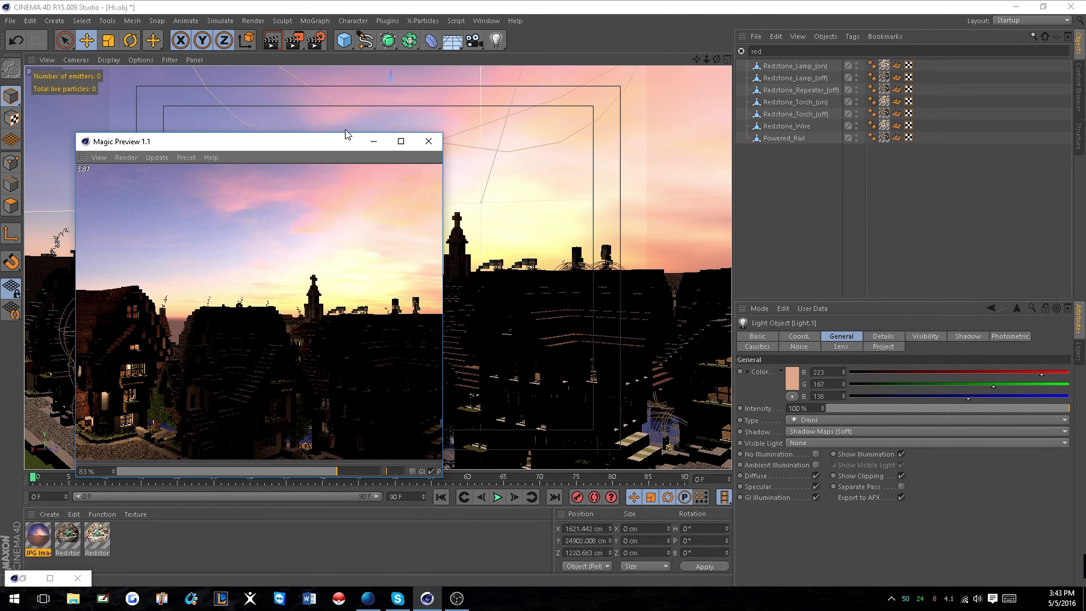
pyautogui.click(742, 52)
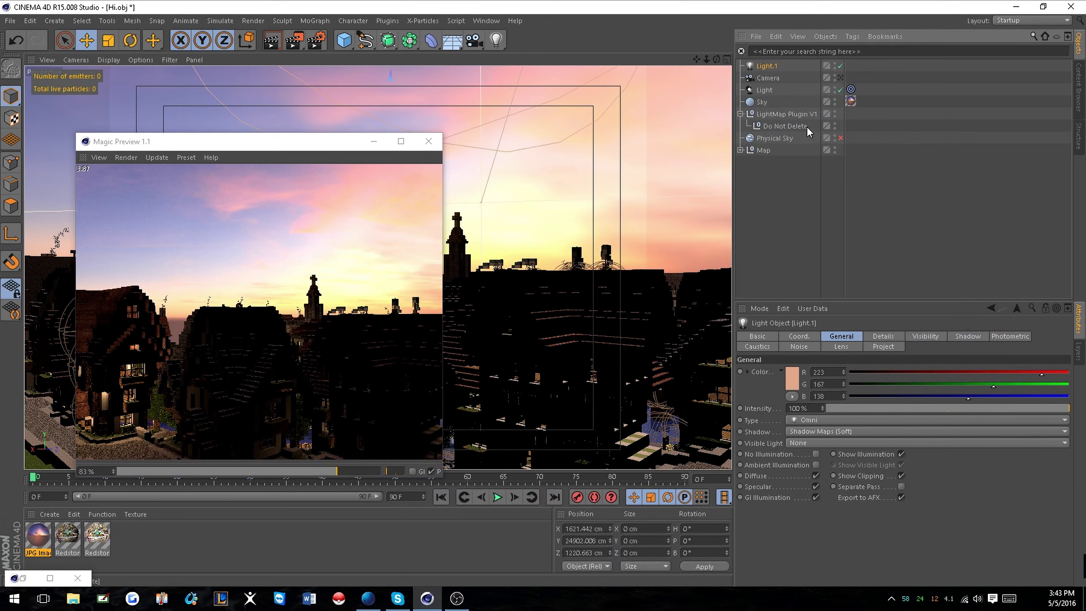
# Set the spot light's Visible Light to Volumetric and turn off the P option in Magic Preview.
pyautogui.click(766, 91)
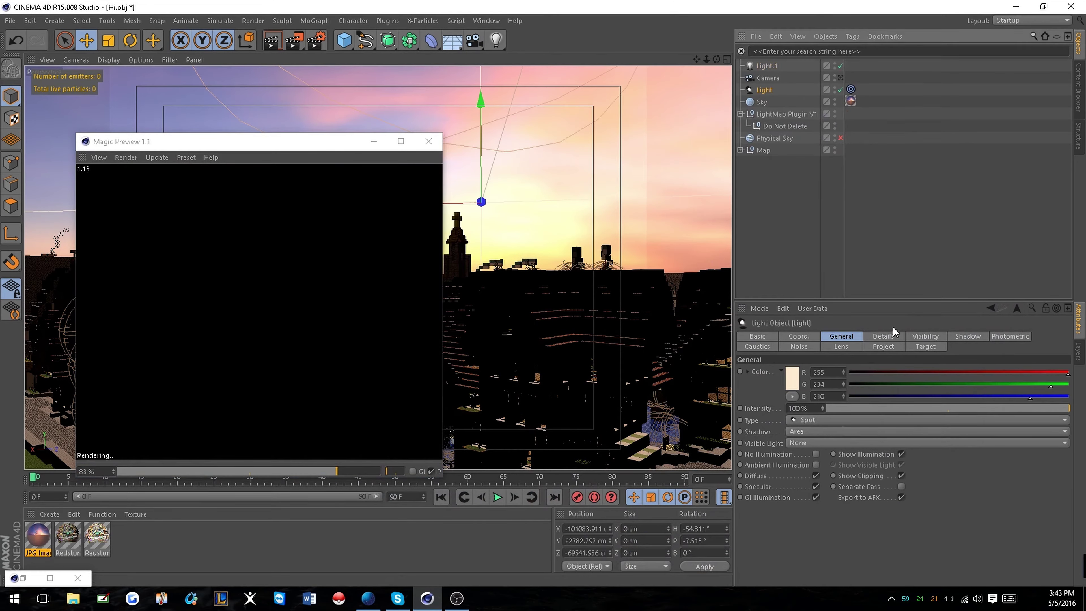
pyautogui.click(892, 337)
pyautogui.click(842, 337)
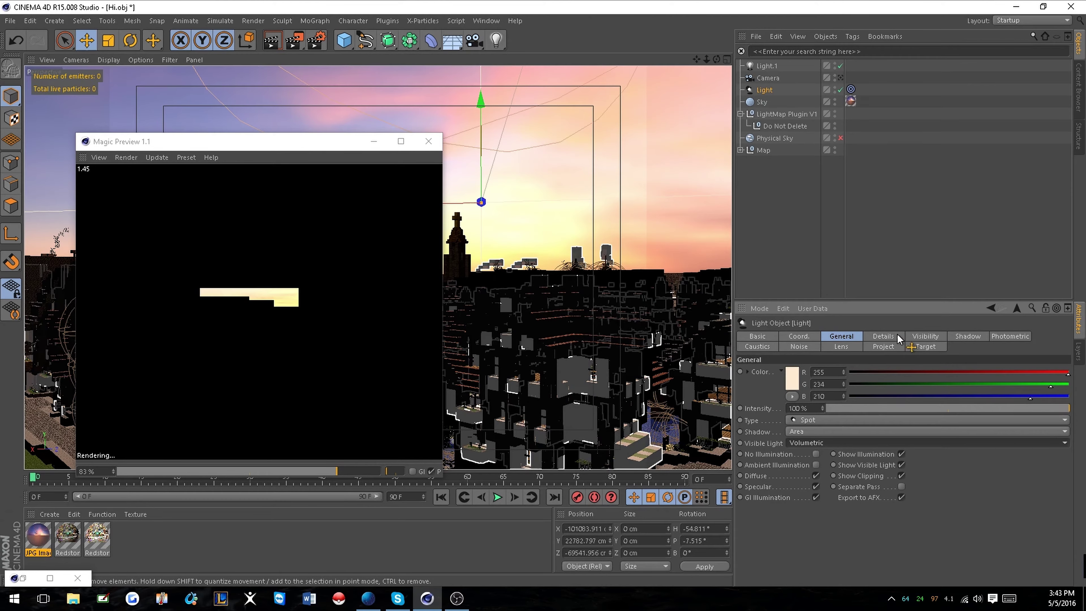
pyautogui.click(431, 471)
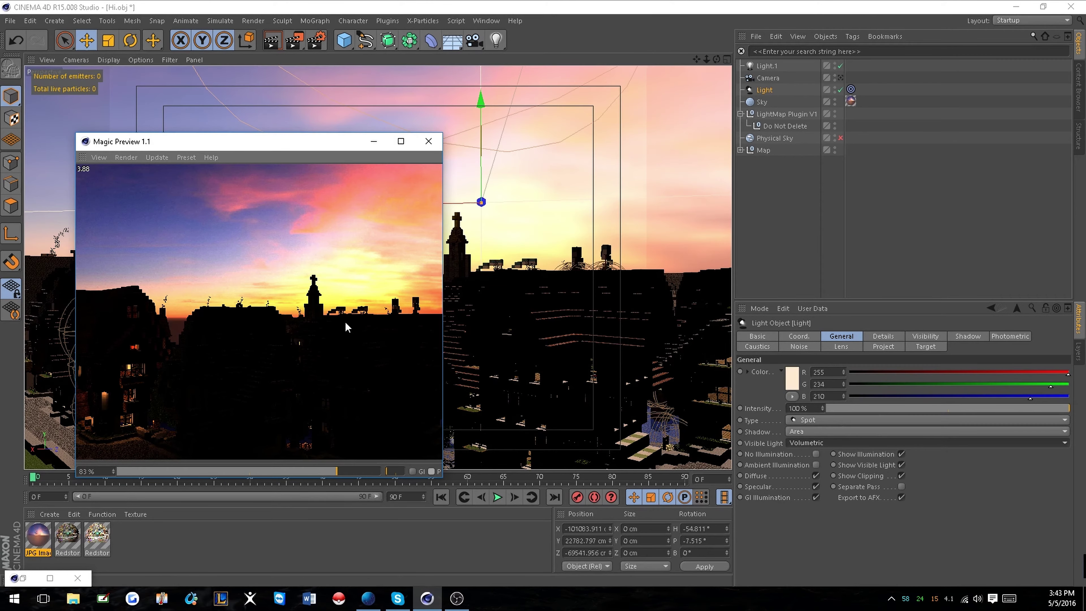
# Open the spot light's Visibility settings and select its Outer Distance for editing.
pyautogui.click(926, 337)
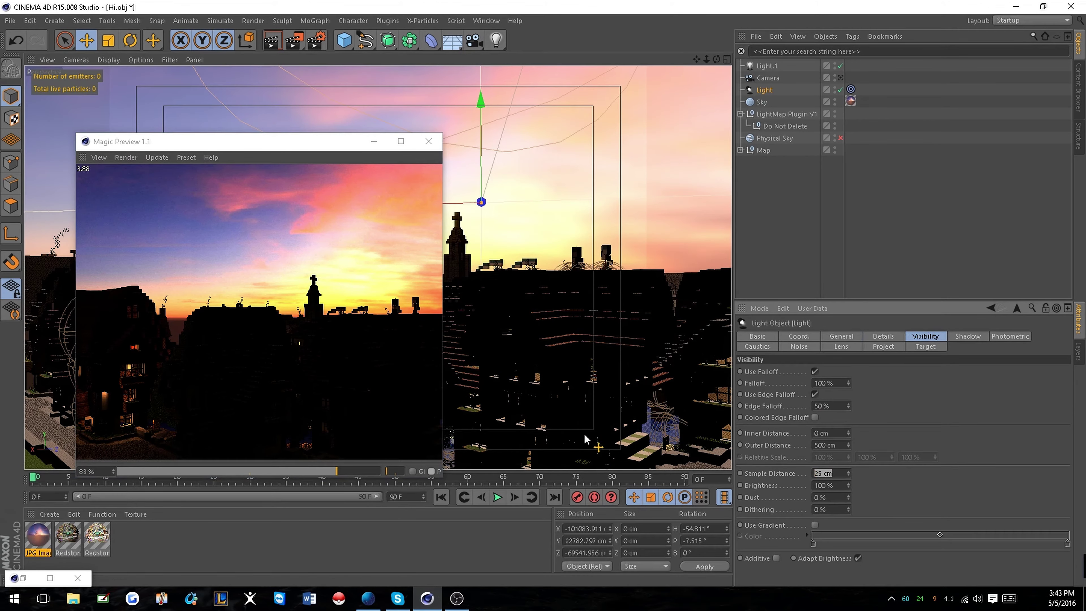
pyautogui.press('Return')
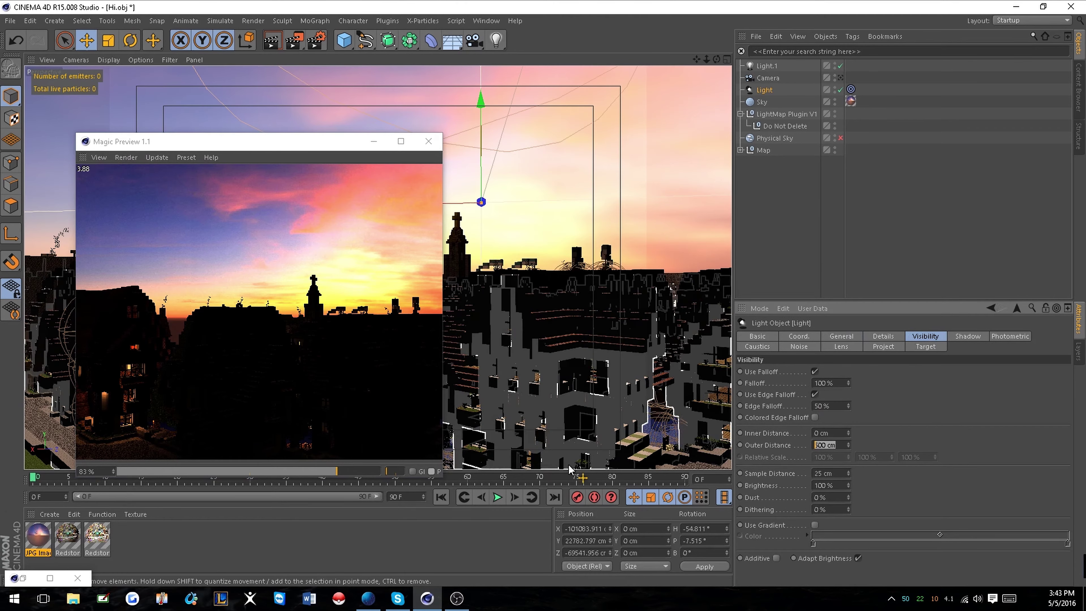